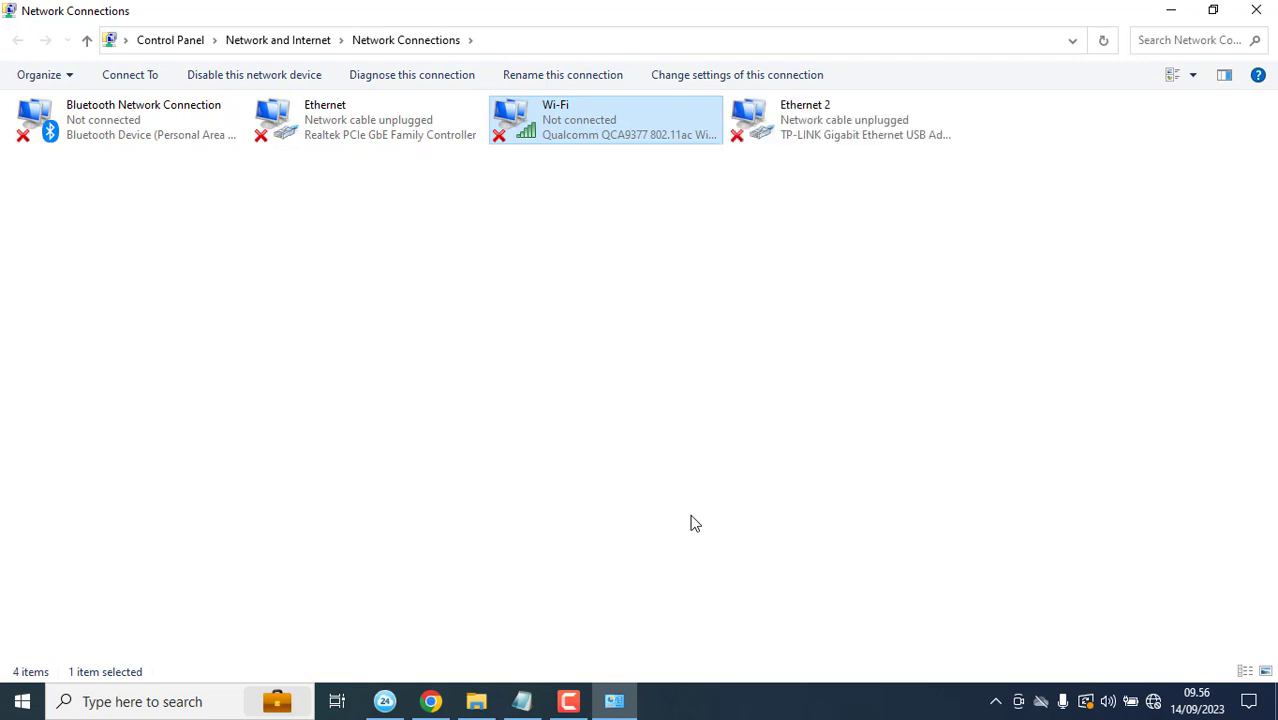
Step: Select the newly connected Ethernet 2 USB adapter on Network 15 to check its status
click(881, 127)
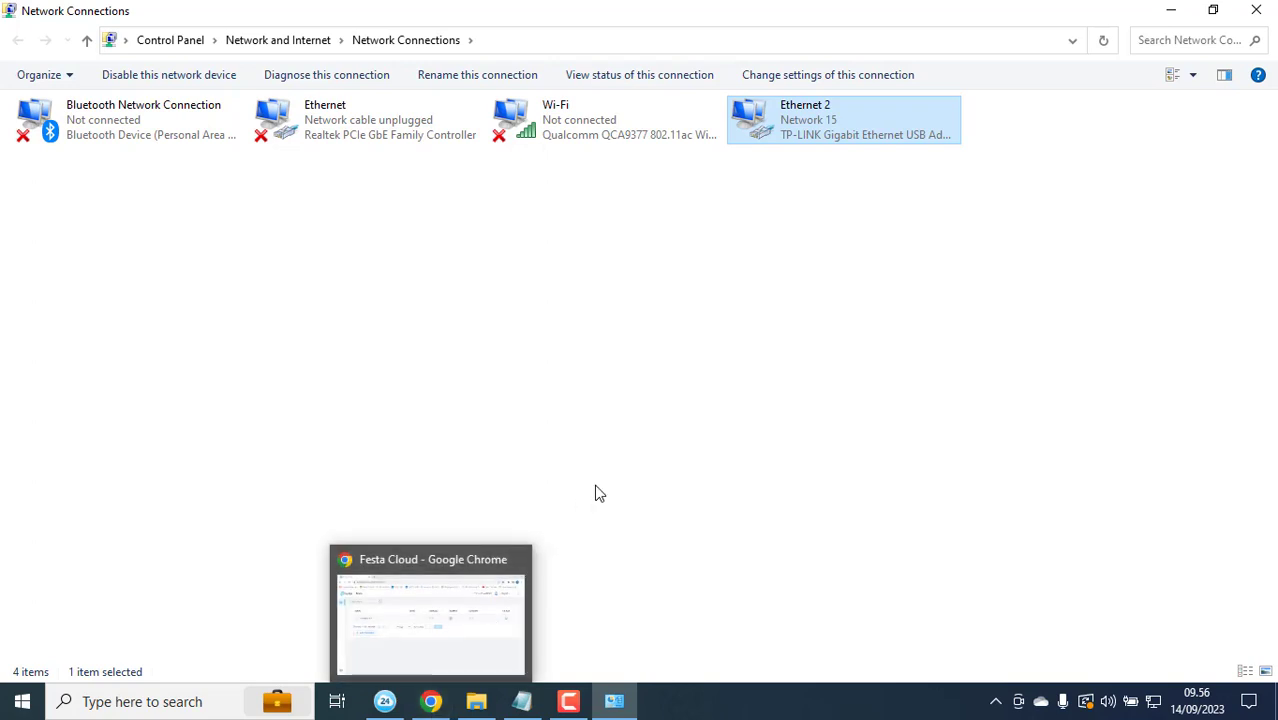
Step: Launch Microsoft Edge from the Start search
key(super)
text(e)
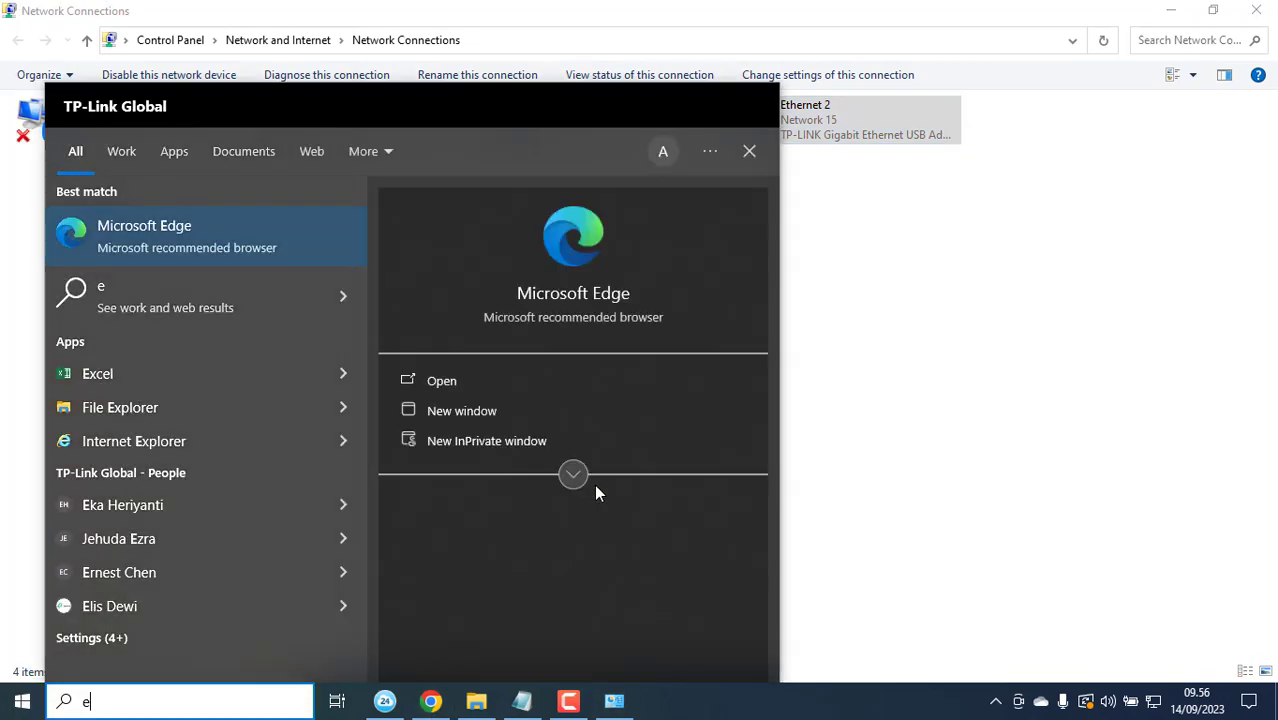
key(Return)
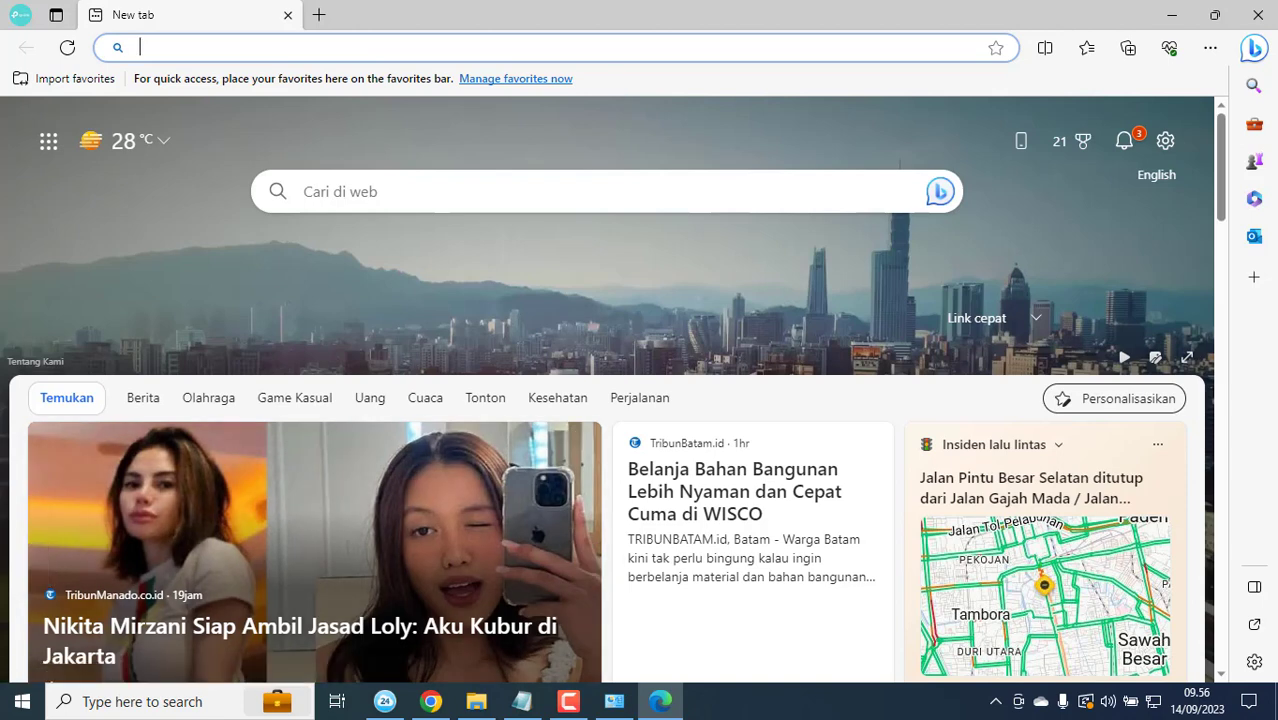
Step: Load 192.168.0.1 in Edge, close it after the unsupported-browser error, and return to Chrome
text(1.)
key(BackSpace)
text(92.168.0.101)
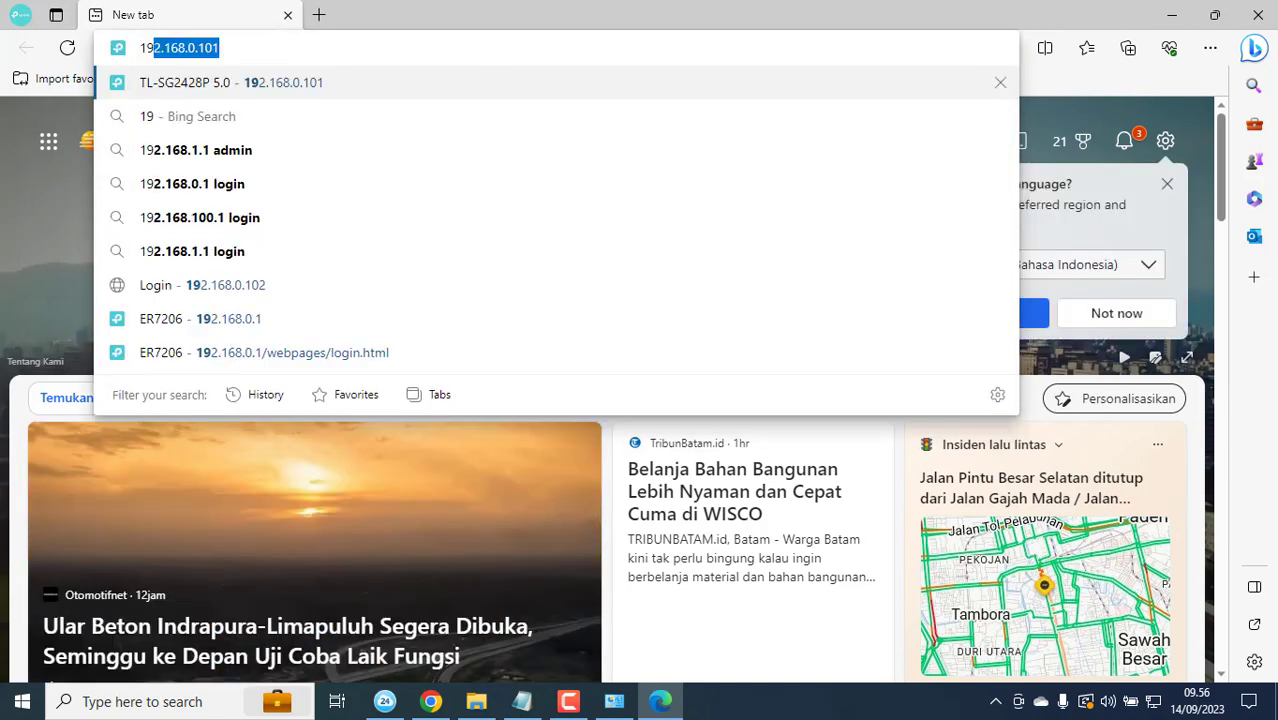
key(Right)
key(BackSpace)
key(BackSpace)
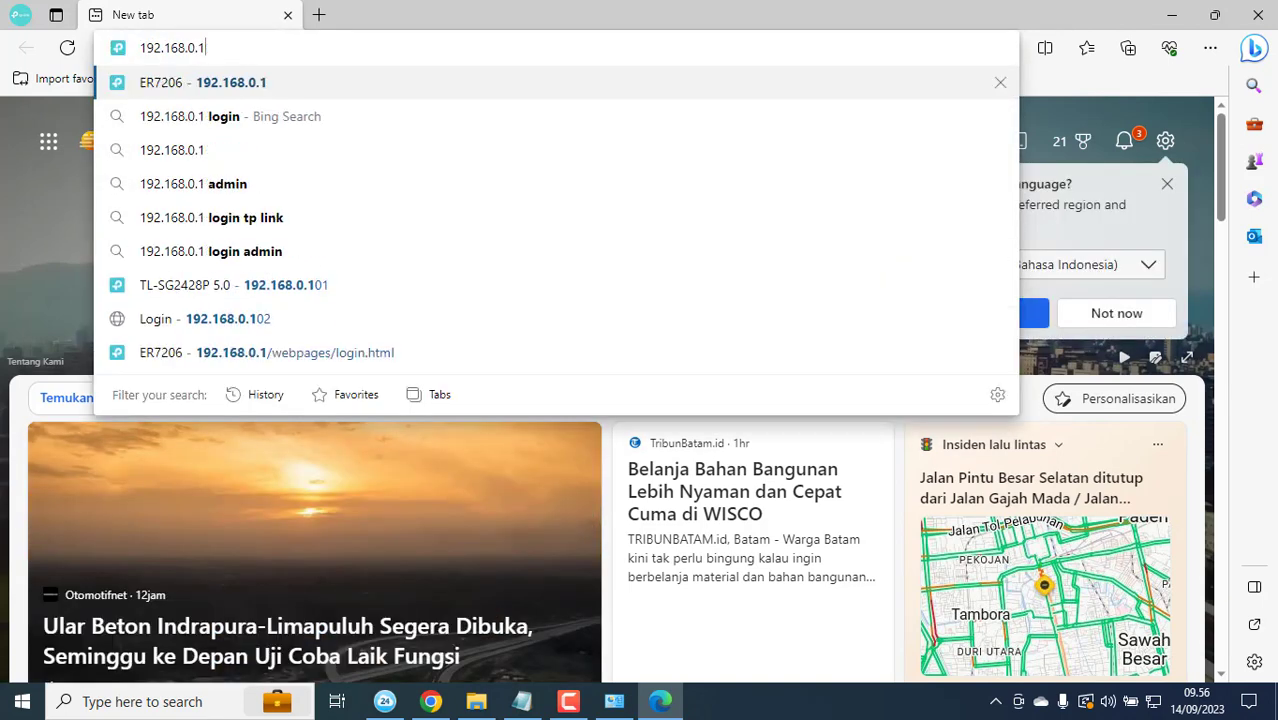
key(Return)
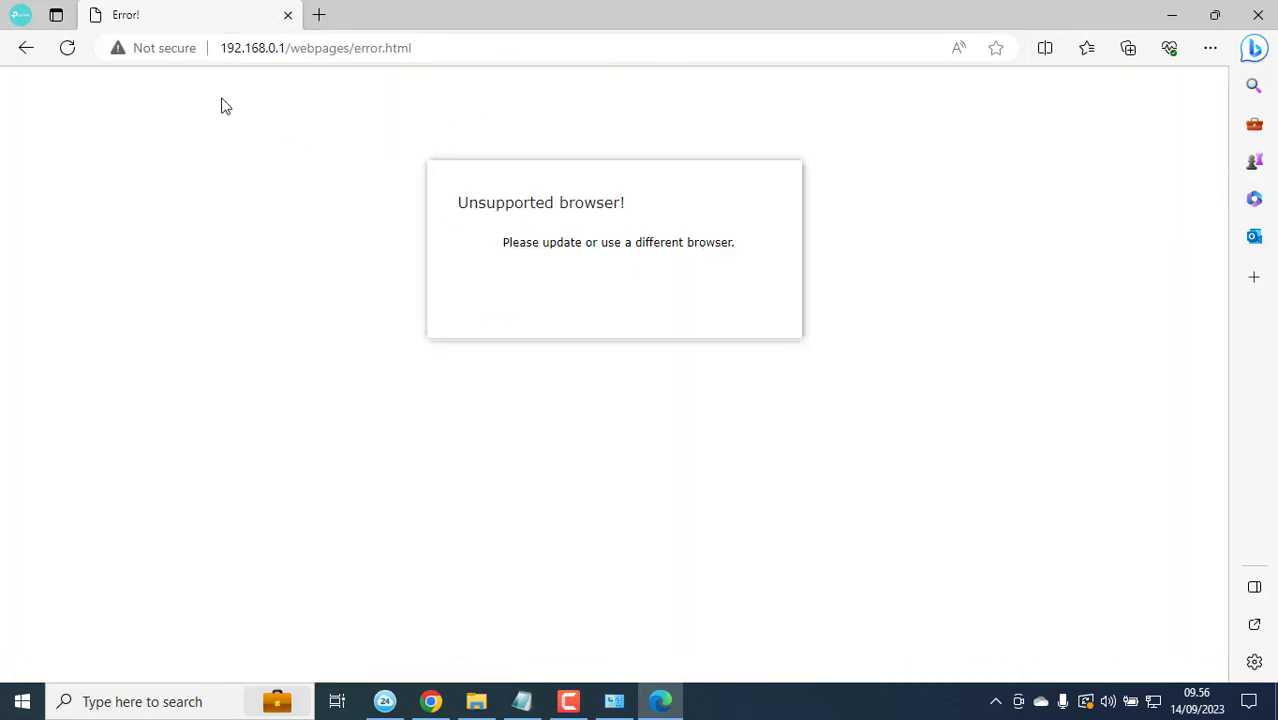
click(1257, 14)
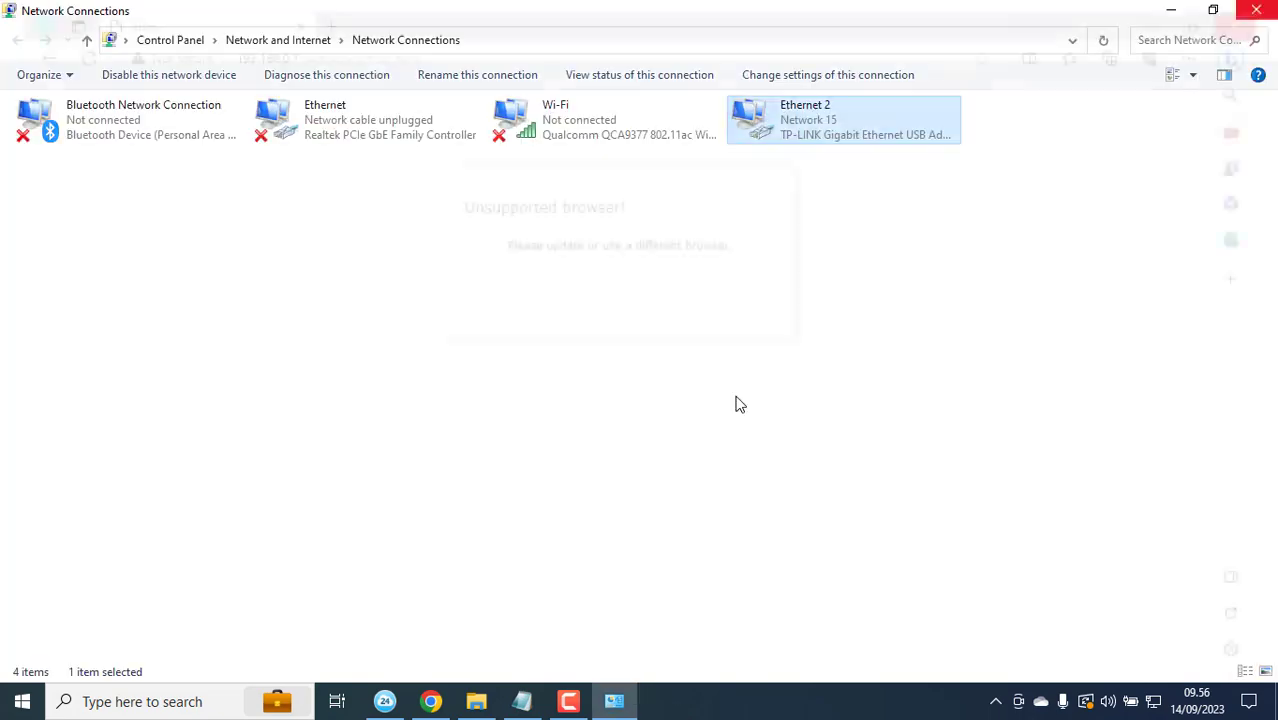
click(429, 701)
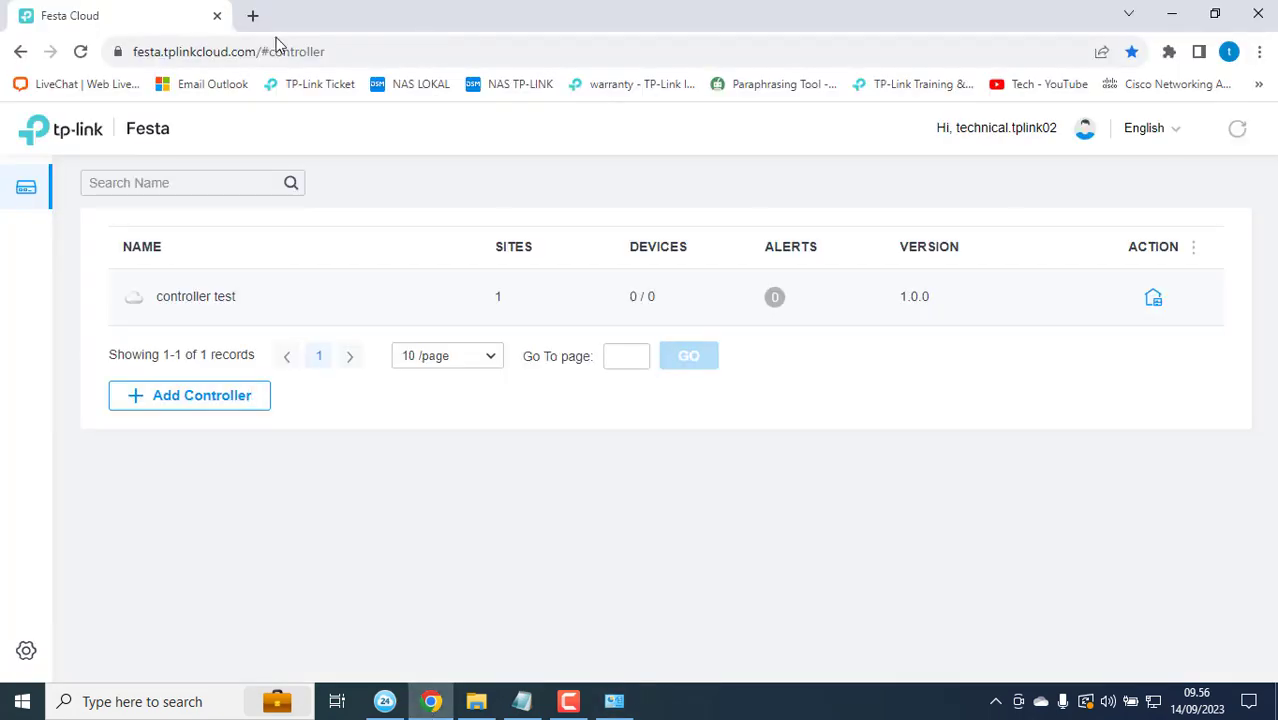
Step: Load the router address 192.168.0.1 in a new Chrome tab
click(253, 18)
text(109)
key(BackSpace)
key(BackSpace)
text(92)
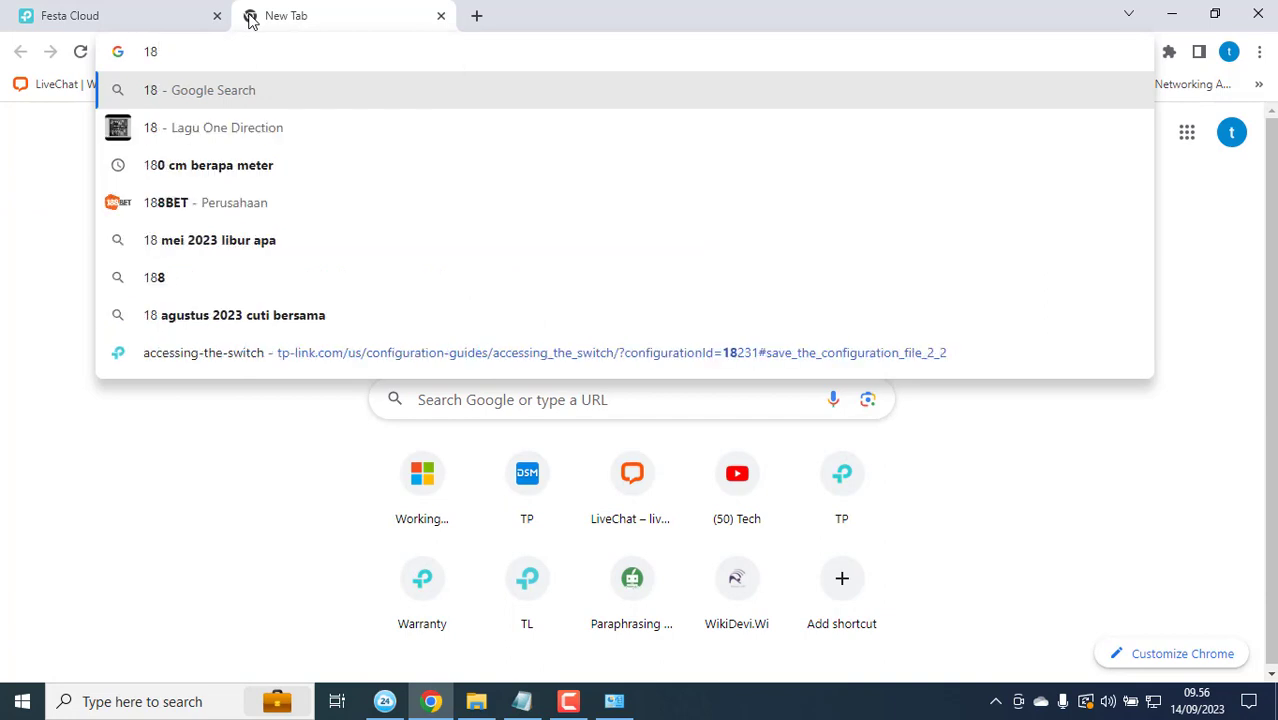
text(.168.0.1)
key(Return)
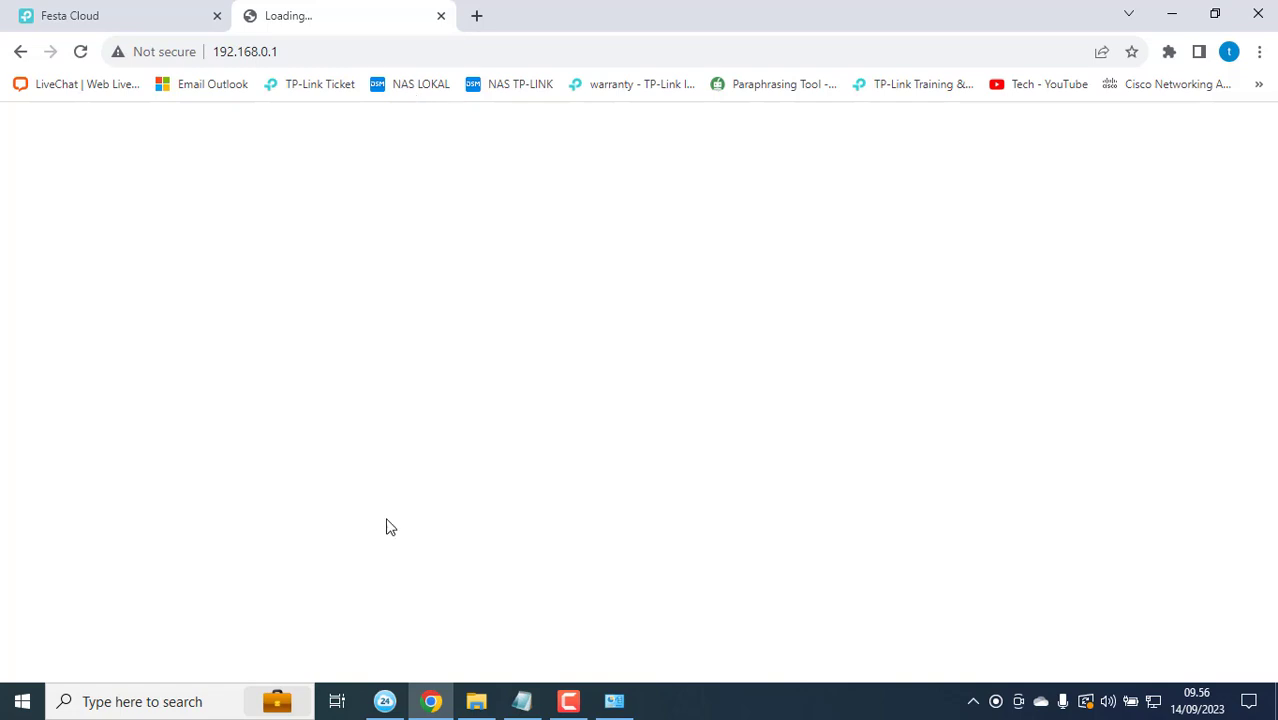
key(super)
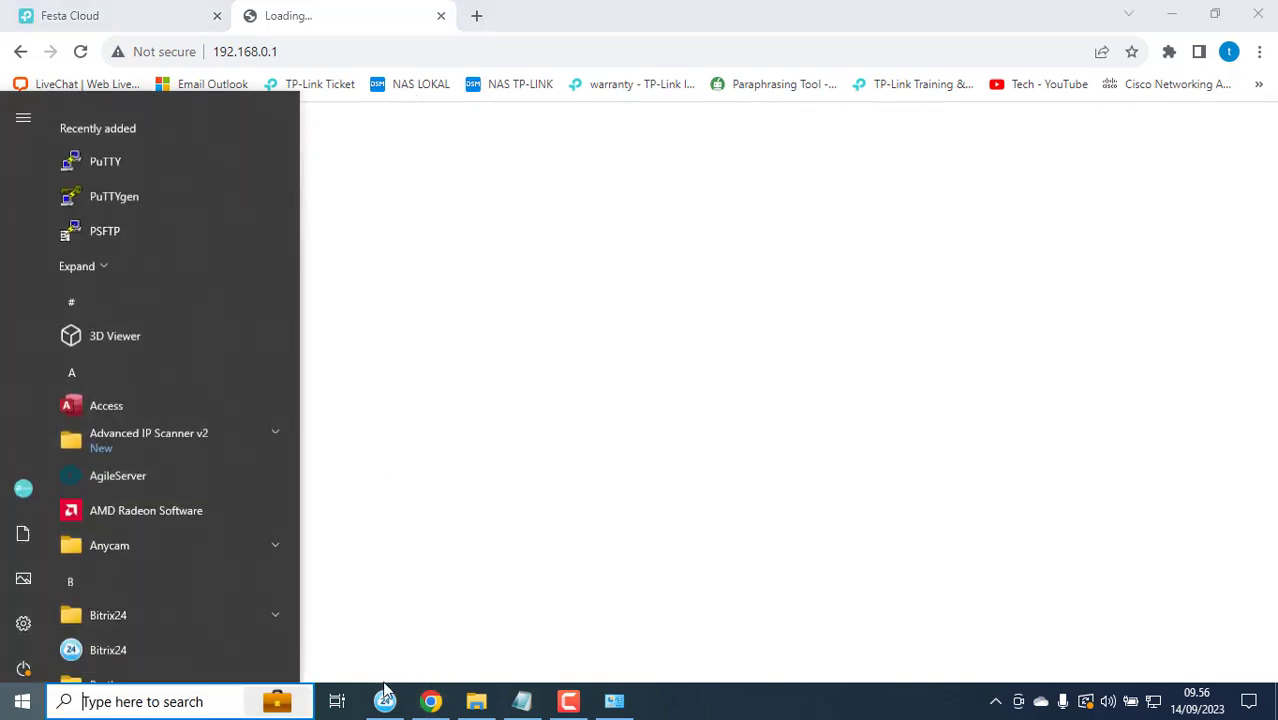
text(ed)
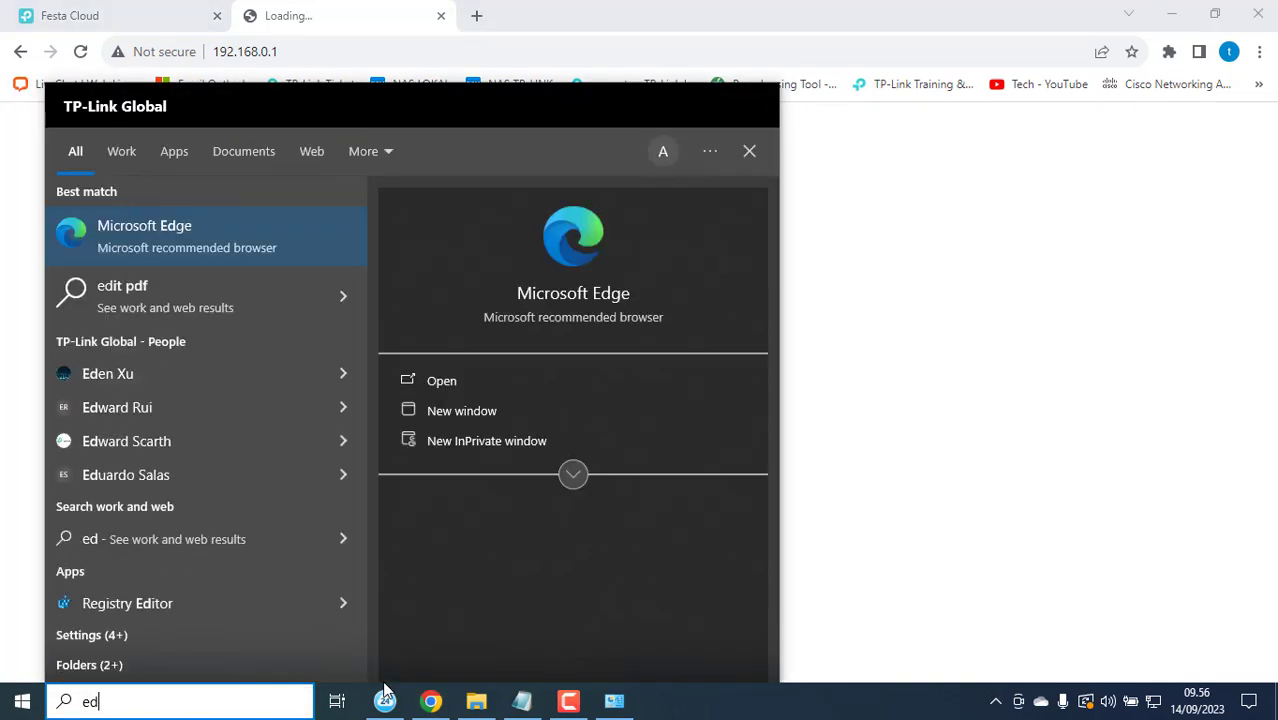
key(Return)
text(192.168.0.1)
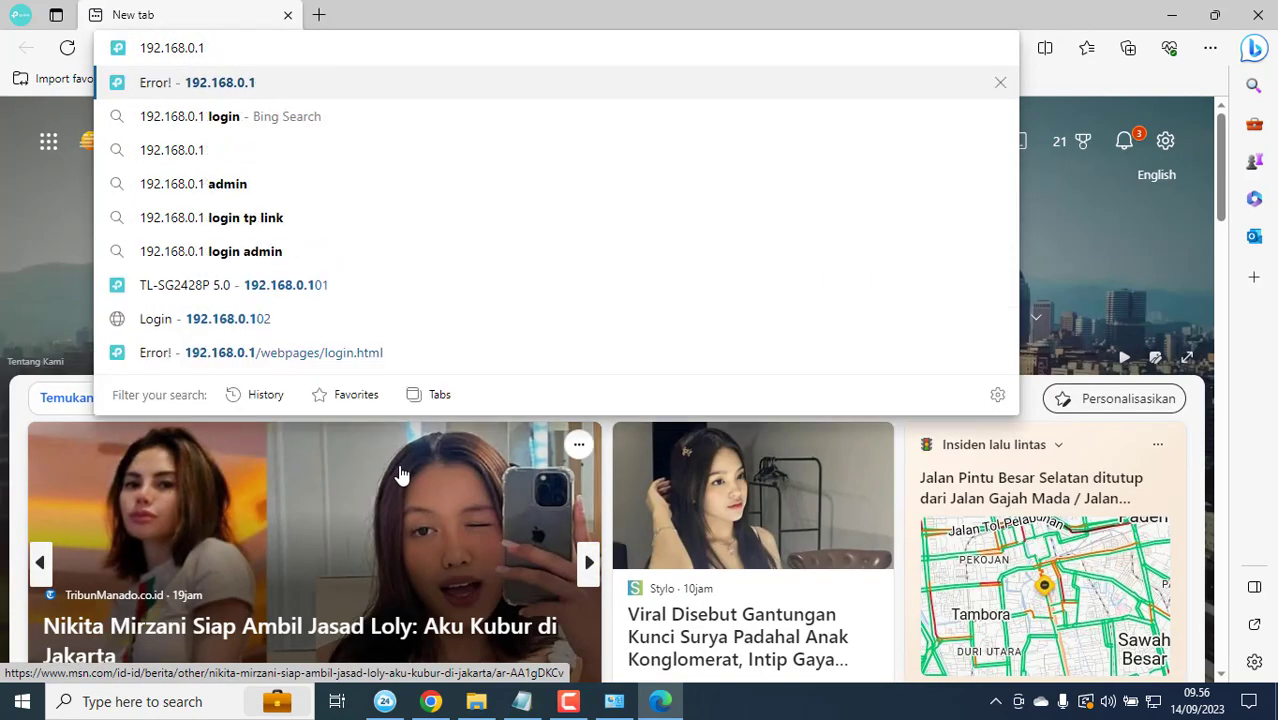
key(Return)
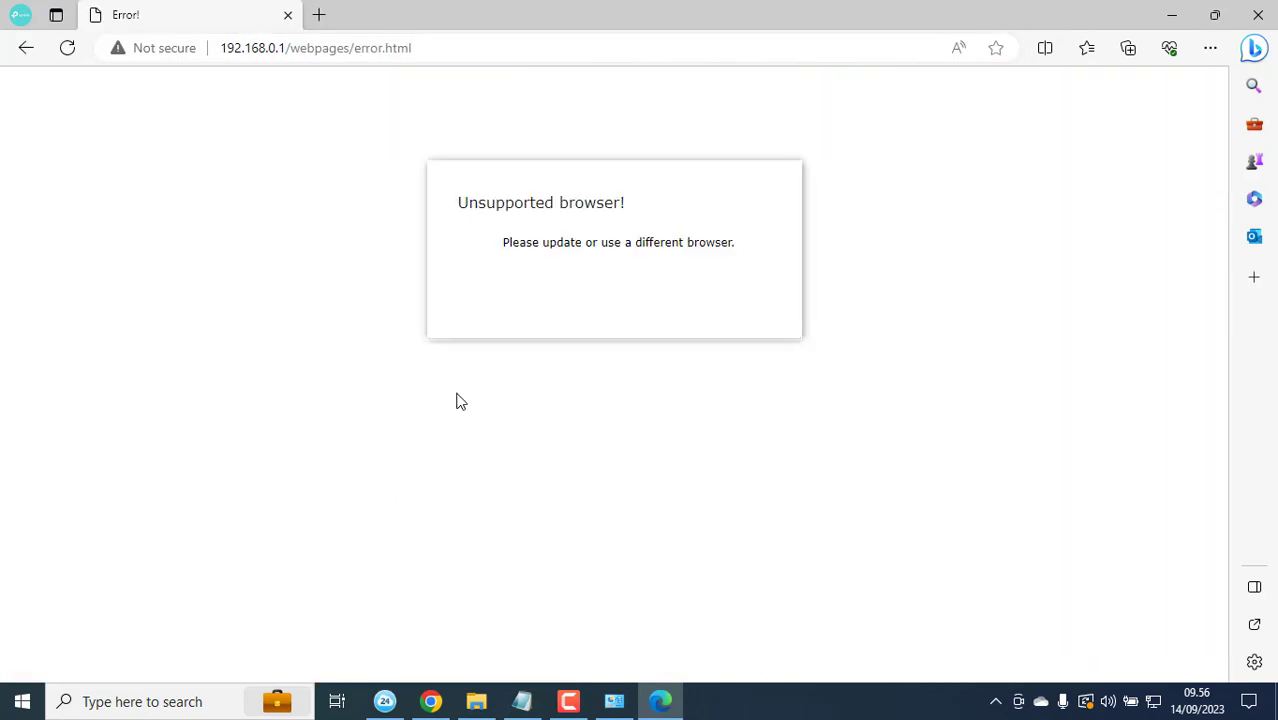
drag(619, 237, 740, 248)
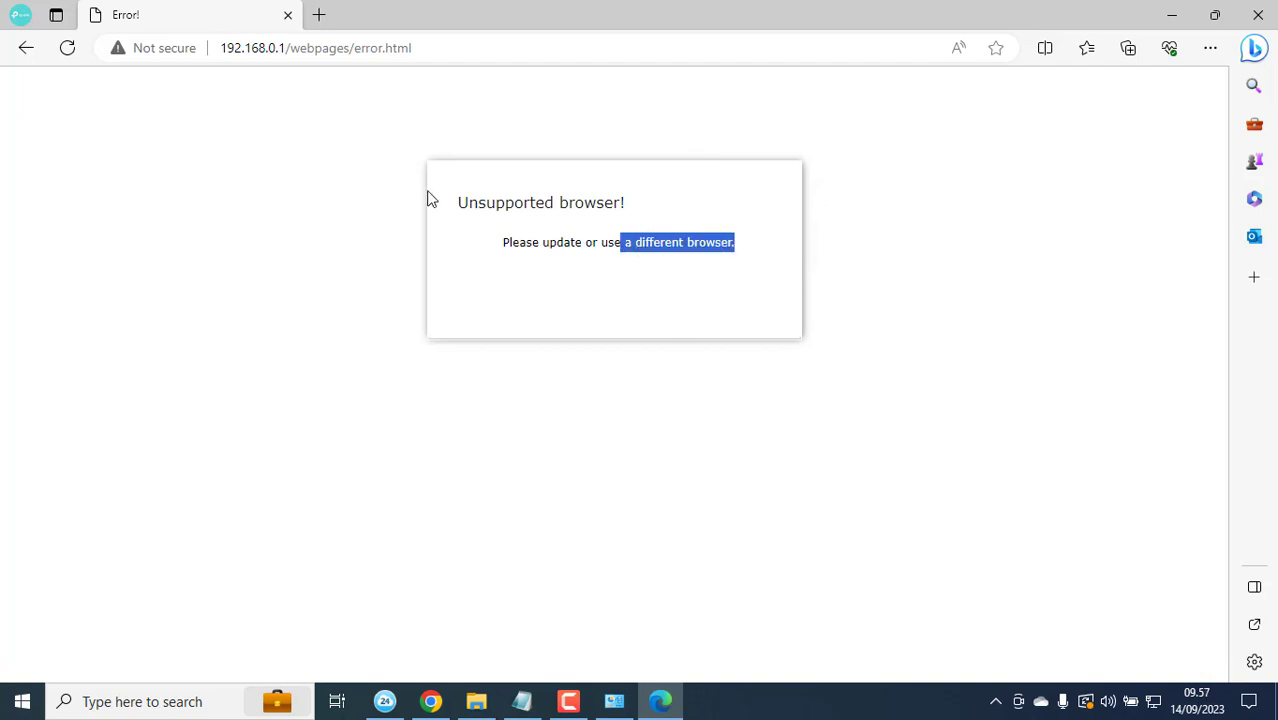
click(1258, 14)
Step: Check that Ethernet 2's TCP/IPv4 settings obtain IP and DNS addresses automatically
click(380, 8)
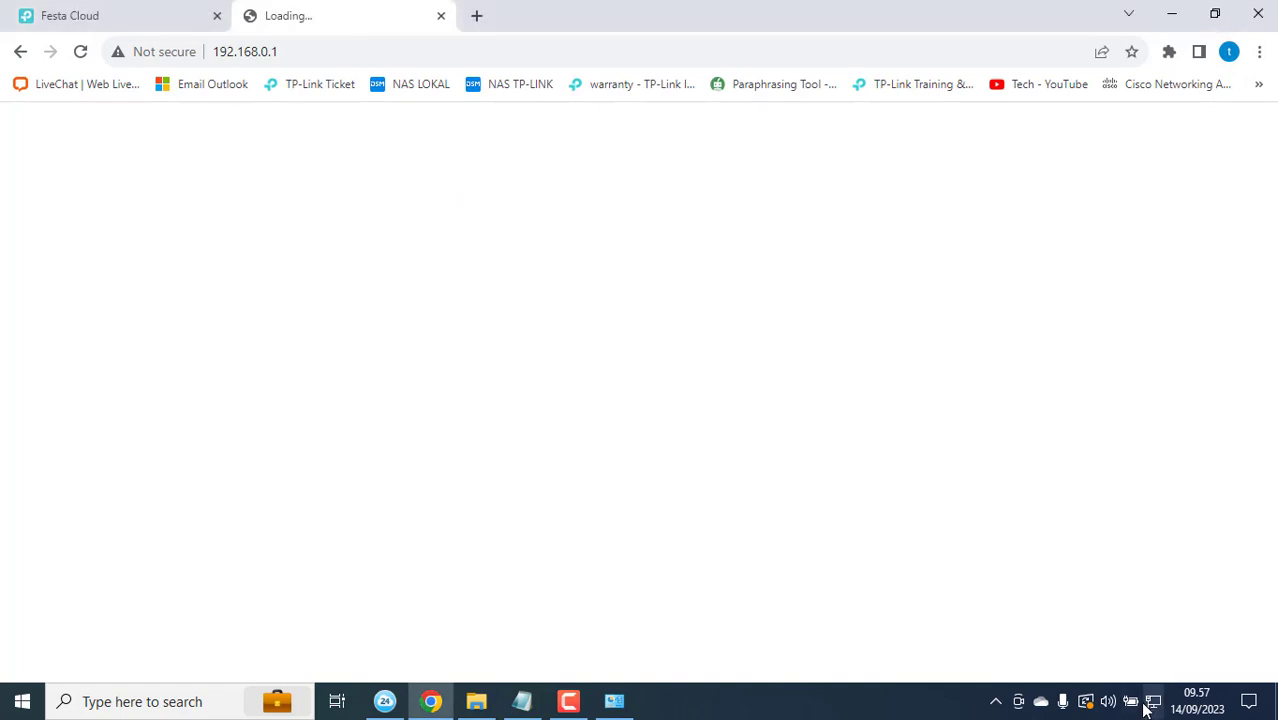
click(601, 706)
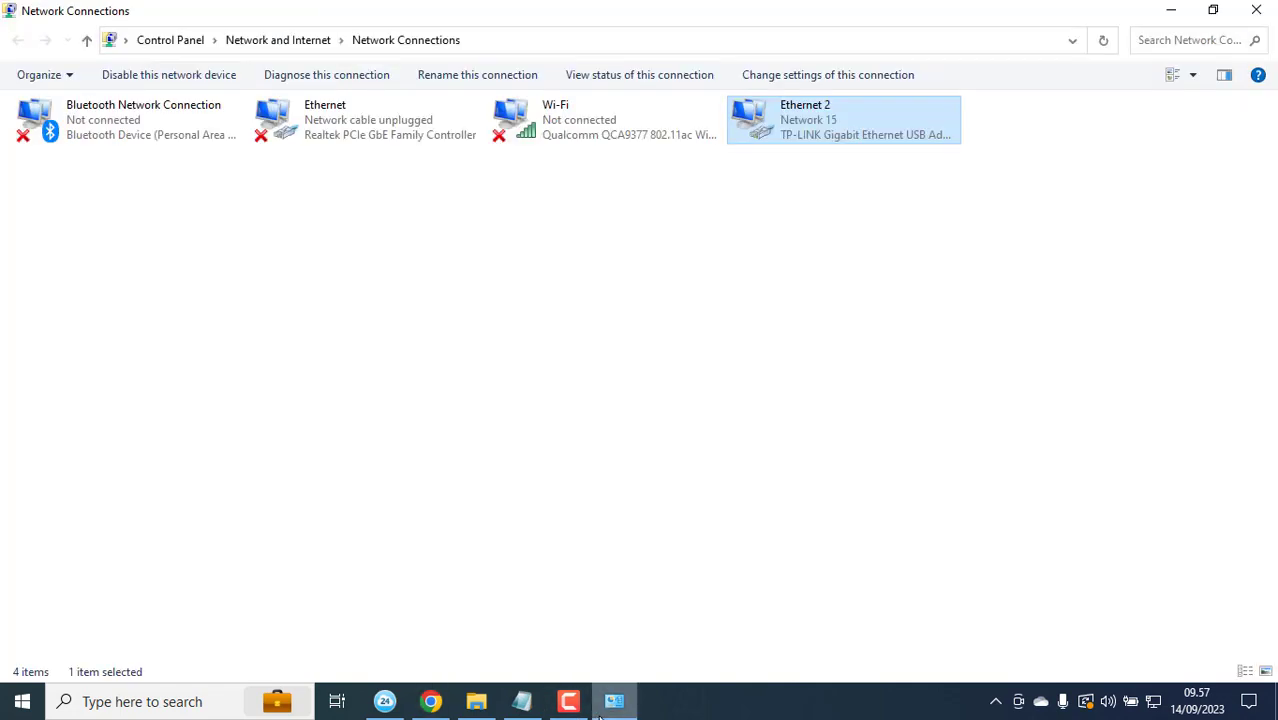
right_click(868, 140)
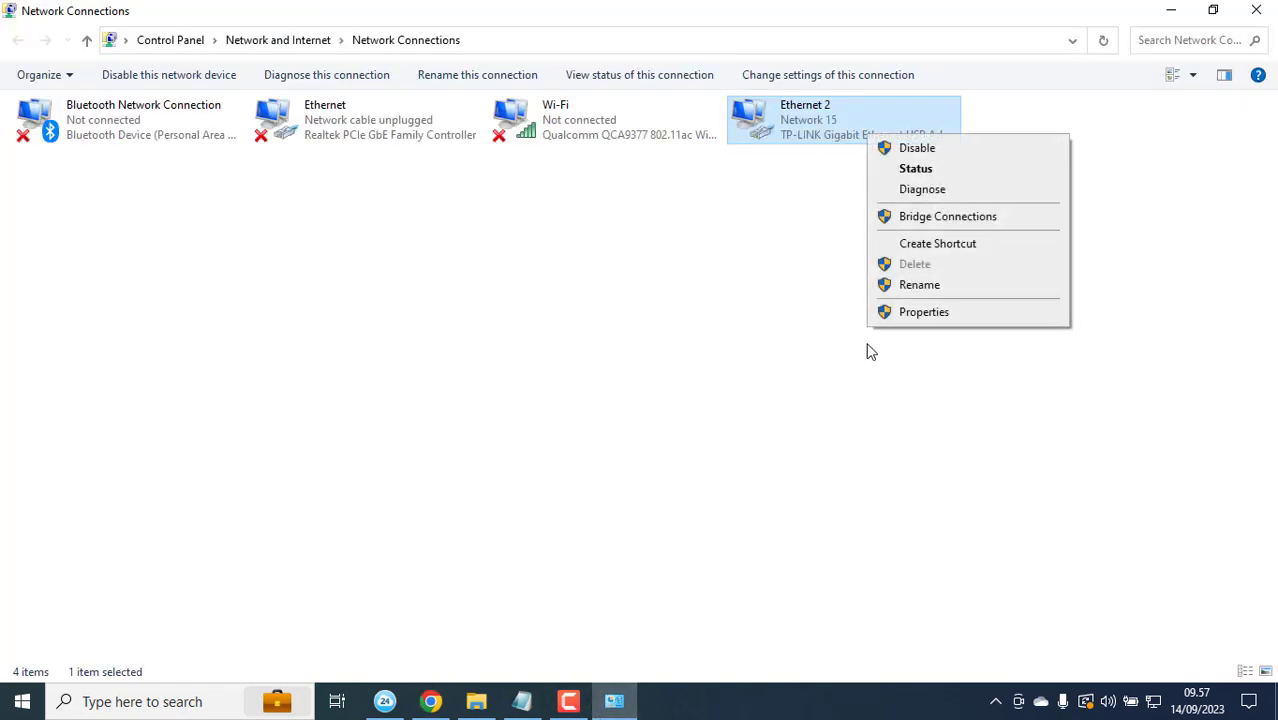
click(905, 318)
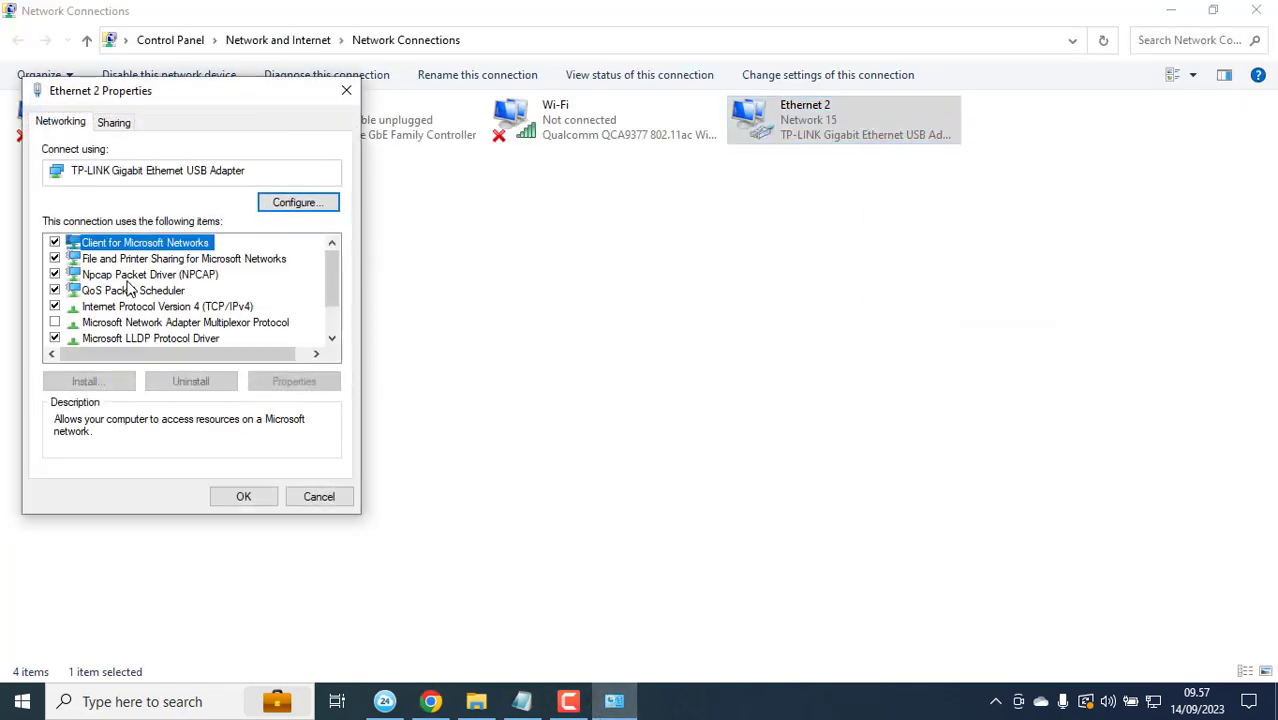
double_click(156, 309)
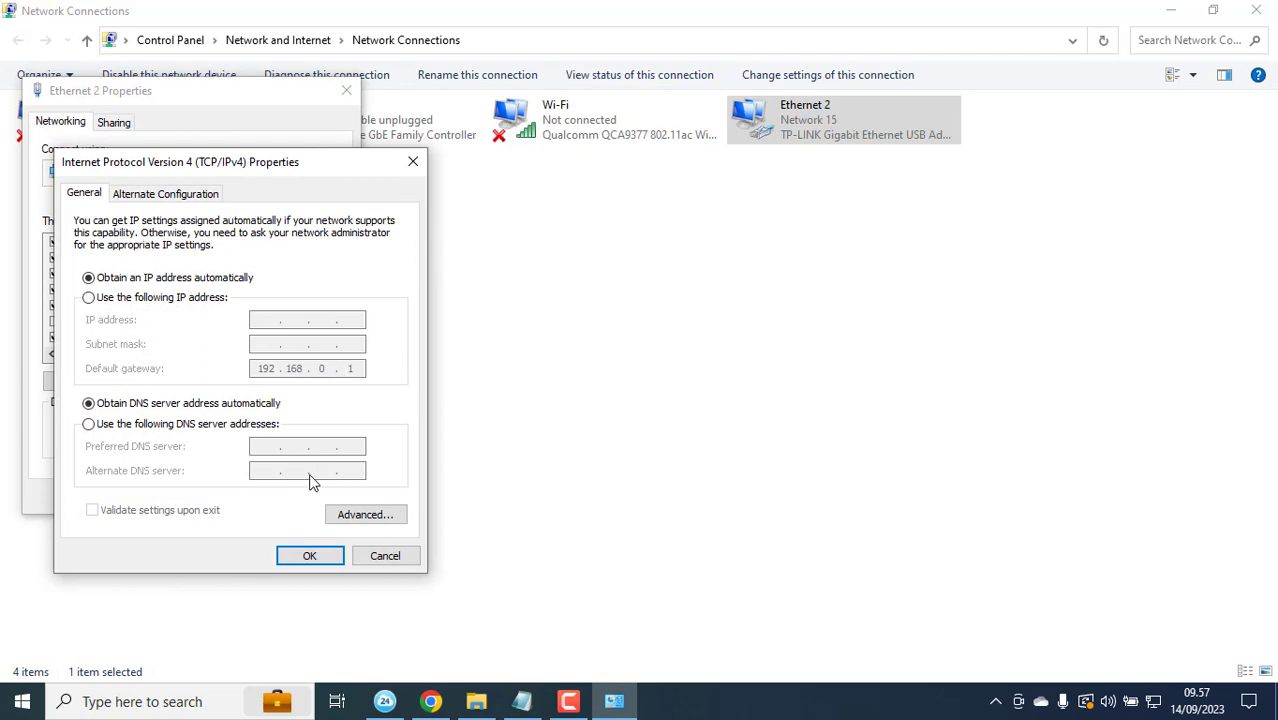
key(super+r)
Step: Run 'ping 192.168.0.1' in Command Prompt, confirm replies, then return to Chrome
text(cmd)
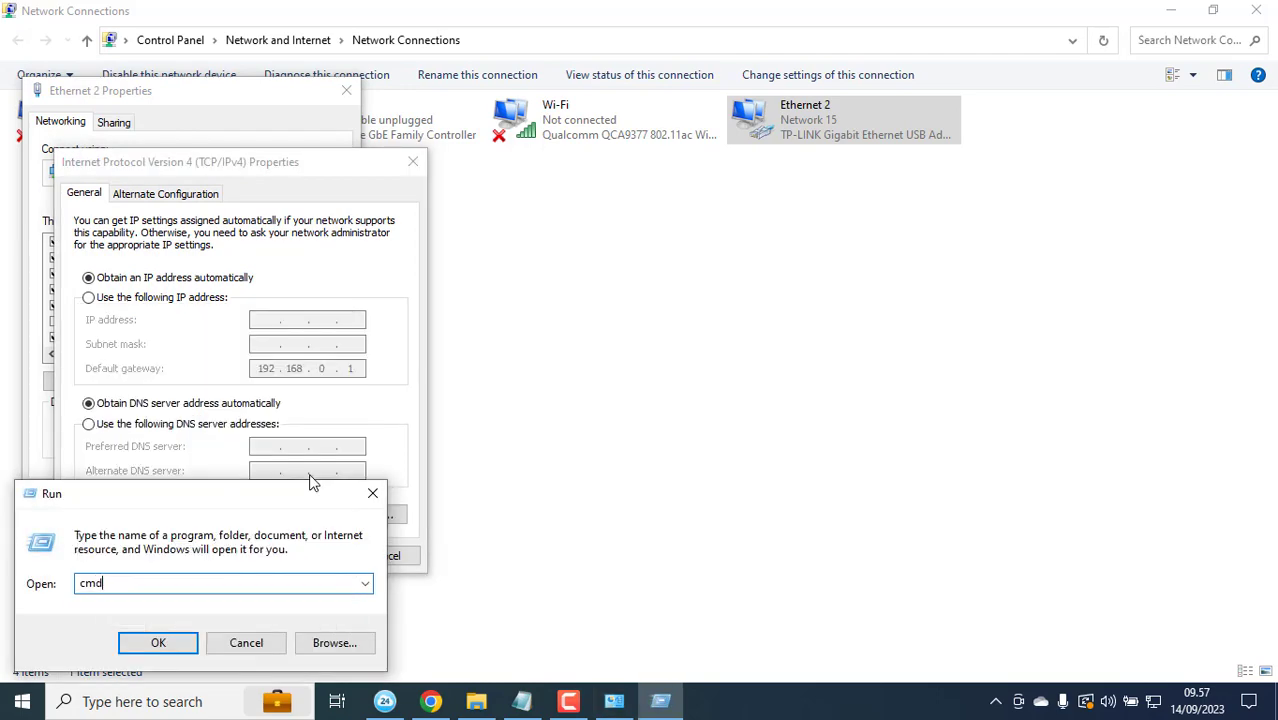
key(Return)
text(ping 192.16)
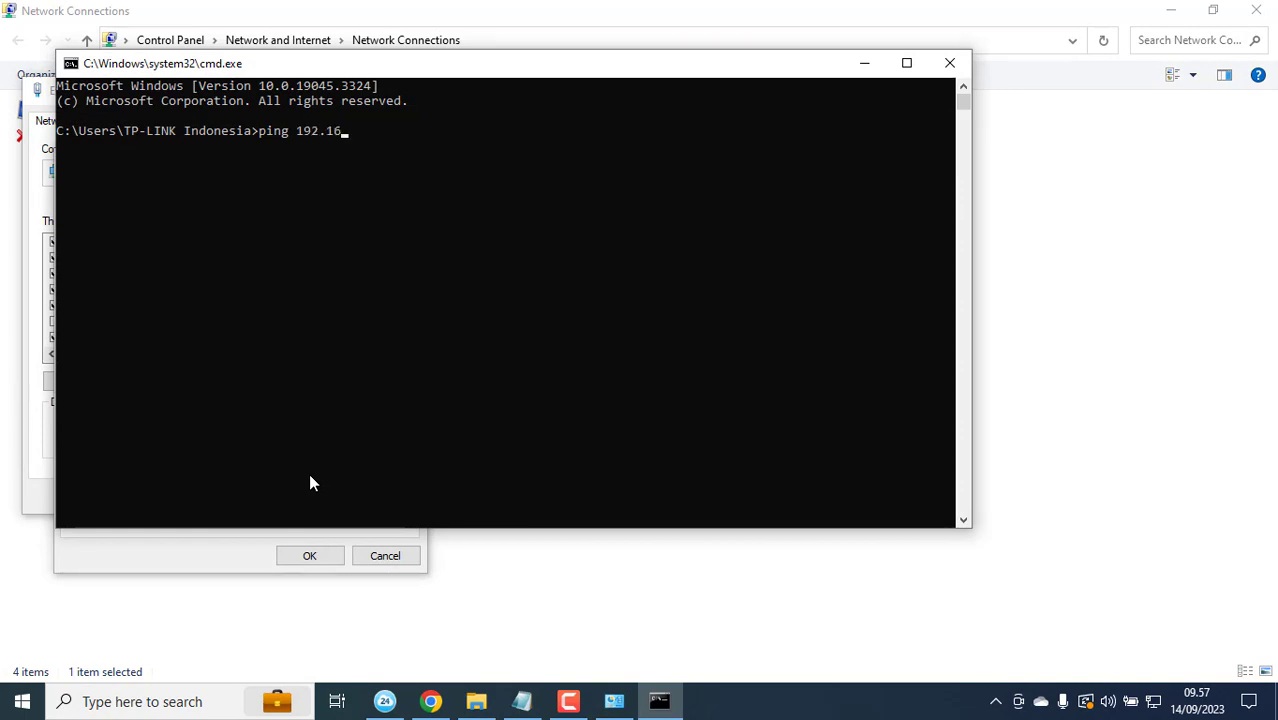
text(8.0.1)
key(Return)
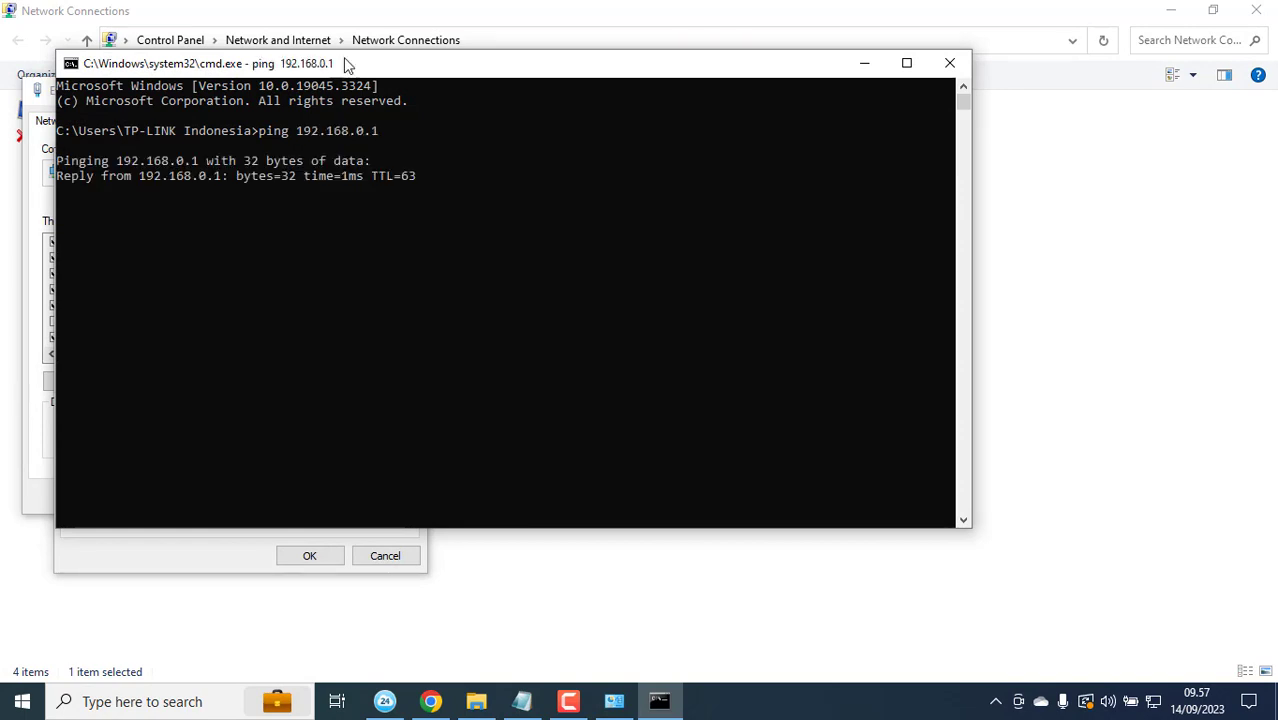
click(35, 93)
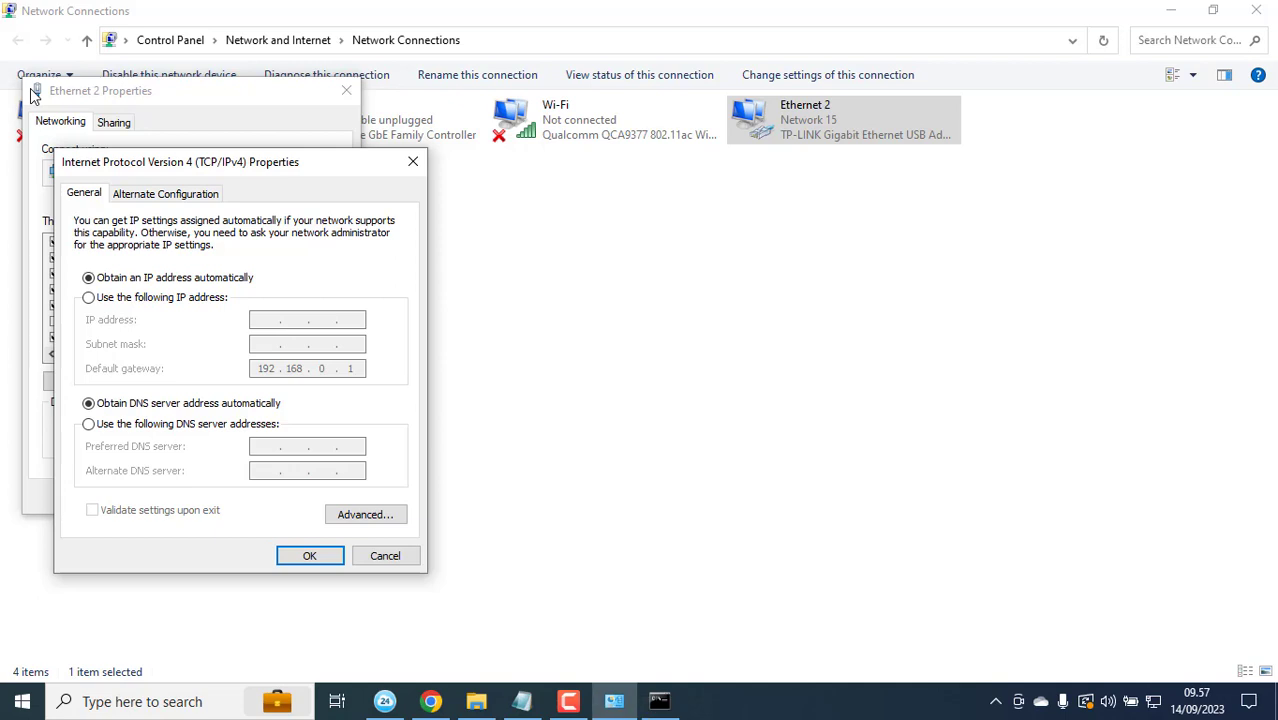
click(433, 701)
Step: Create the router's administrator account with username admin and a confirmed password
click(83, 53)
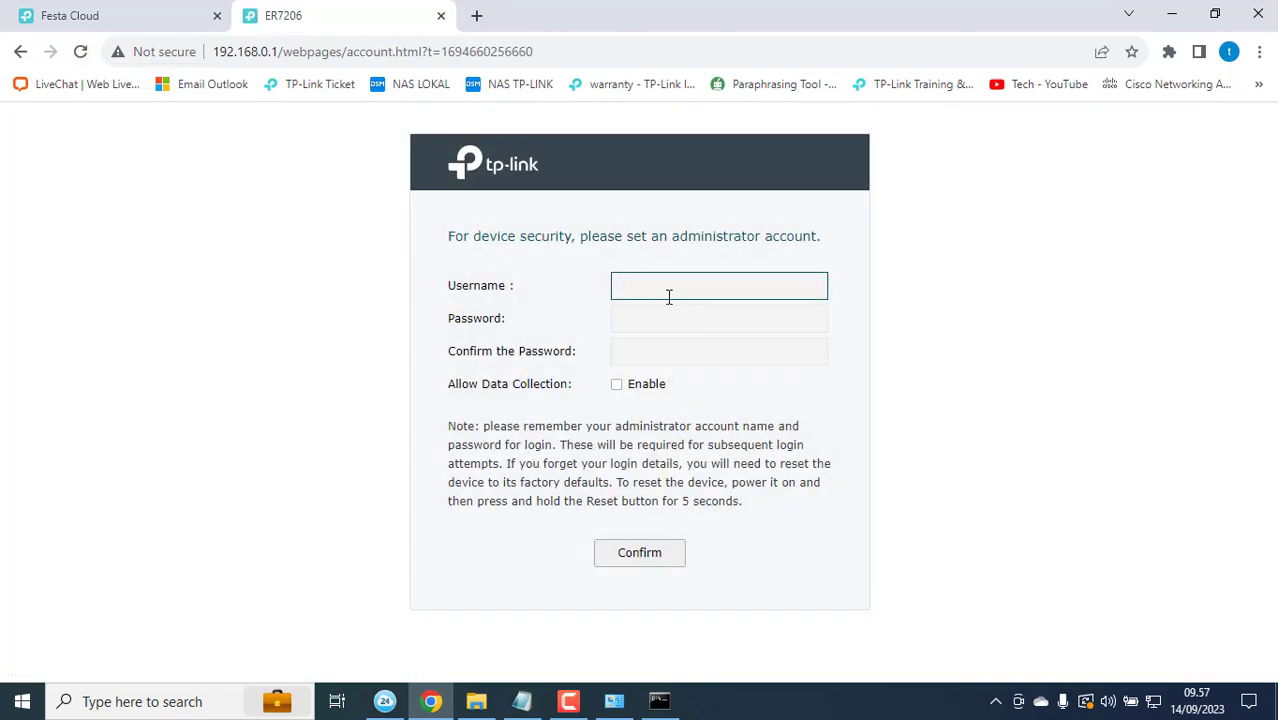
click(650, 281)
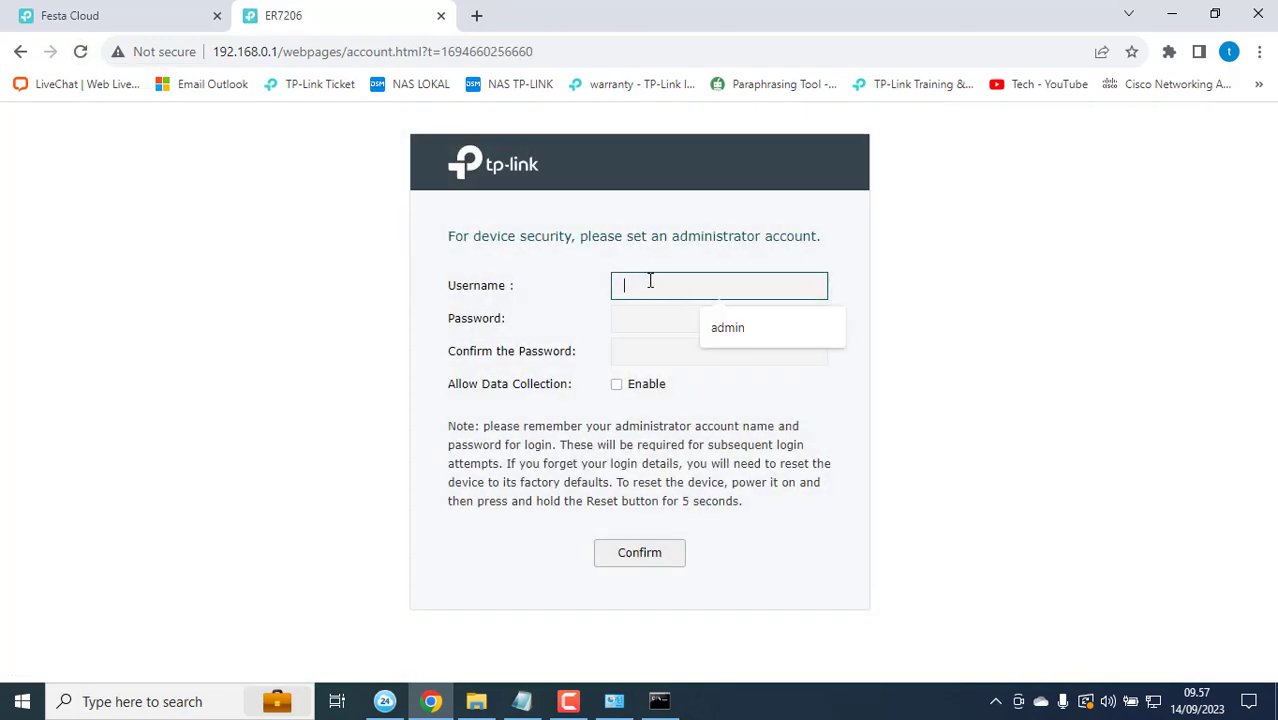
text(admin)
click(650, 317)
text(a)
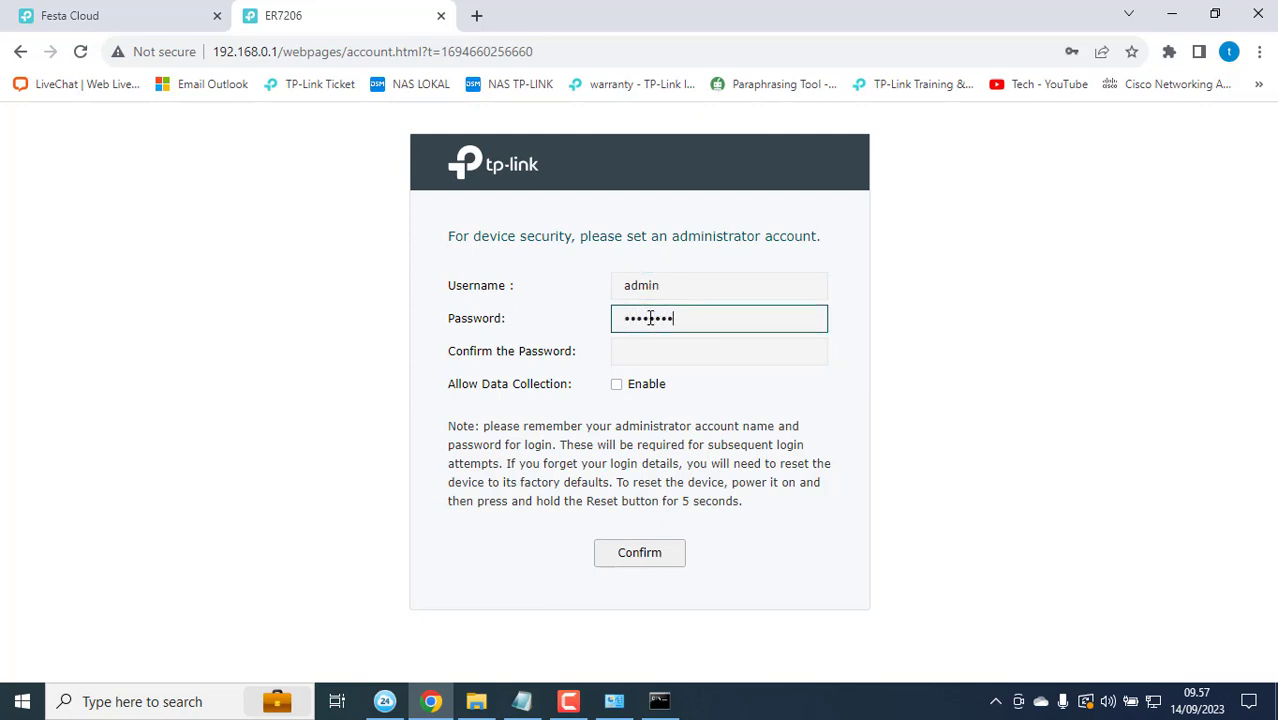
click(639, 357)
text(a)
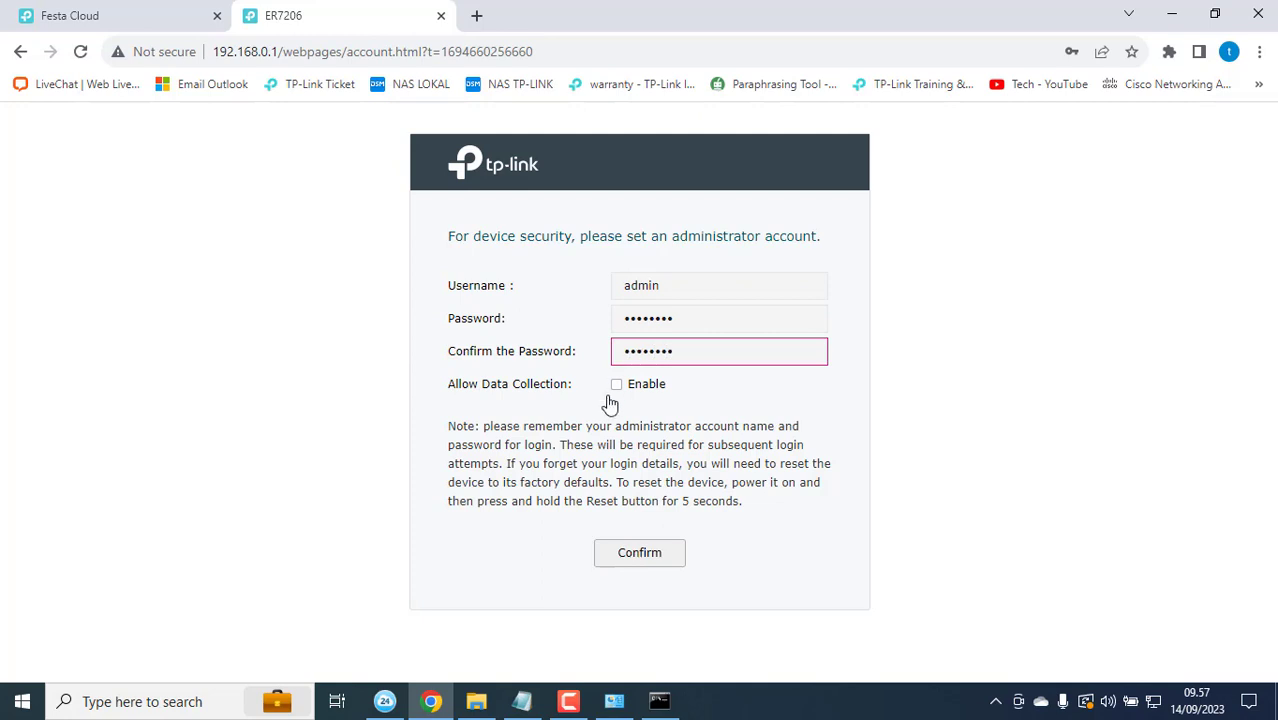
click(651, 555)
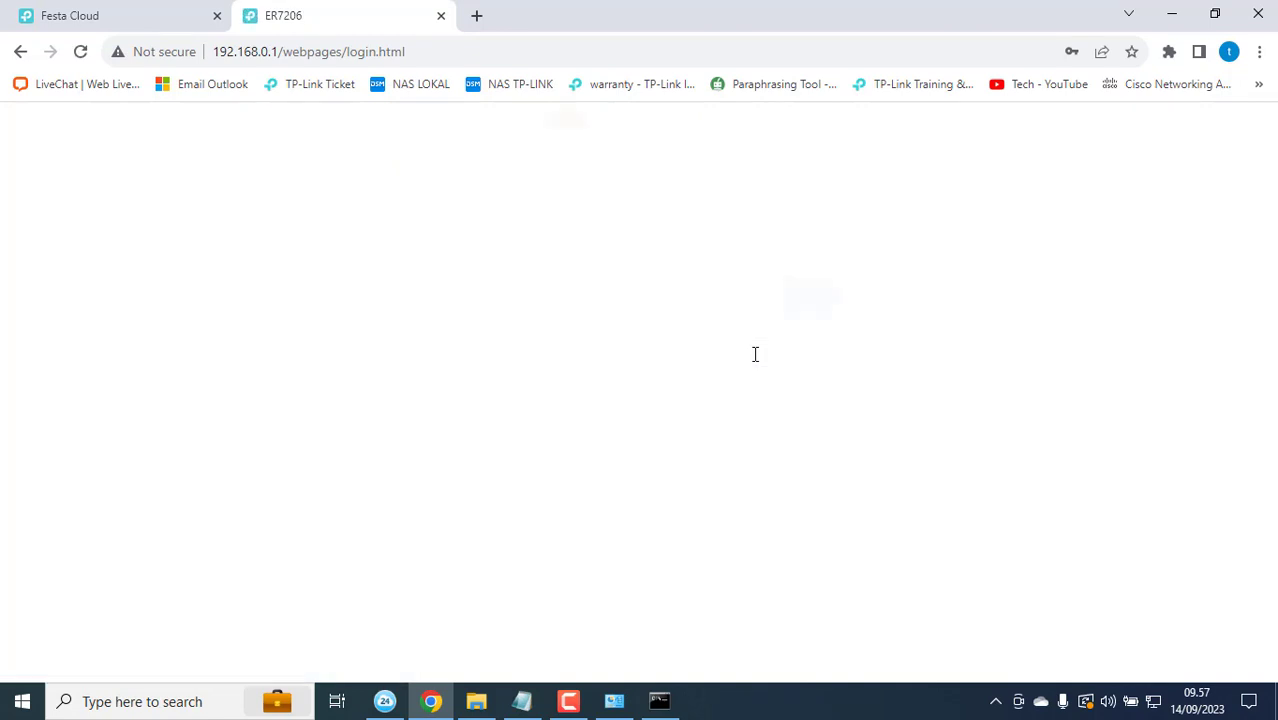
click(805, 305)
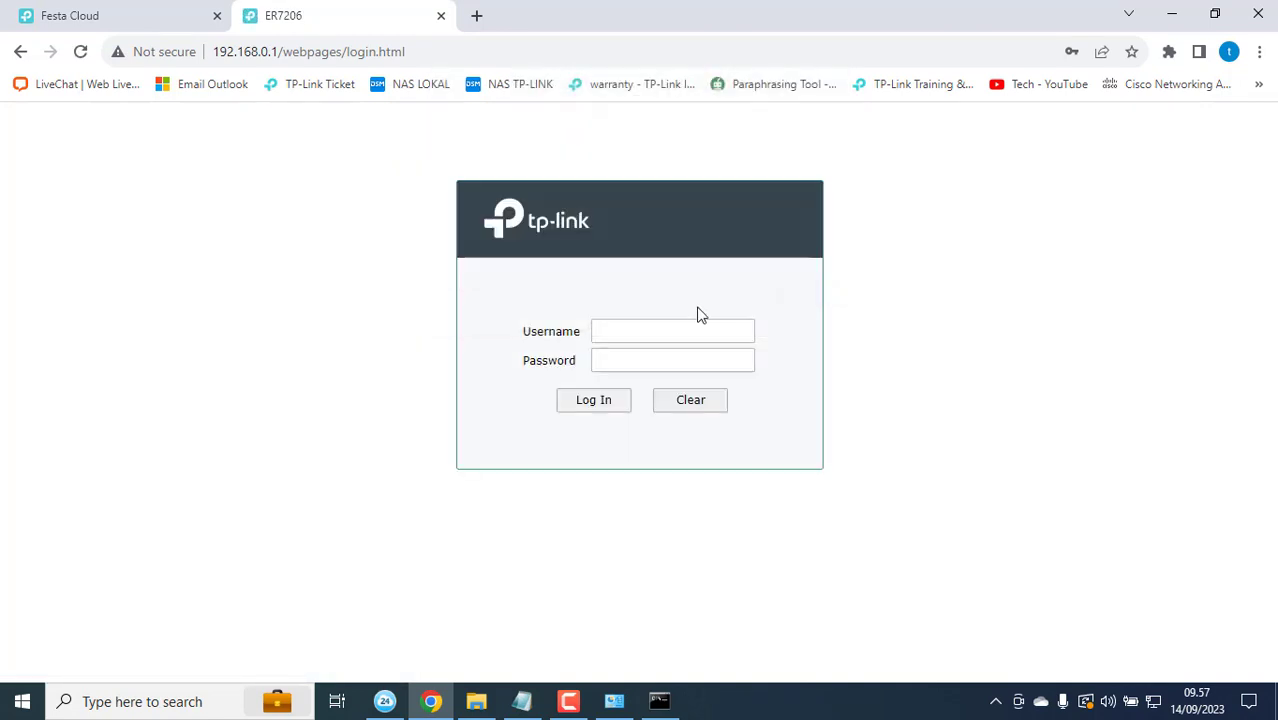
Step: Log in to the ER7206 as admin and dismiss Chrome's password breach warning
click(673, 331)
text(admin)
key(Tab)
text(ad)
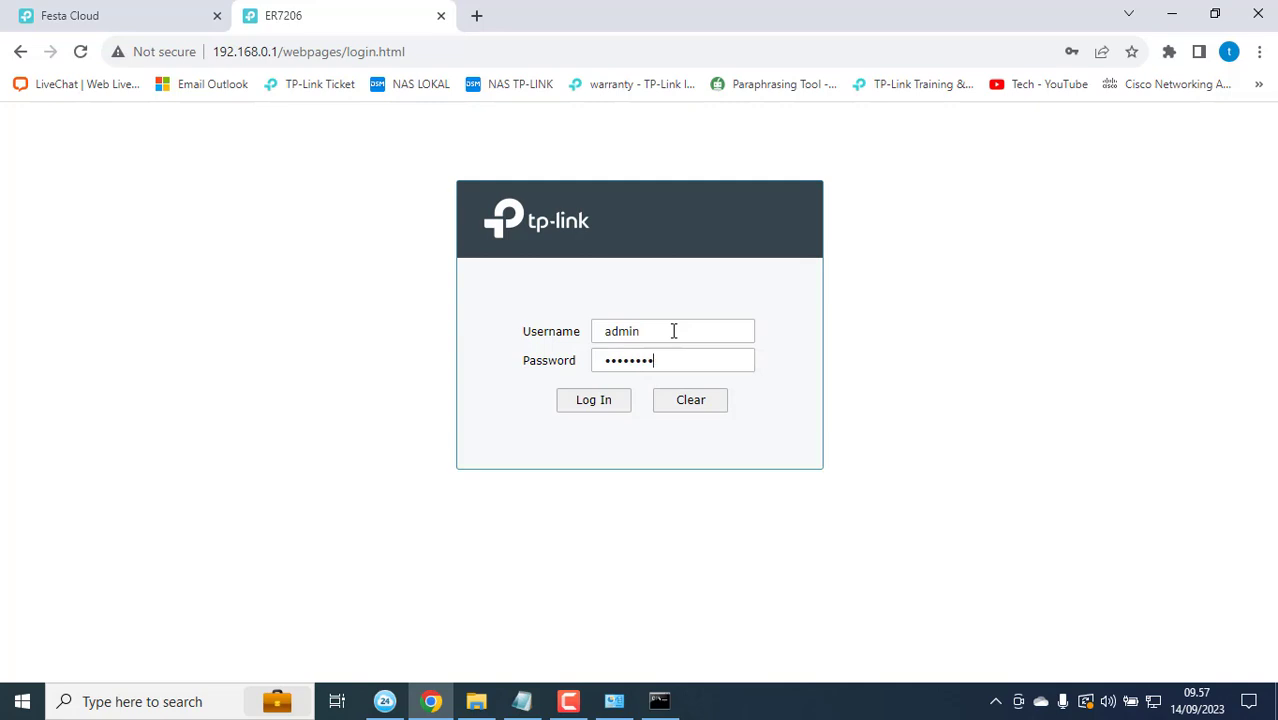
click(597, 404)
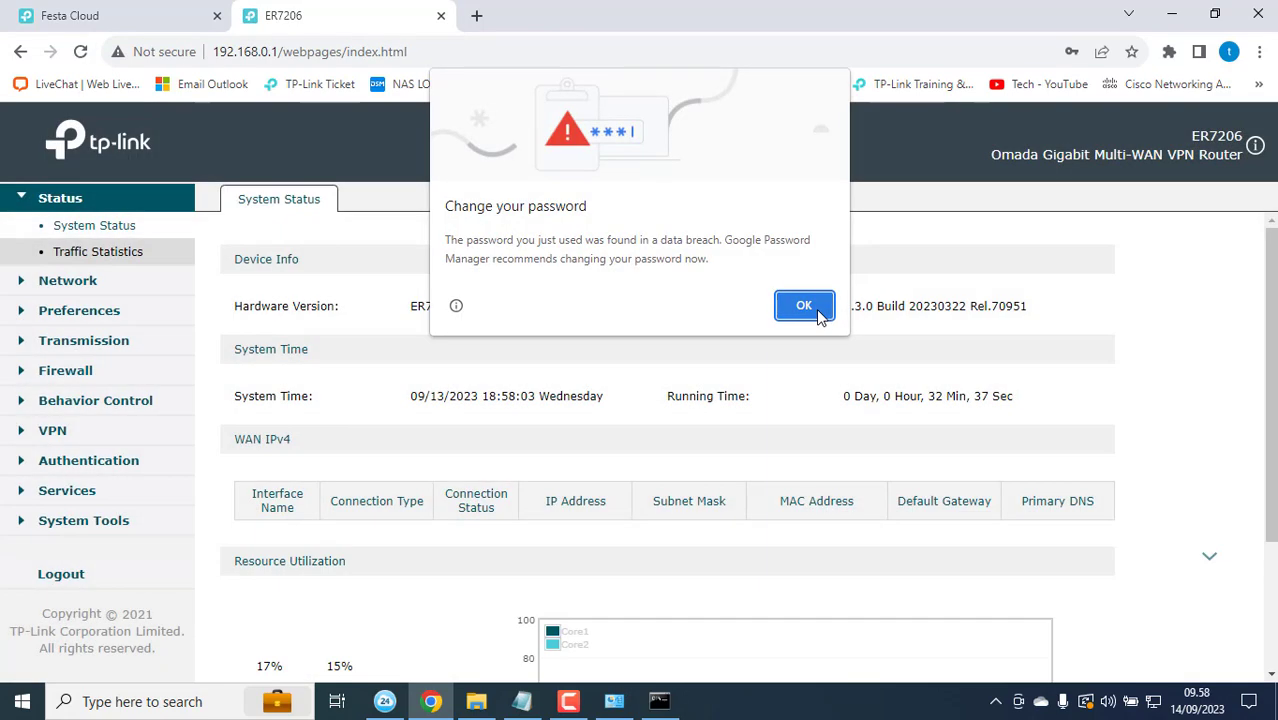
click(816, 308)
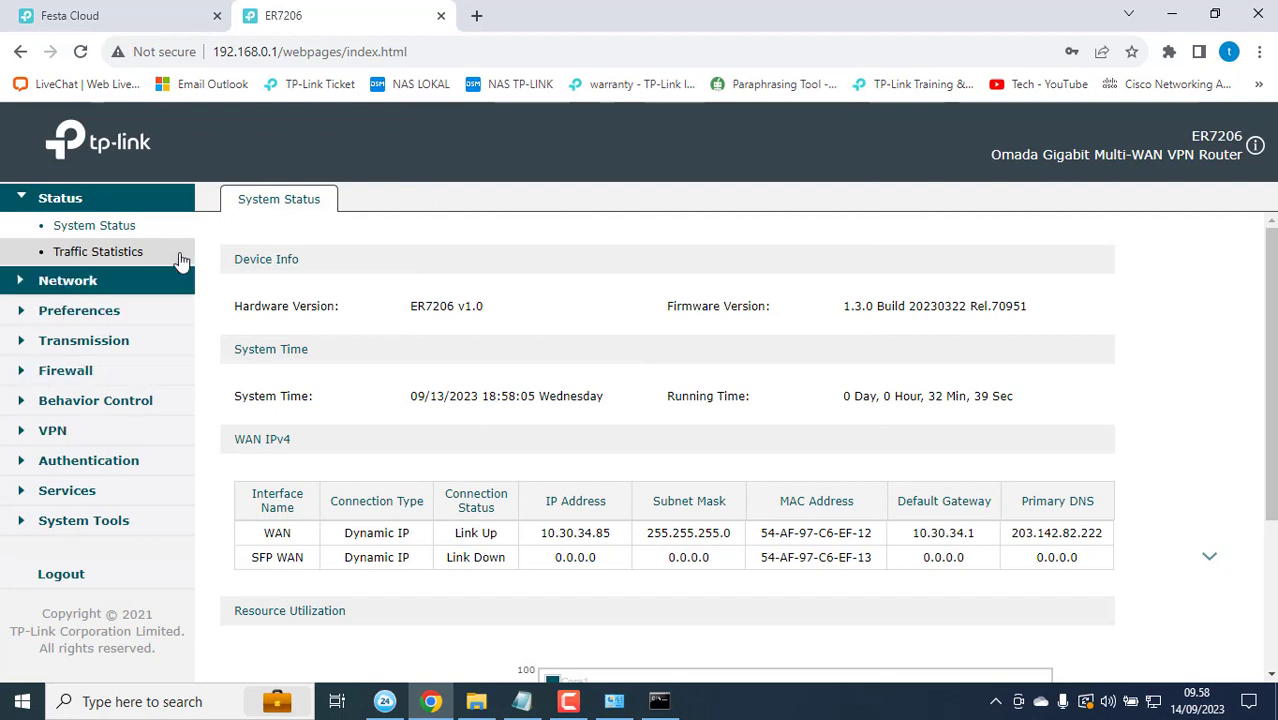
Step: Enable cloud-based controller management in System Tools > Controller Settings and save
drag(1168, 134, 1246, 137)
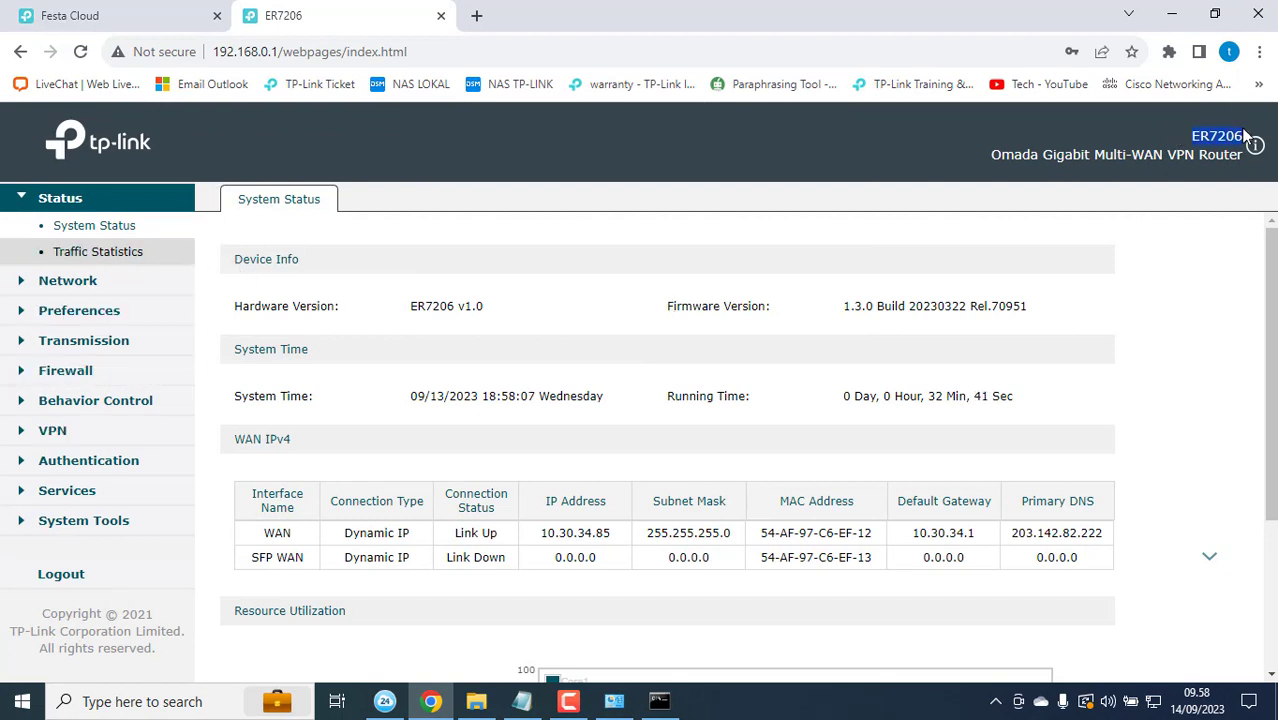
click(85, 525)
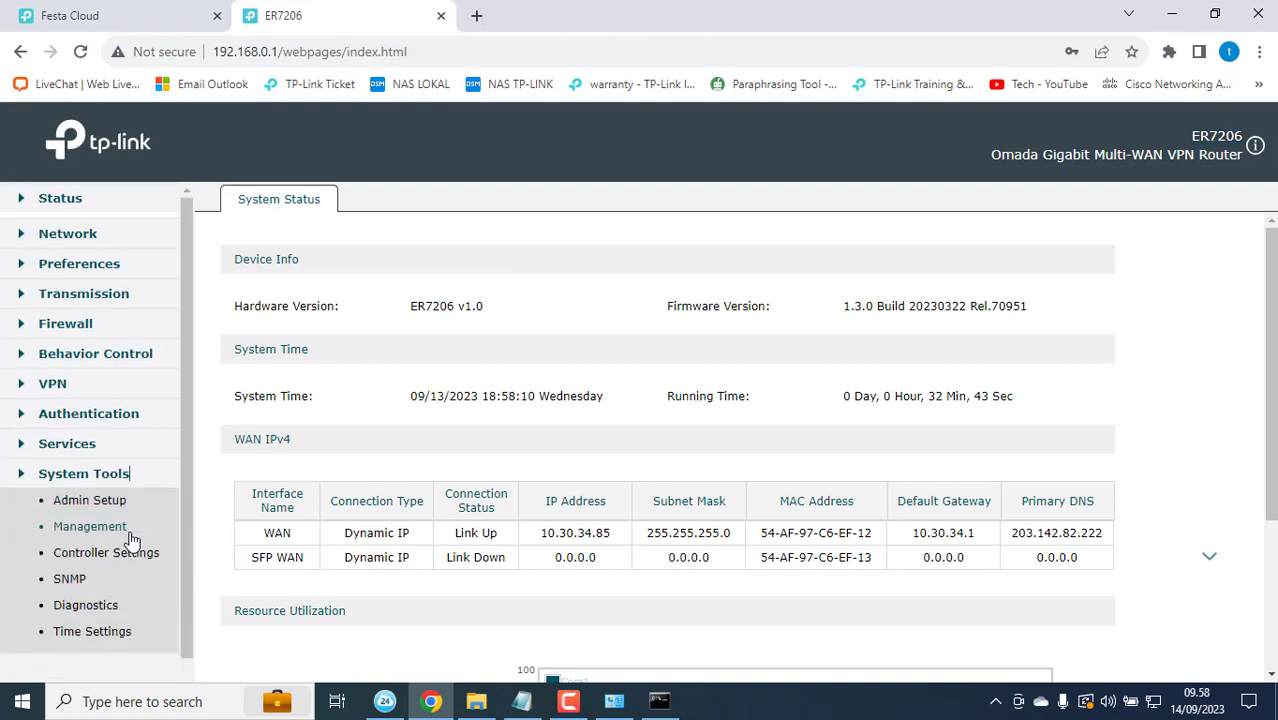
scroll(150, 490, down, 2)
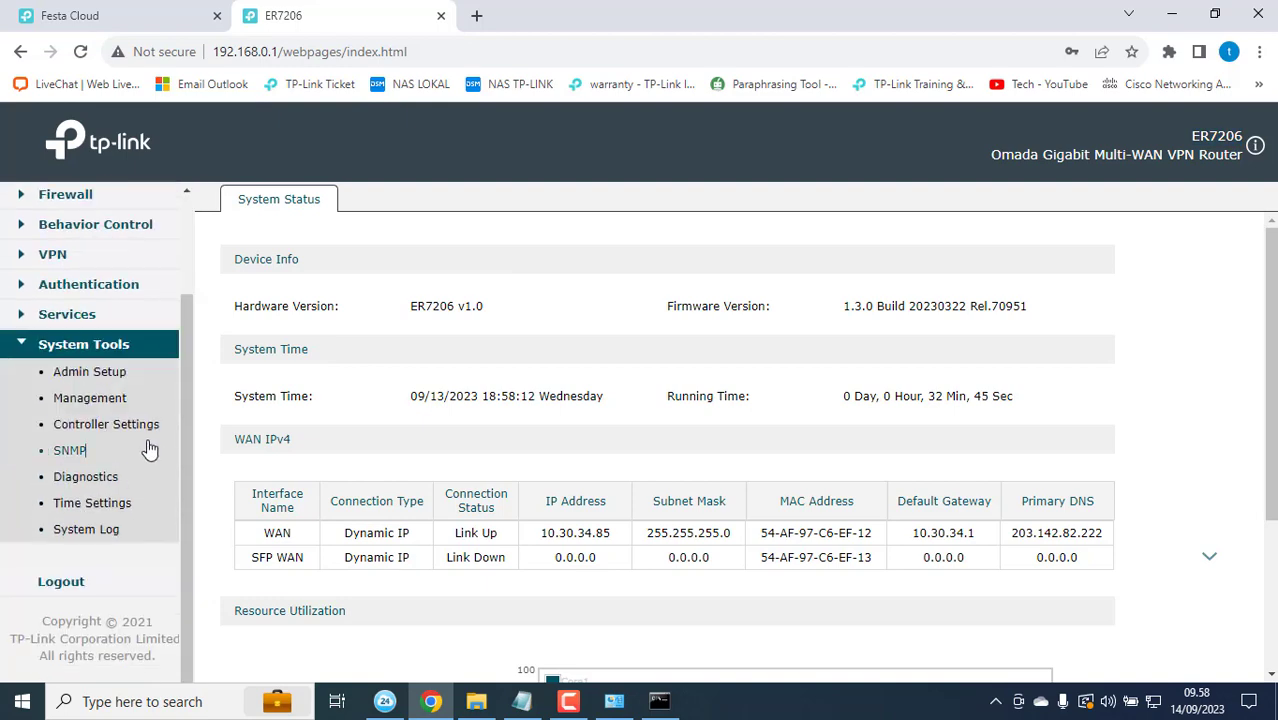
click(148, 450)
click(148, 422)
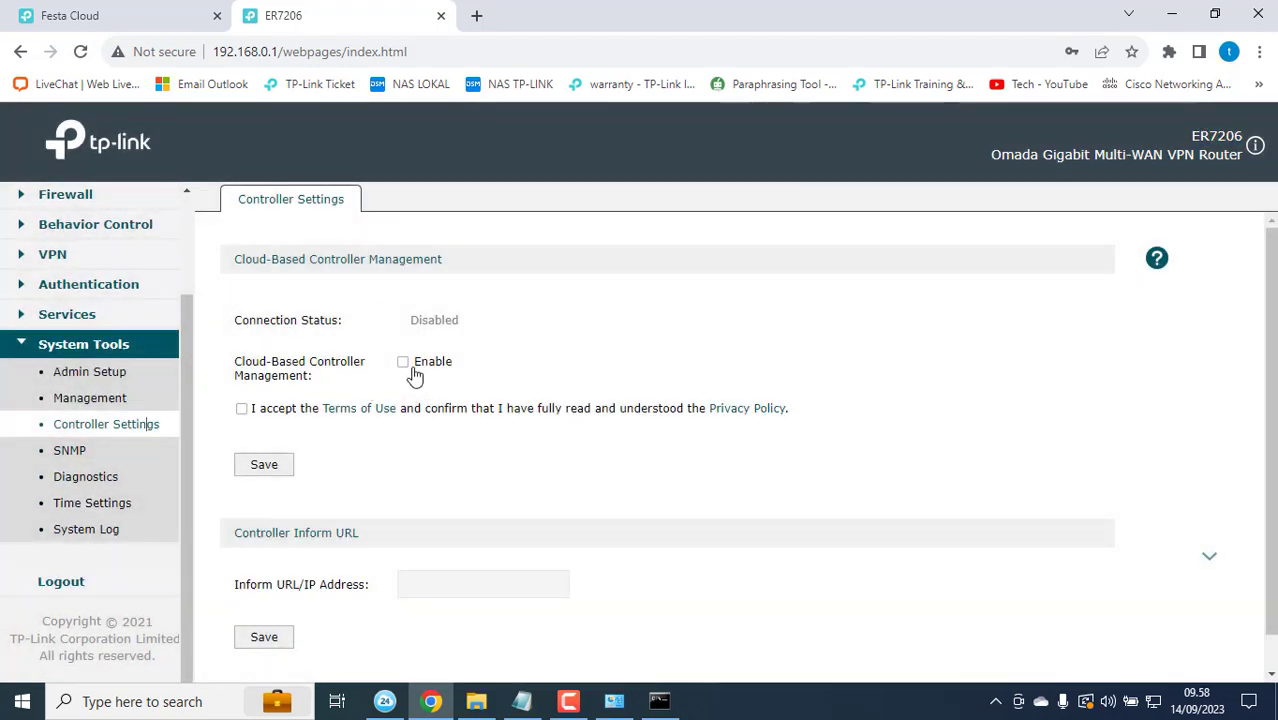
drag(408, 314, 476, 320)
click(402, 362)
click(262, 472)
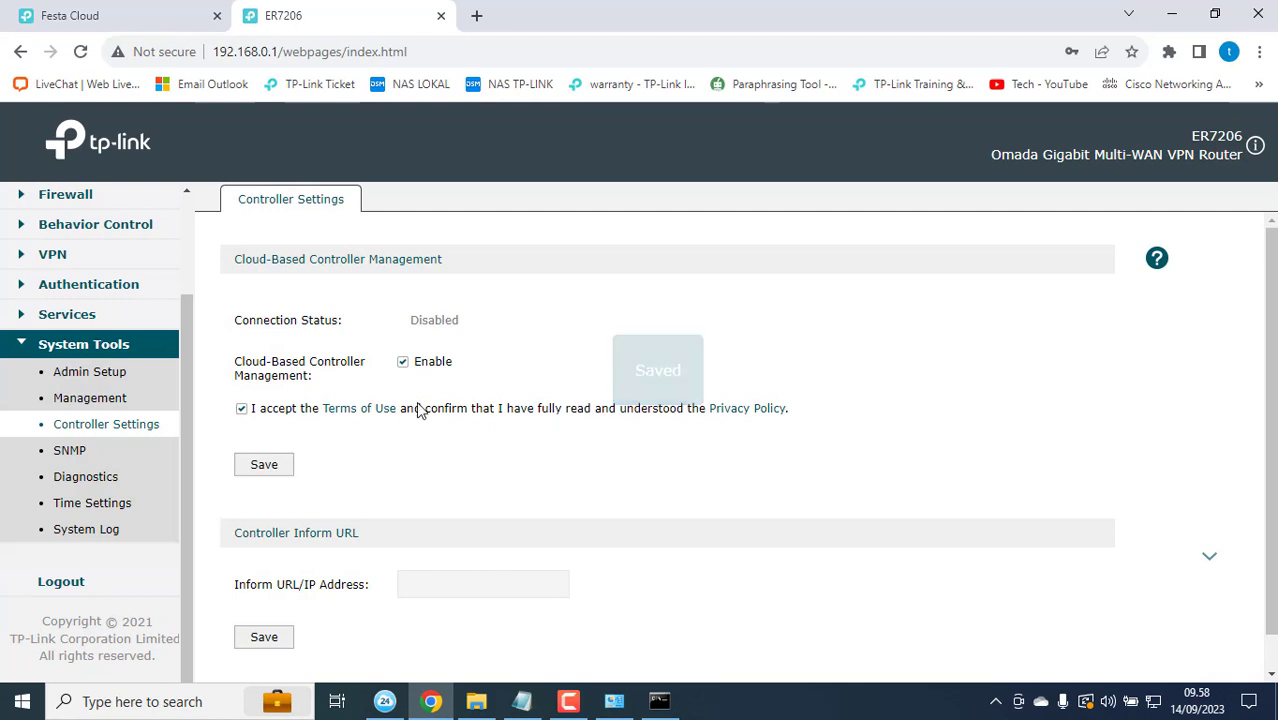
Step: Reload the page and reopen Controller Settings to confirm the connection status is Online
drag(405, 318, 505, 319)
scroll(305, 495, down, 1)
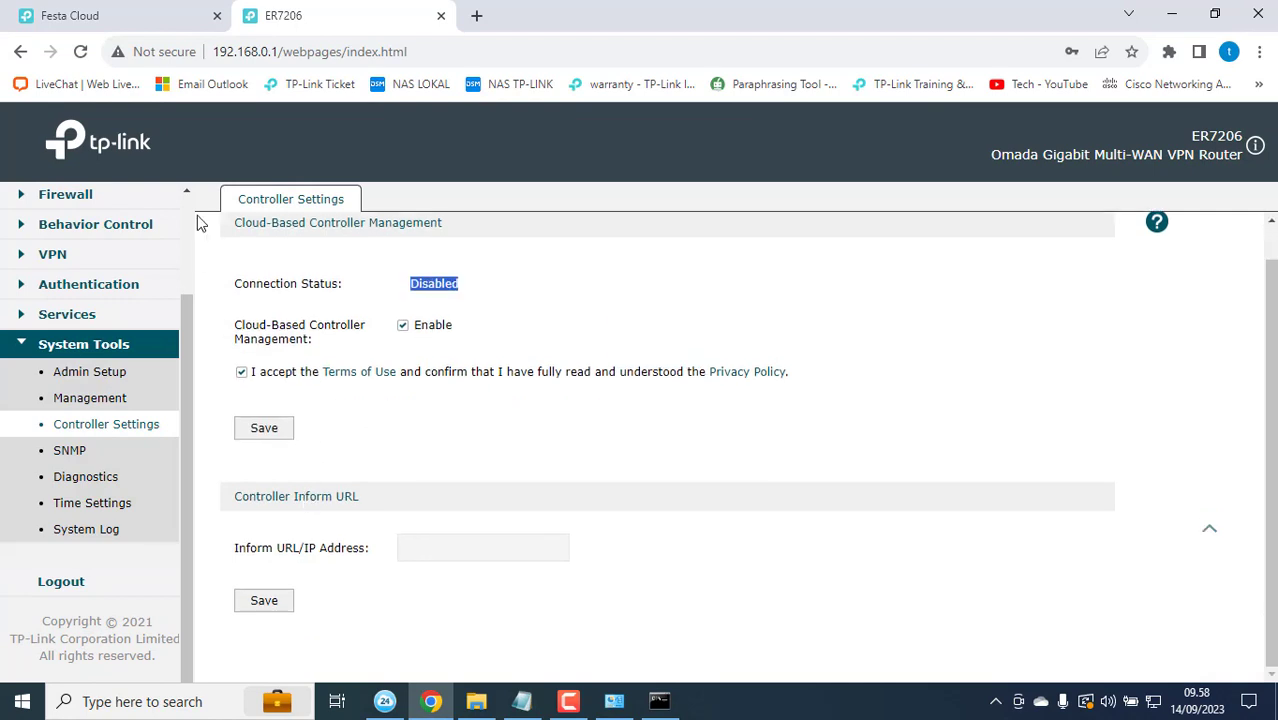
click(80, 52)
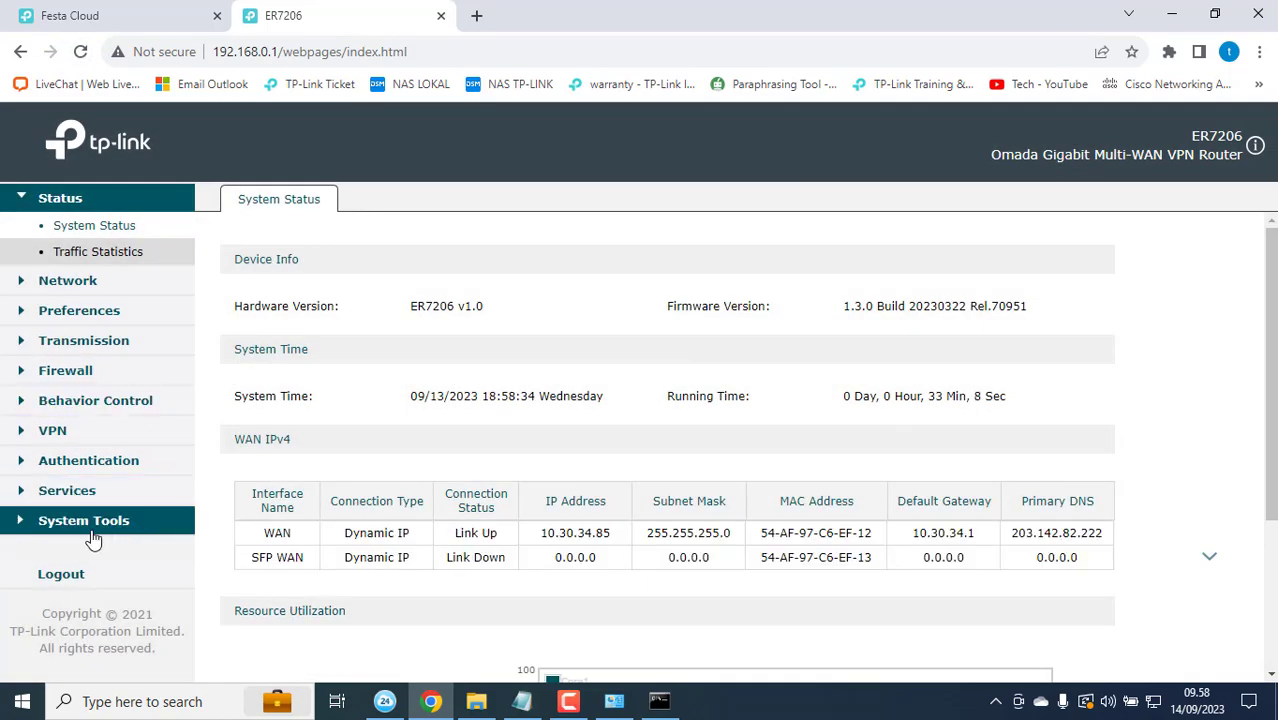
click(90, 532)
click(113, 549)
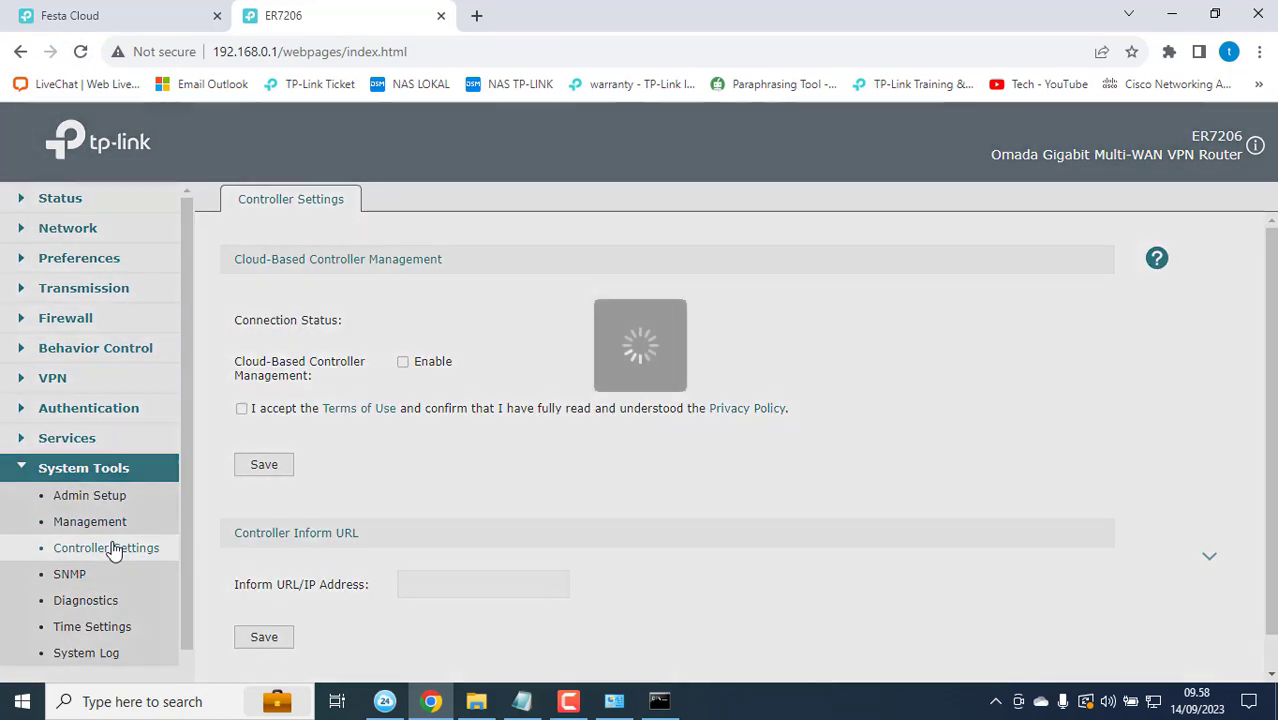
drag(420, 322, 468, 322)
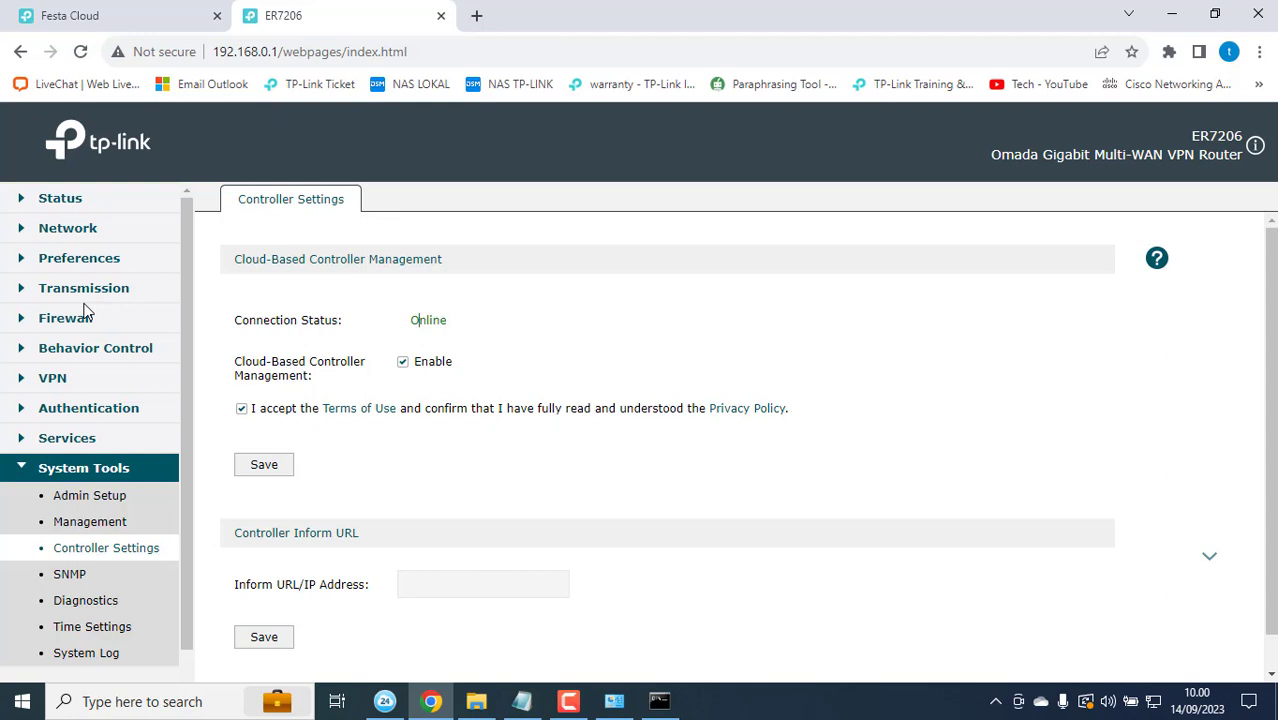
scroll(103, 408, down, 1)
scroll(103, 408, up, 1)
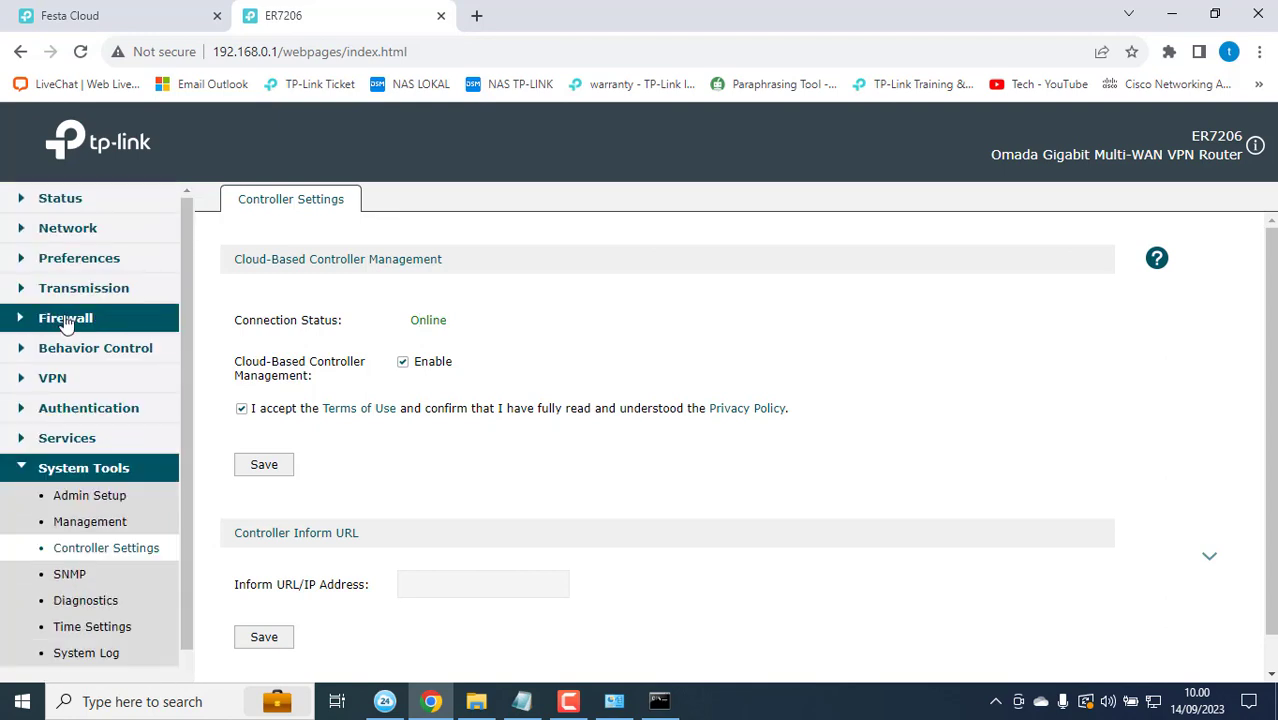
Step: Open LAN > DHCP Client List and copy TL-SG2428P's address 192.168.0.102
click(18, 231)
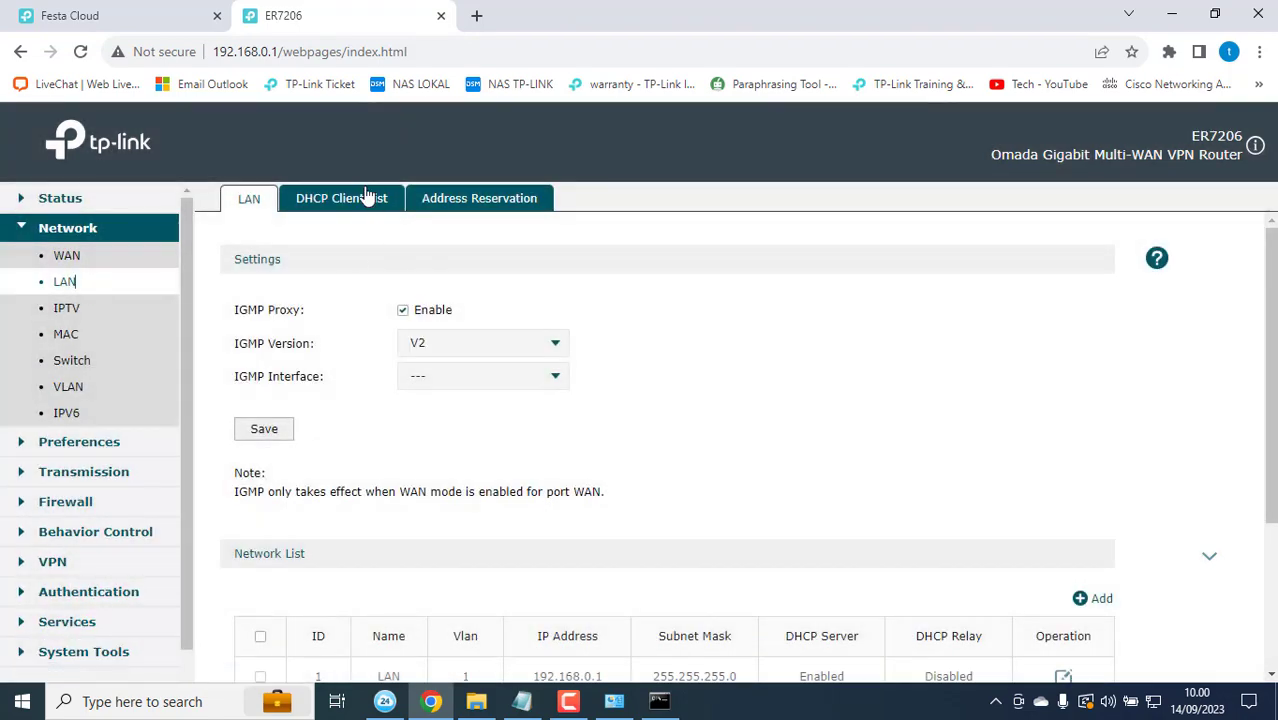
click(365, 199)
scroll(676, 405, down, 1)
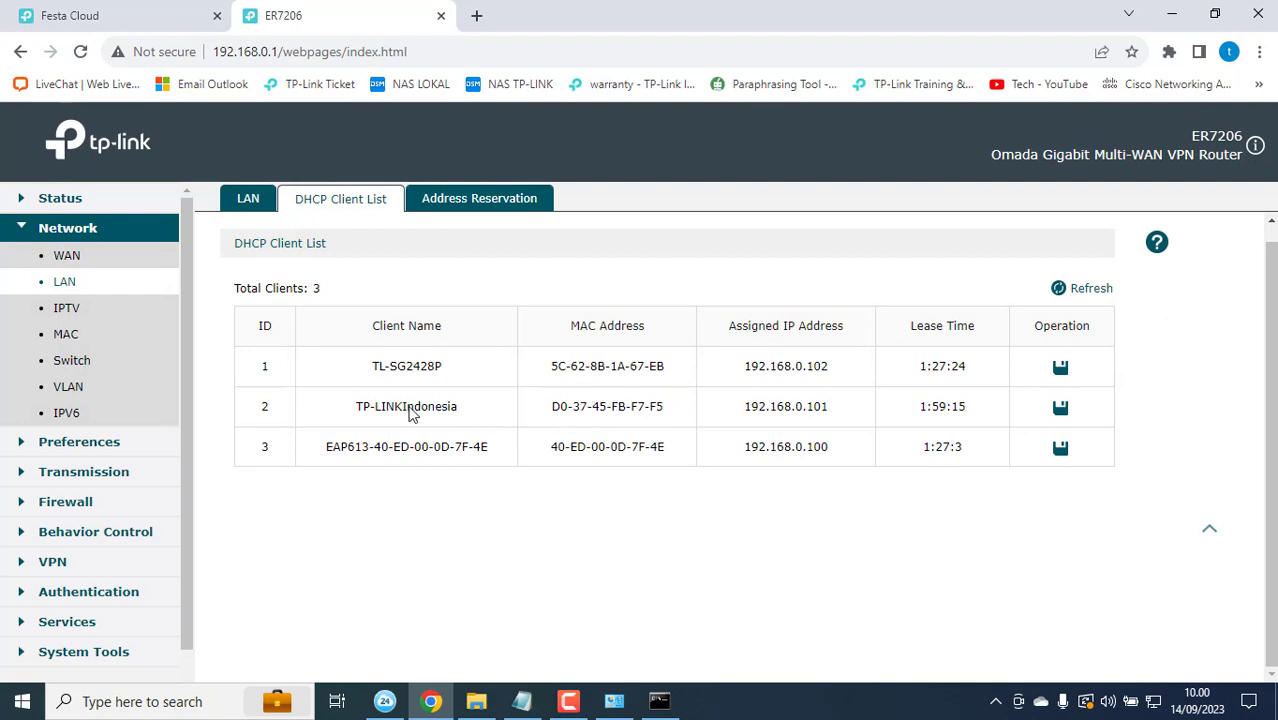
drag(362, 408, 514, 413)
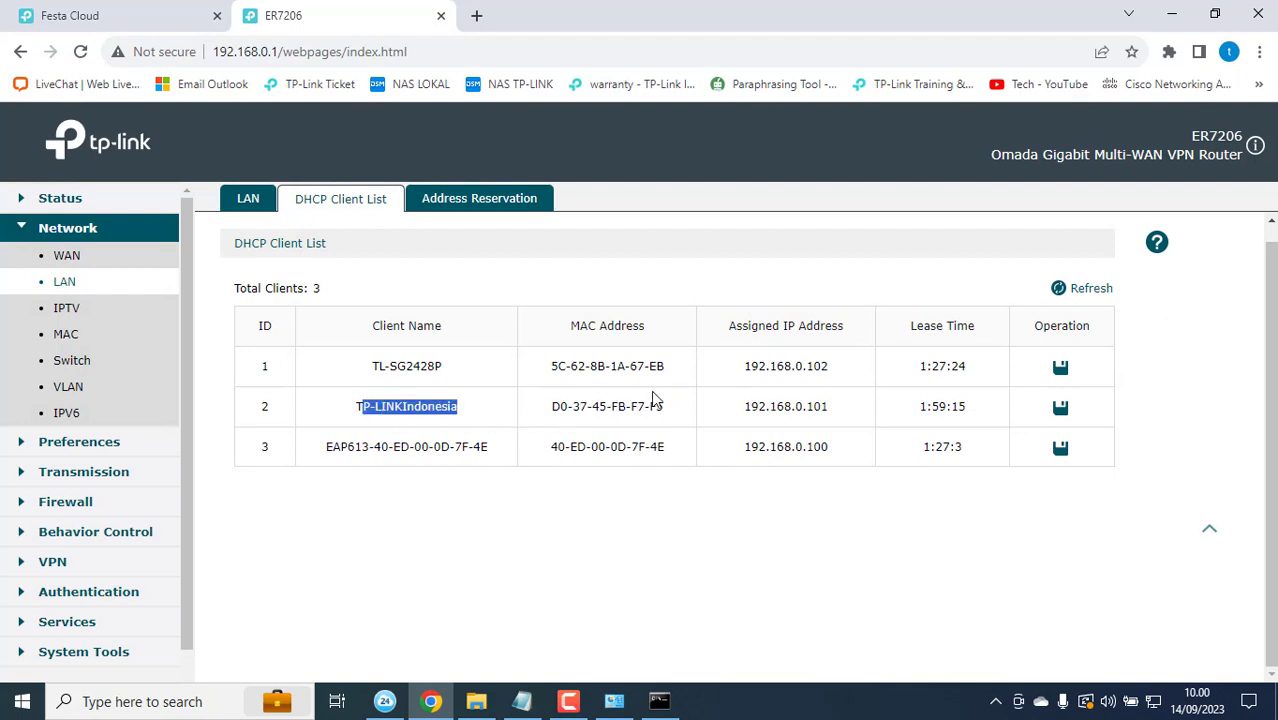
drag(378, 370, 455, 385)
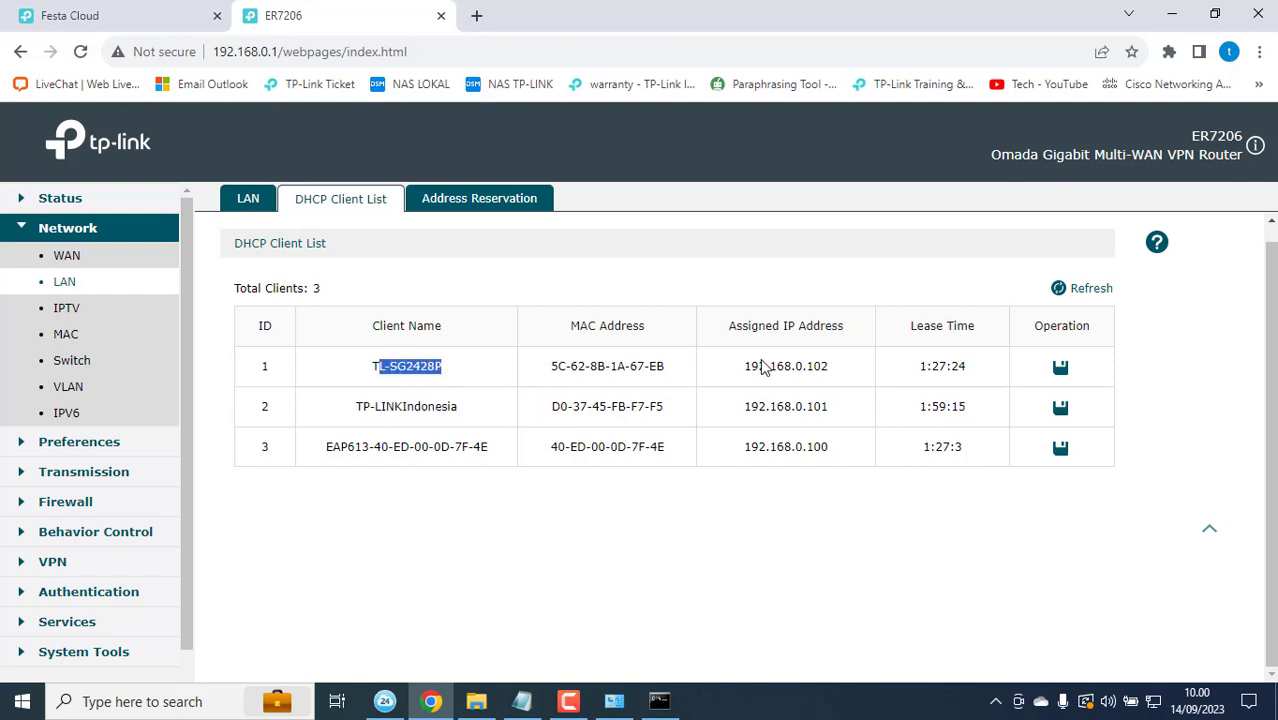
drag(742, 368, 837, 375)
key(ctrl+c)
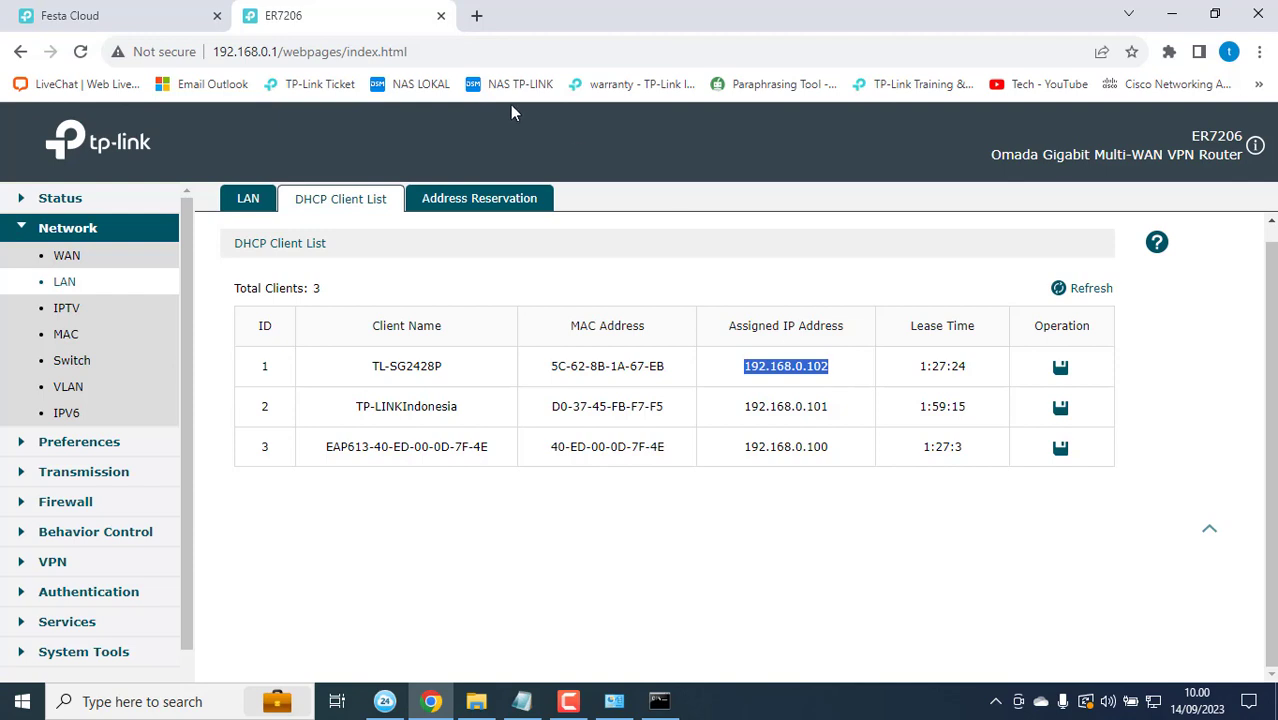
Step: Open 192.168.0.102 in a new tab and log in to the switch as admin
click(478, 17)
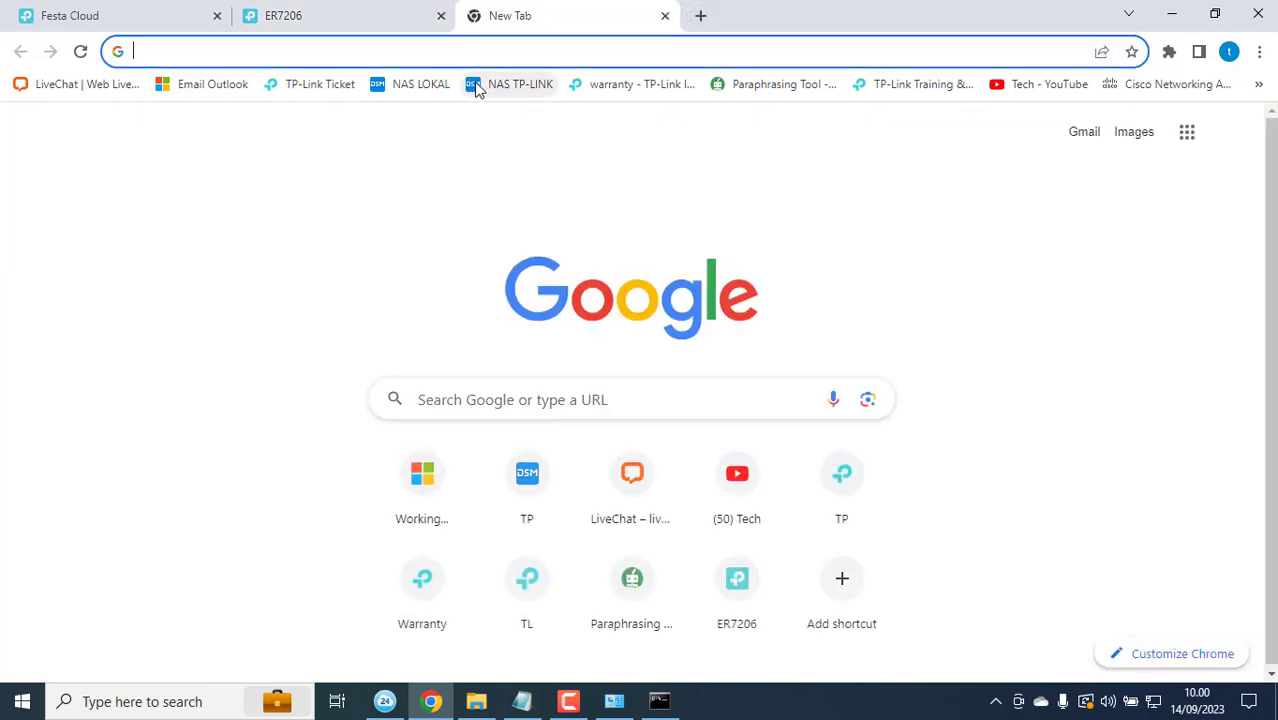
key(ctrl+v)
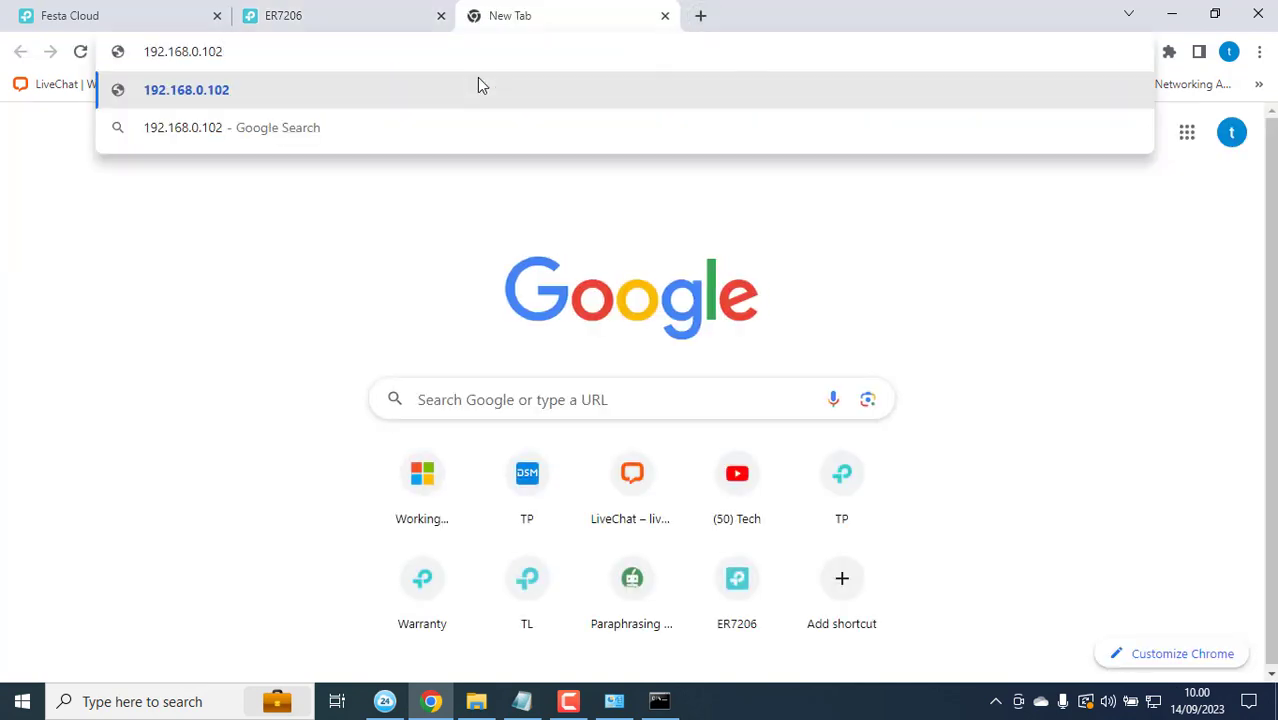
key(Return)
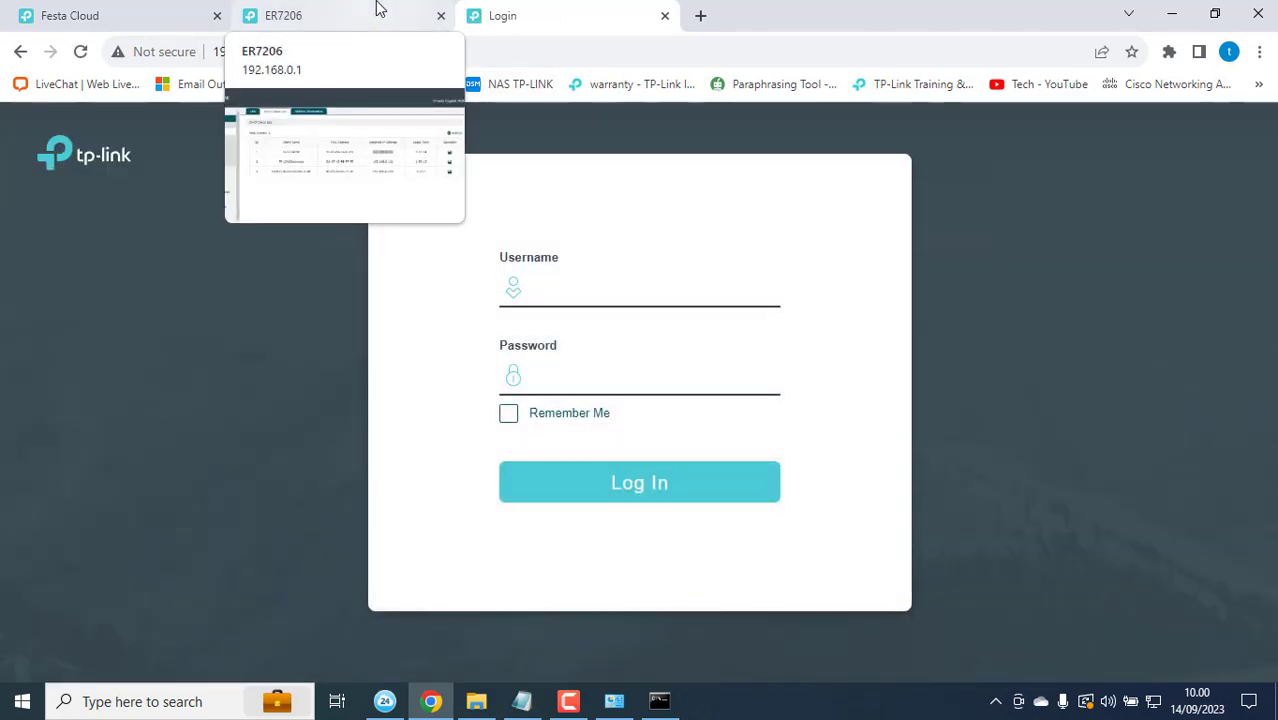
click(576, 277)
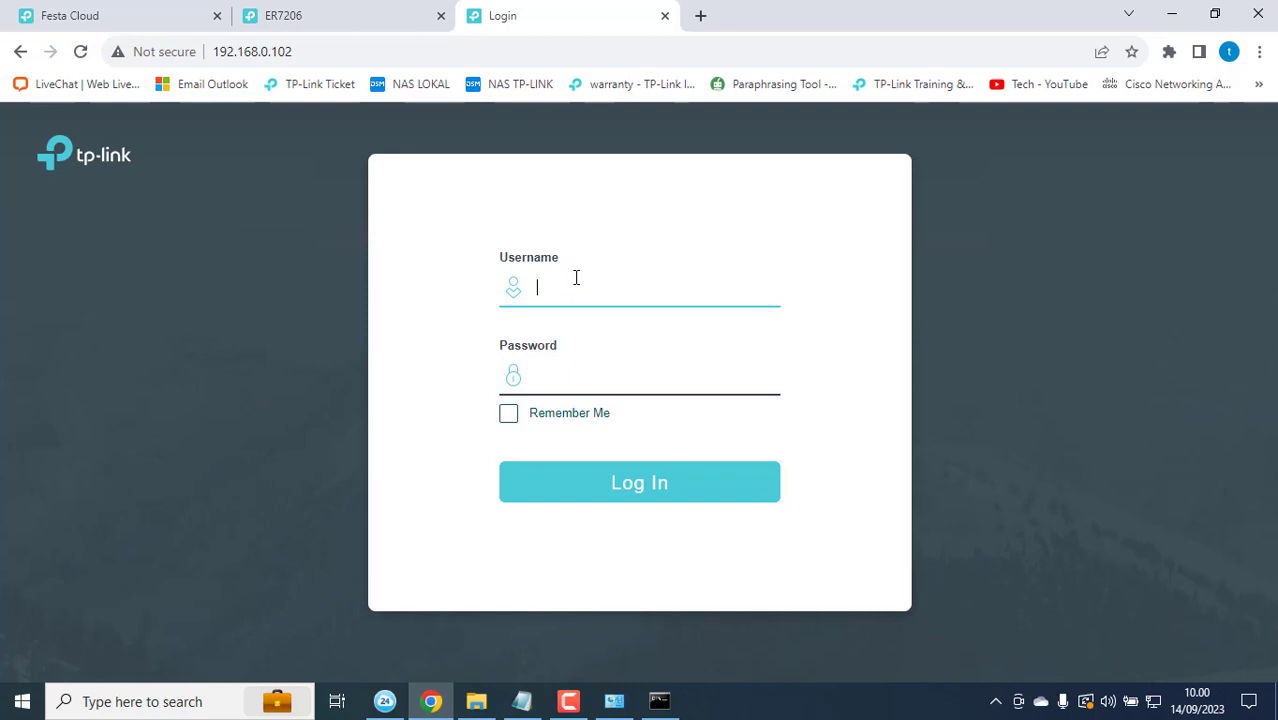
text(admin)
key(Tab)
text(a)
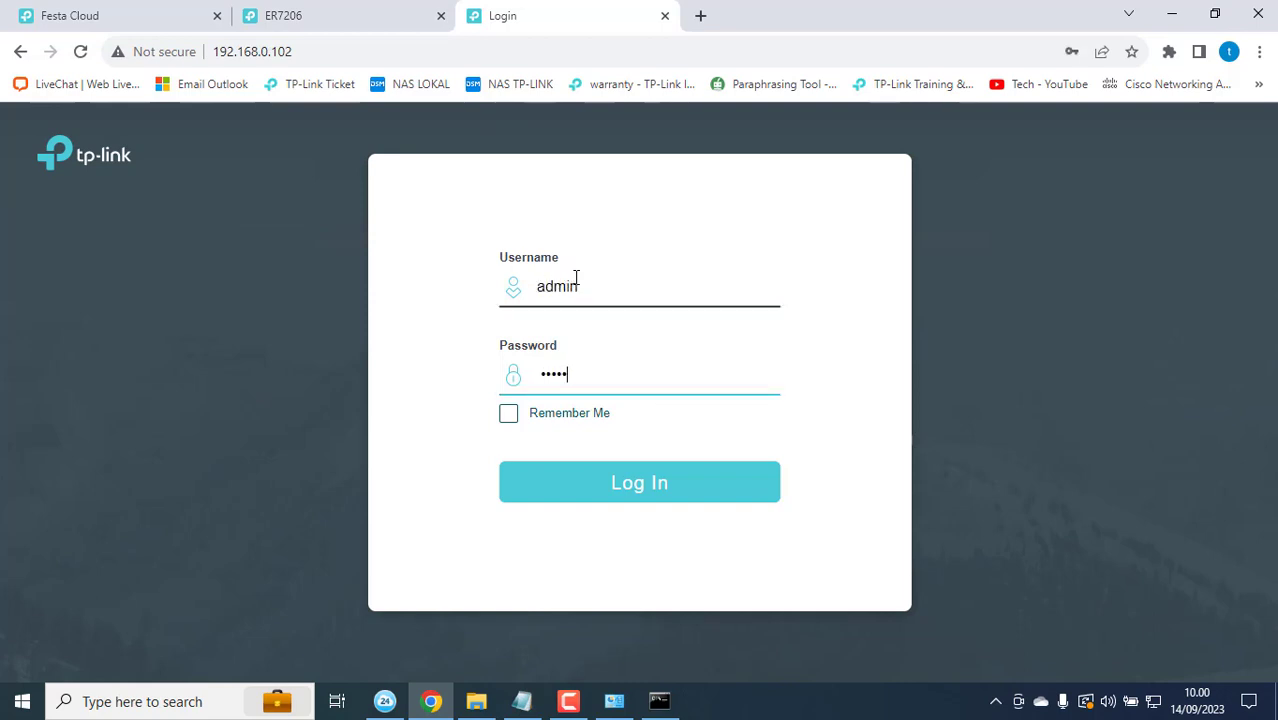
key(Return)
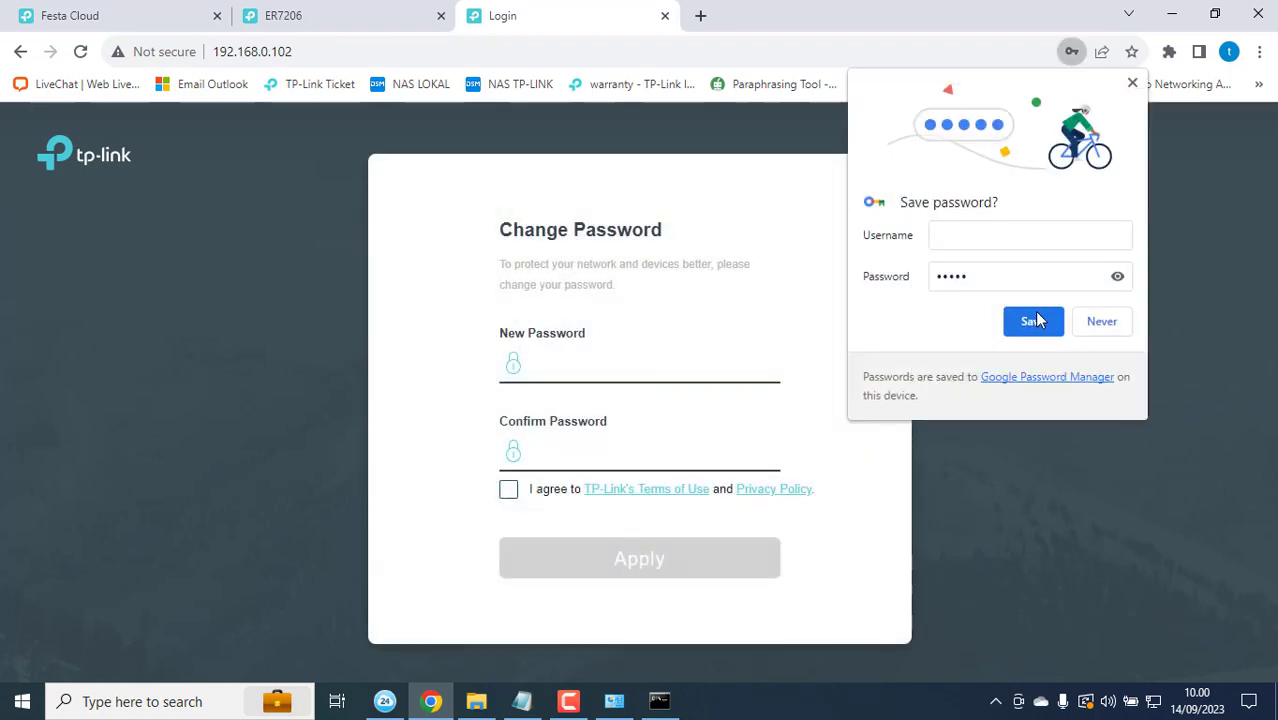
click(1099, 321)
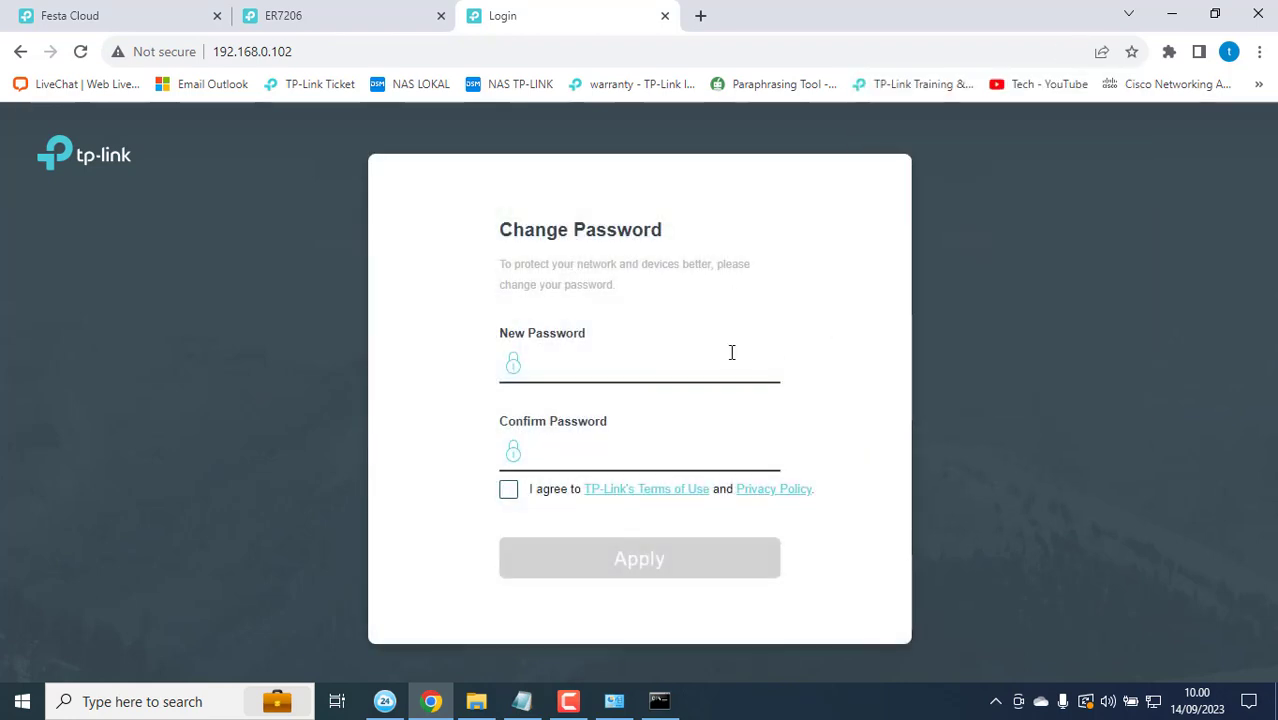
Step: Enter and confirm a new switch password, accept TP-Link's Terms of Use, and apply
click(731, 352)
text(admin)
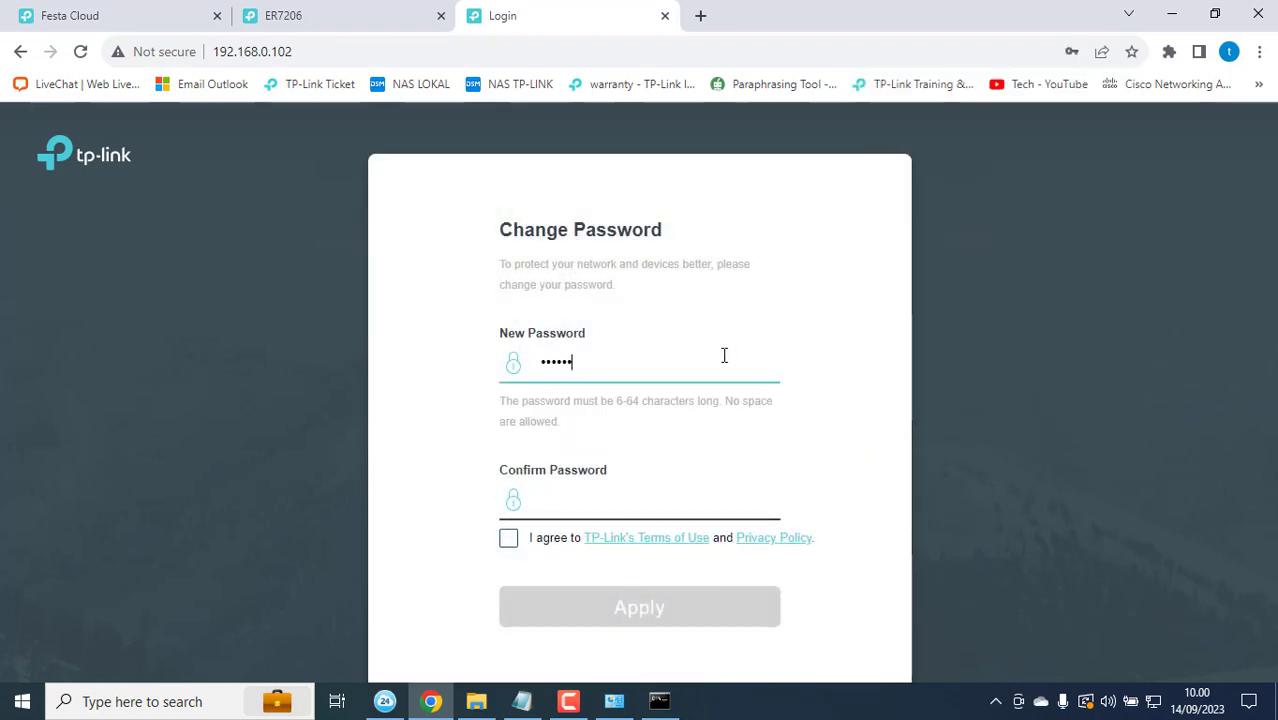
key(BackSpace)
text(admin)
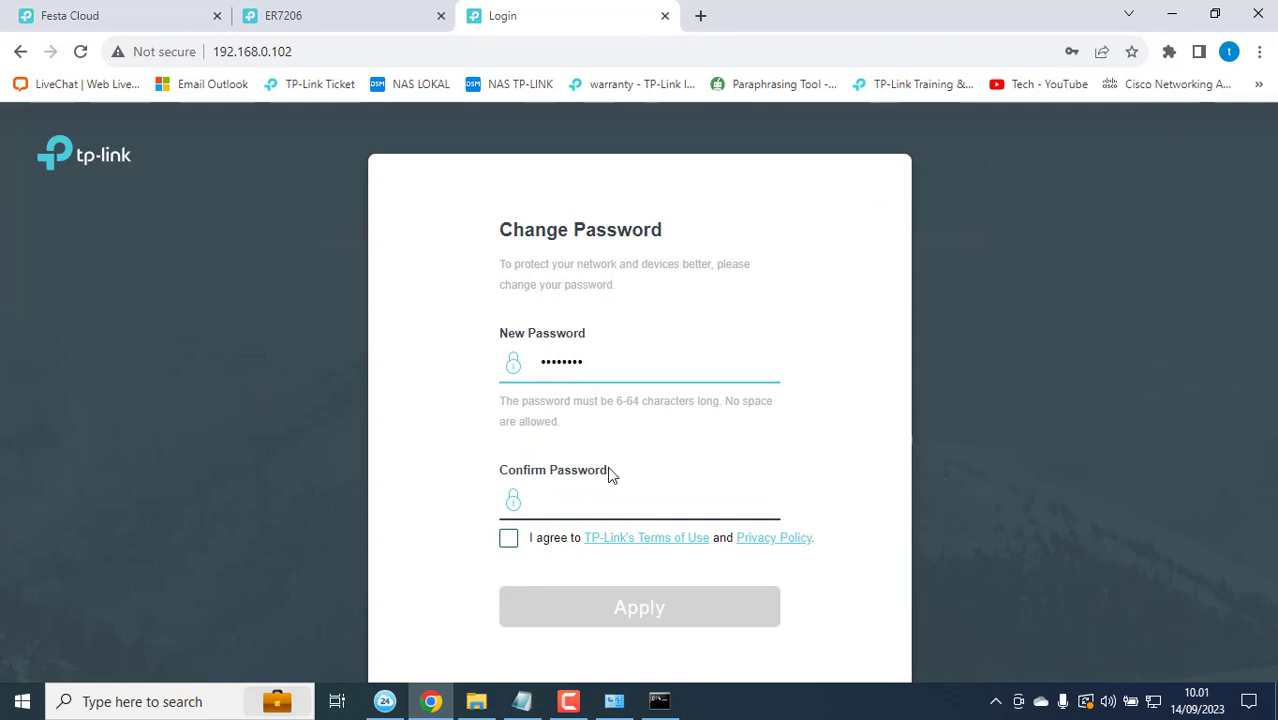
click(596, 496)
text(a)
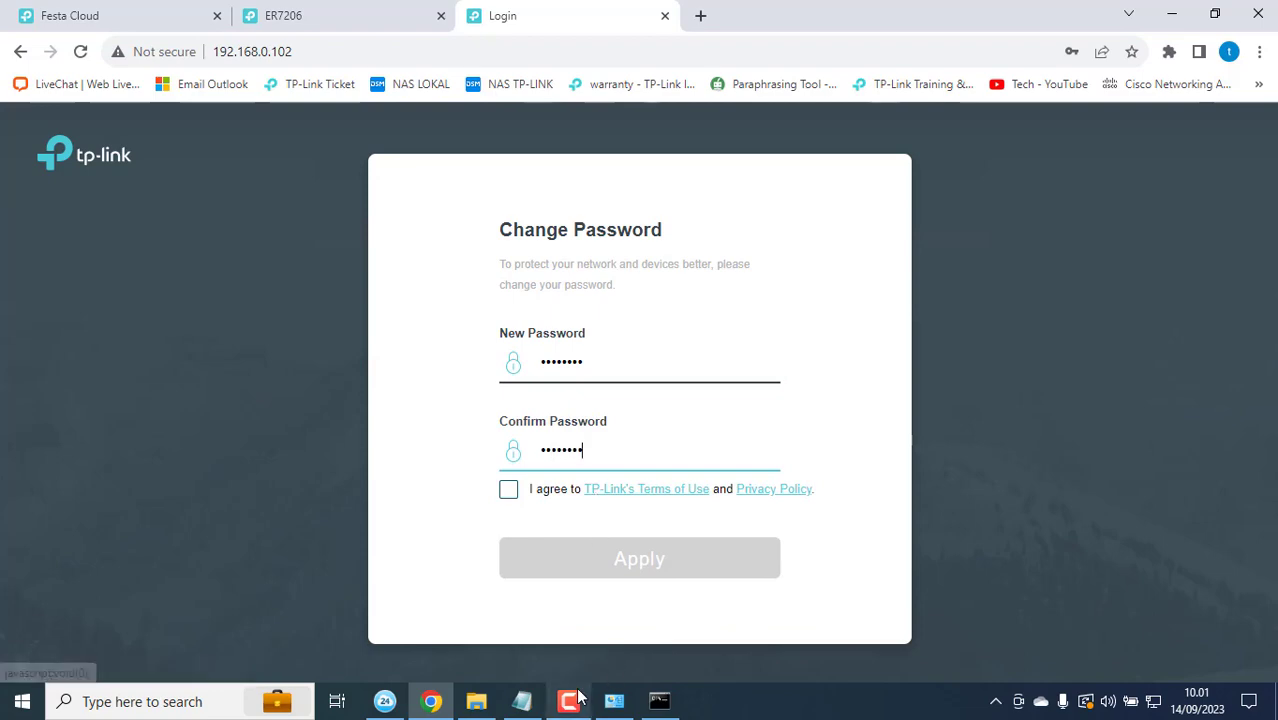
mouse_move(568, 700)
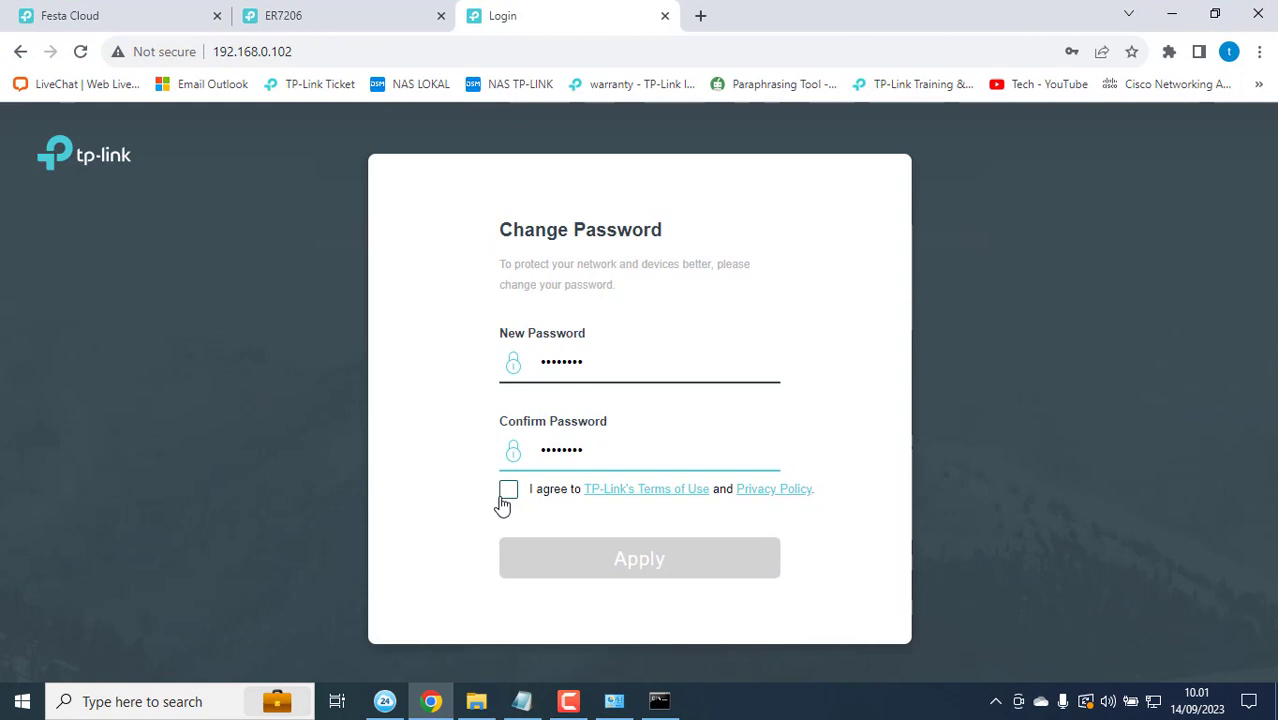
click(505, 494)
click(507, 492)
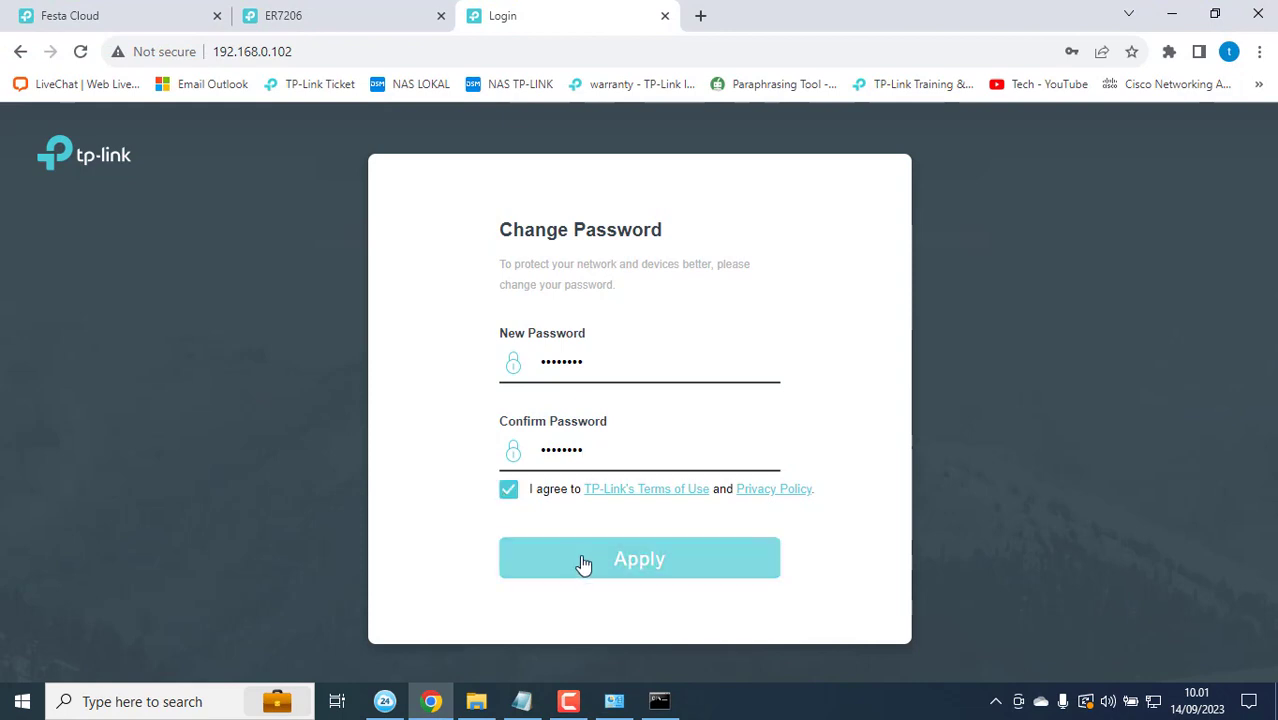
click(585, 565)
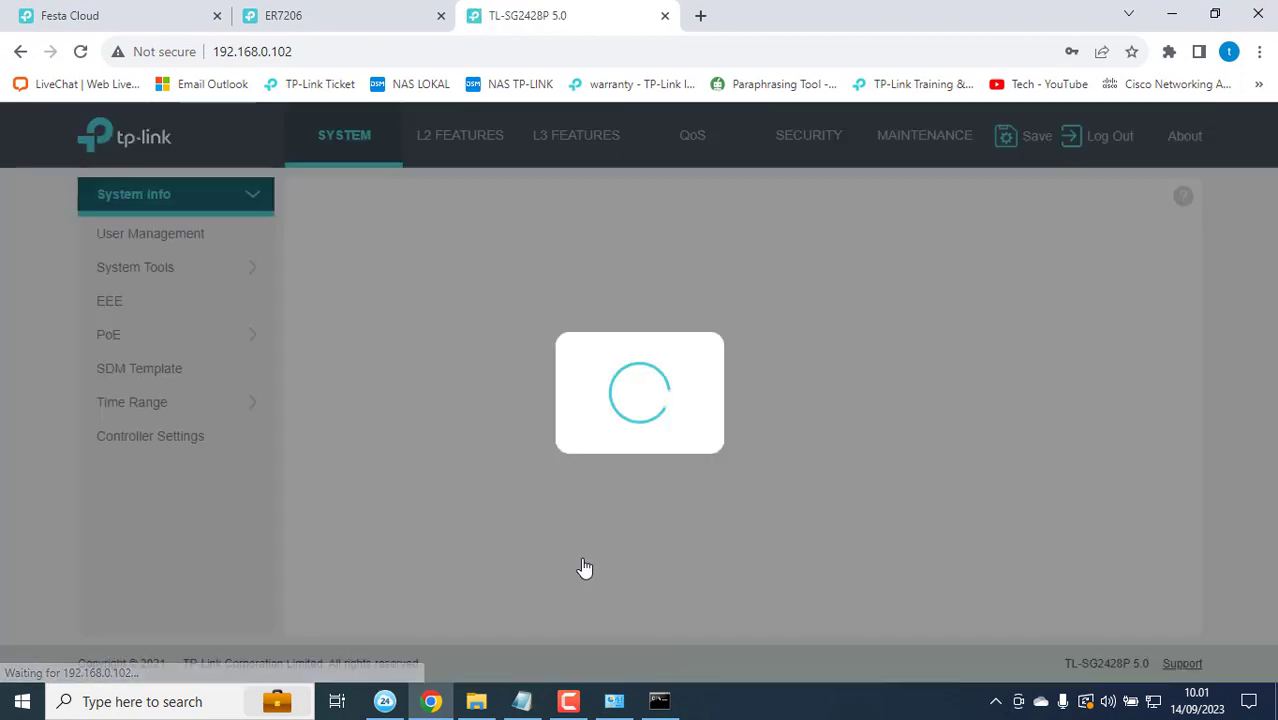
Step: Enable Cloud-Based Controller Management in the switch's Controller Settings and apply
scroll(316, 345, down, 3)
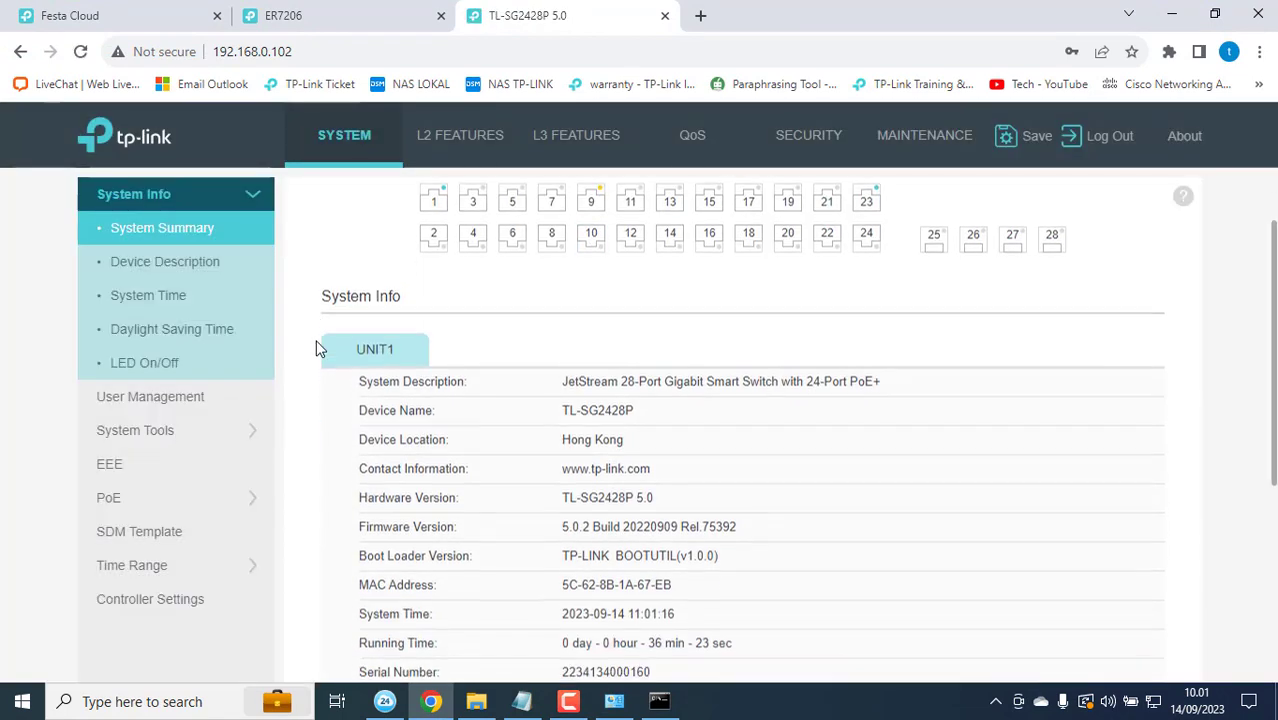
click(195, 613)
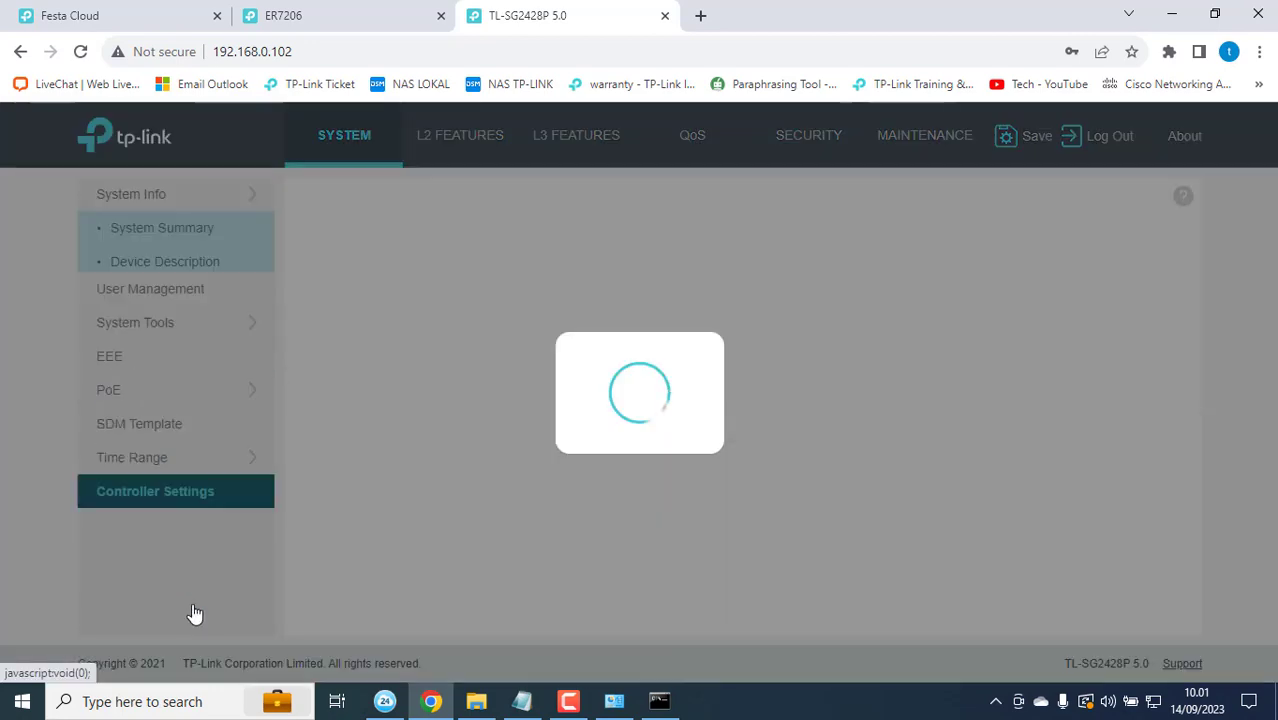
double_click(477, 252)
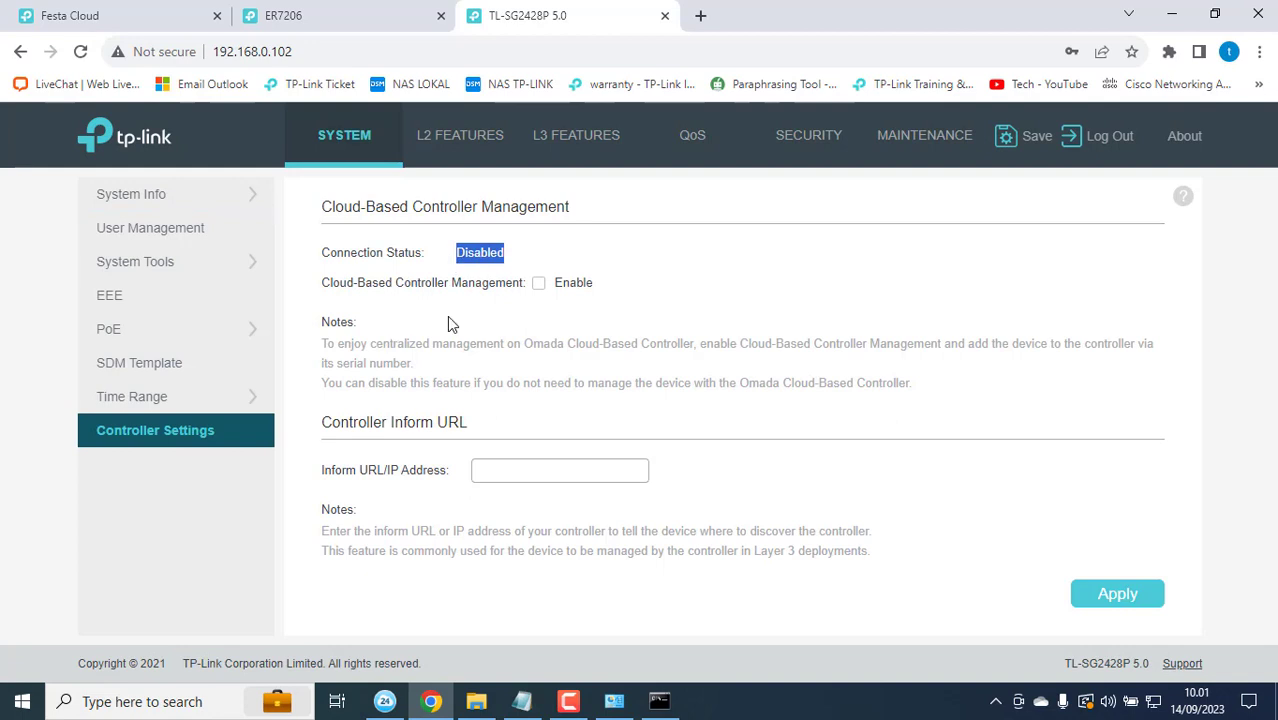
click(538, 283)
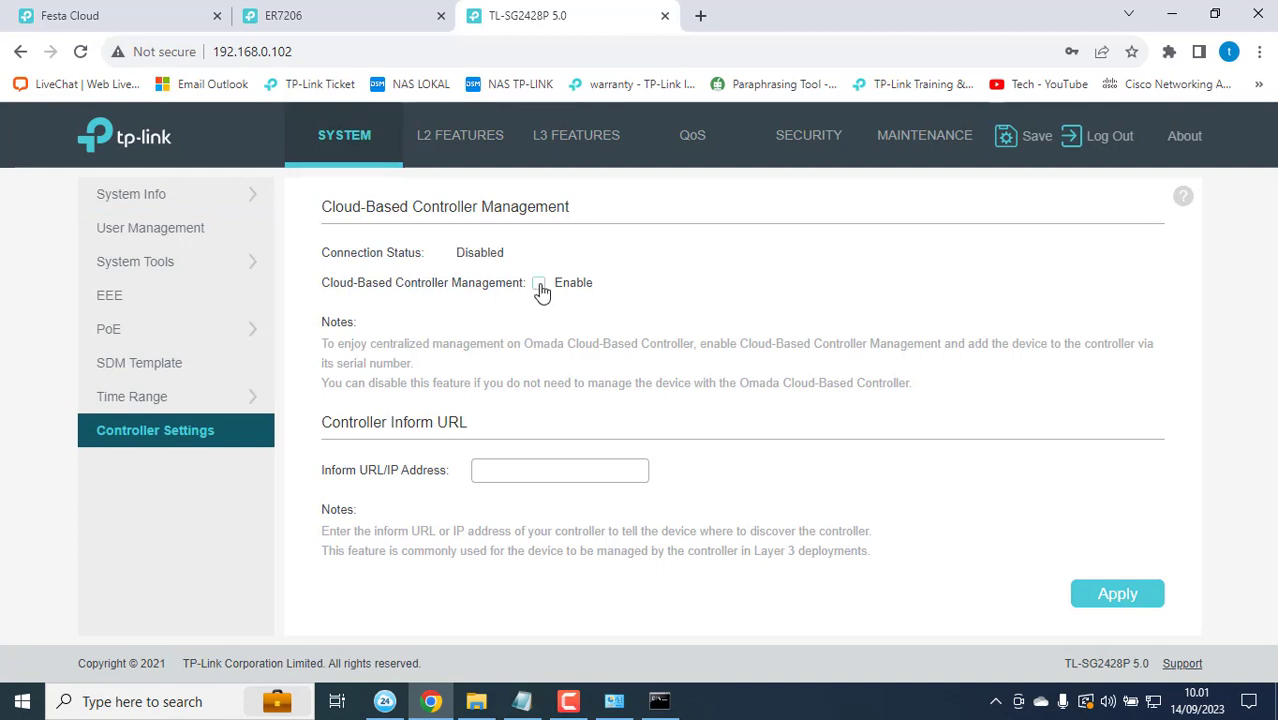
click(1130, 604)
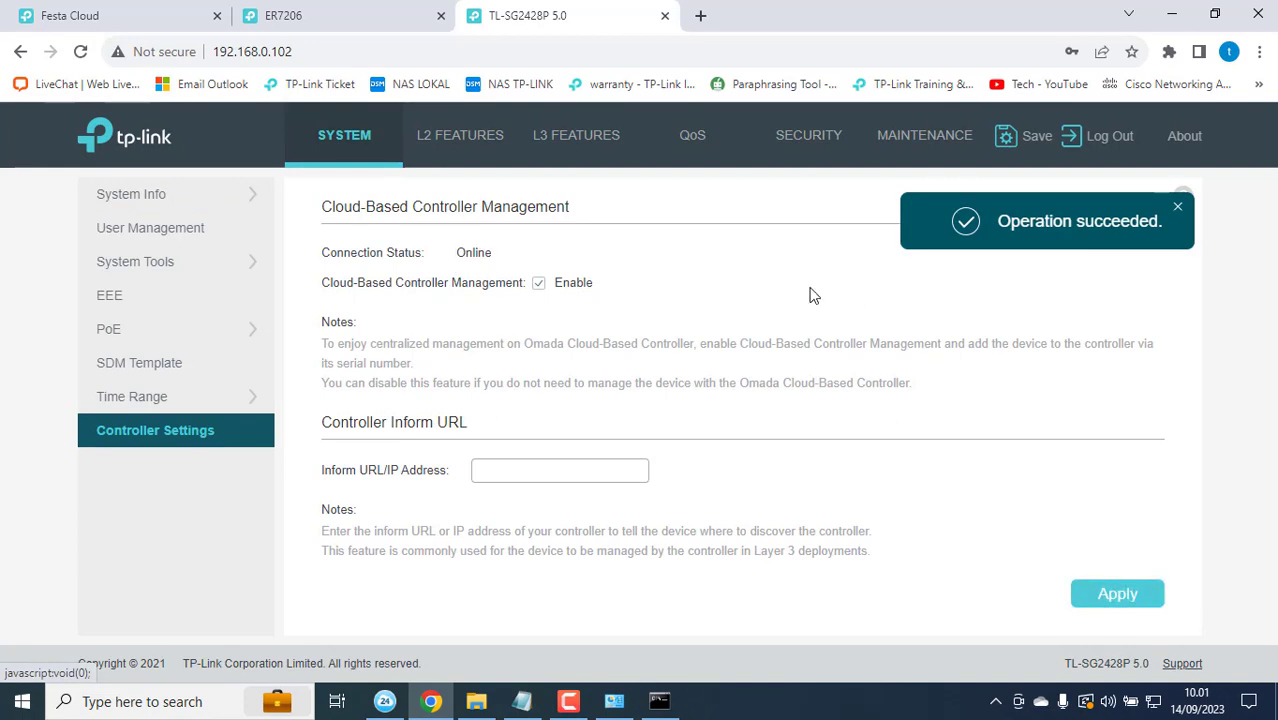
Step: Reload and reopen Controller Settings to confirm the switch's connection status is Online
drag(450, 252, 499, 265)
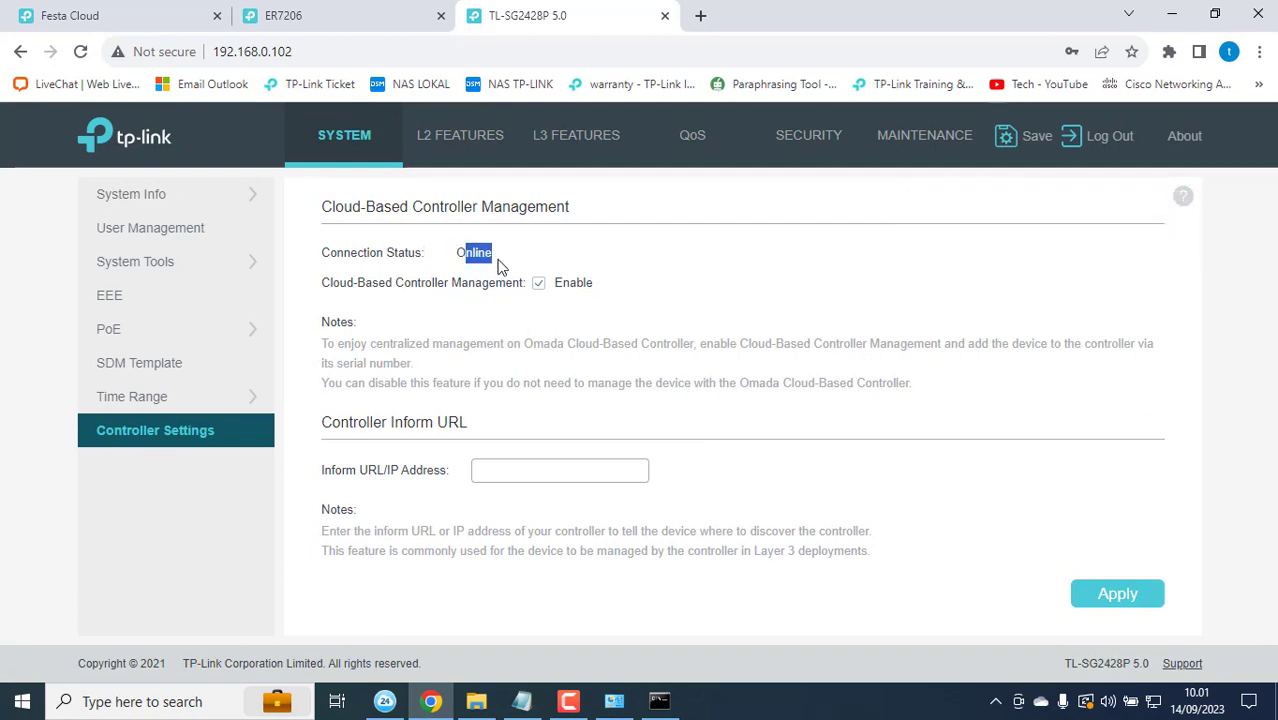
click(79, 52)
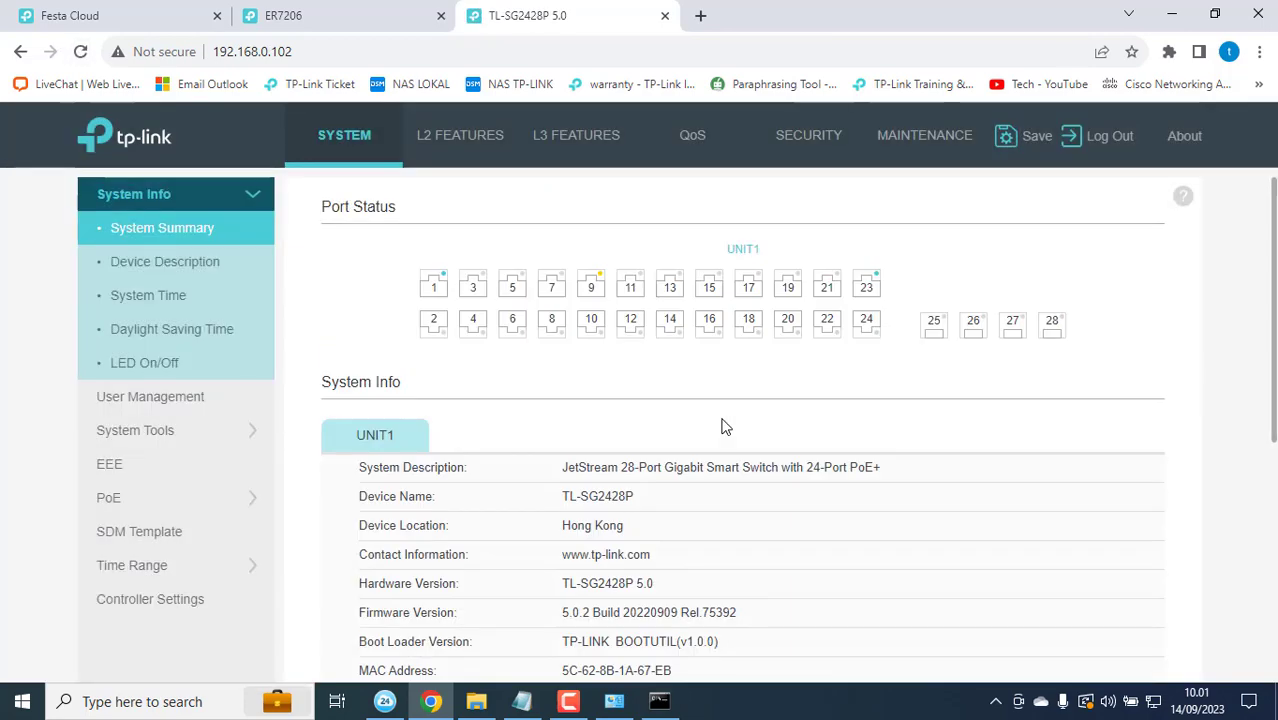
click(135, 600)
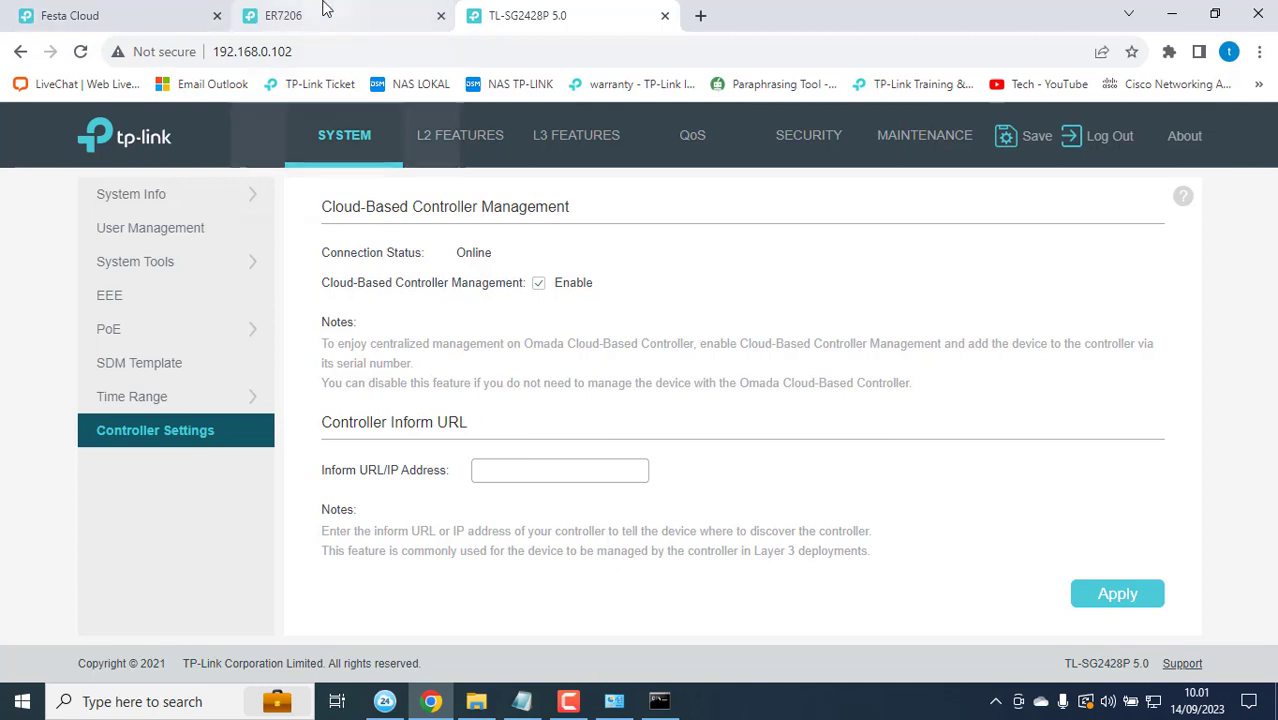
mouse_move(325, 8)
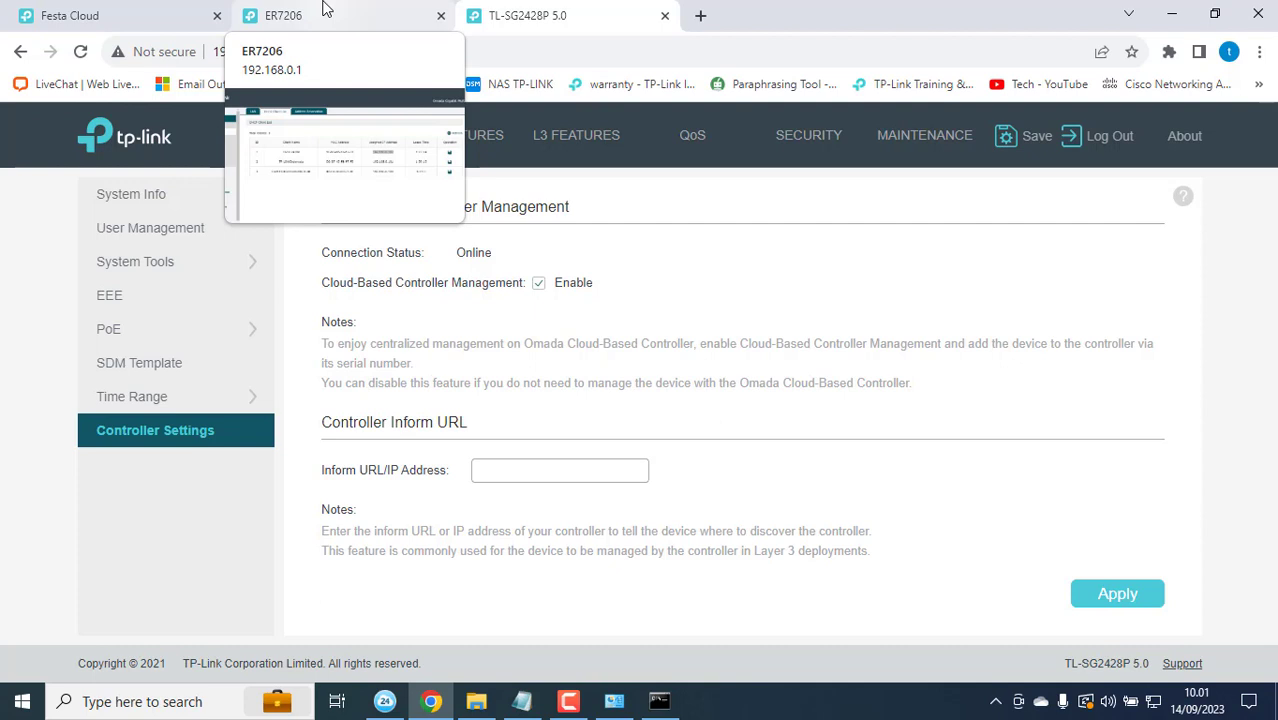
Step: Find the EAP613's address 192.168.0.100 in the router's DHCP Client List
click(325, 10)
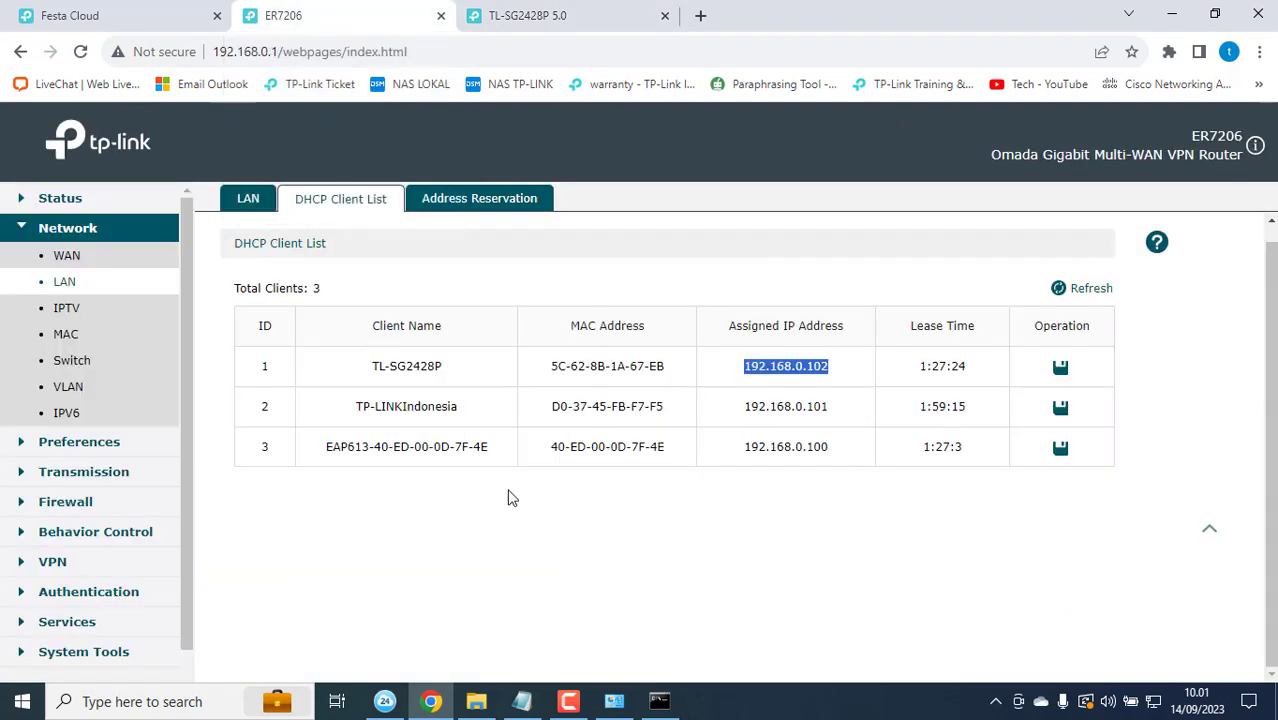
drag(333, 446, 413, 446)
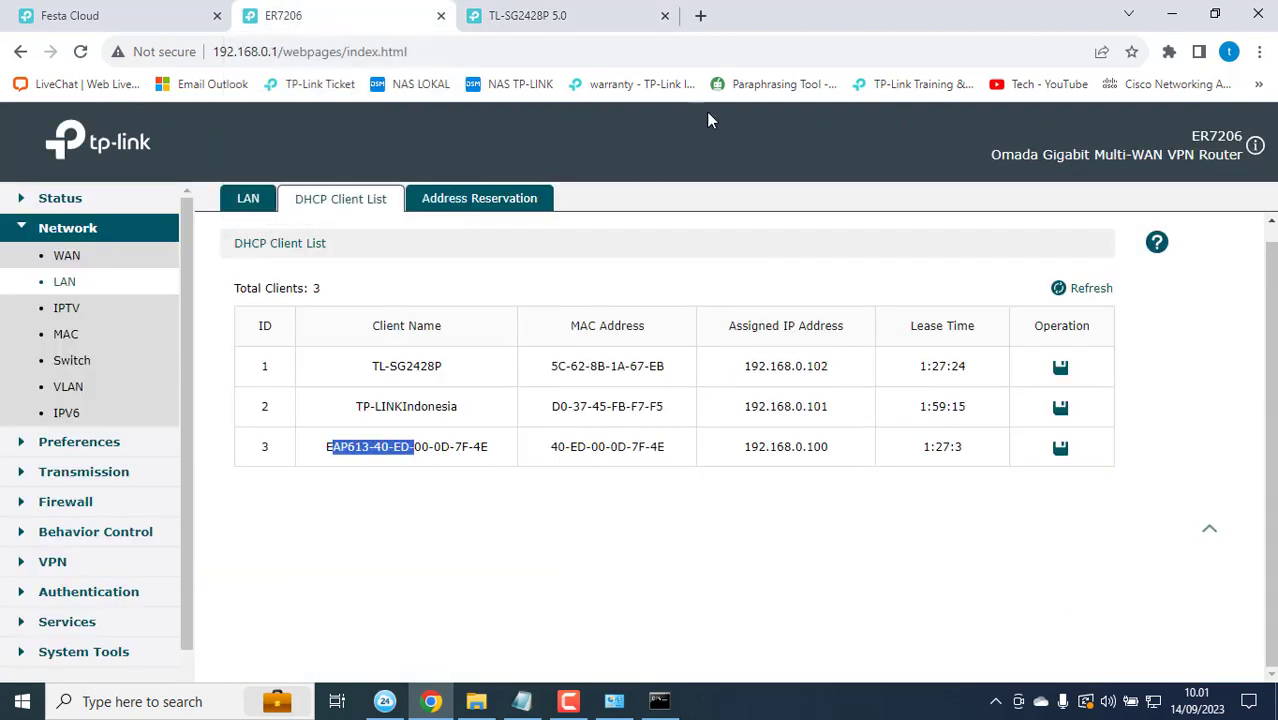
double_click(799, 450)
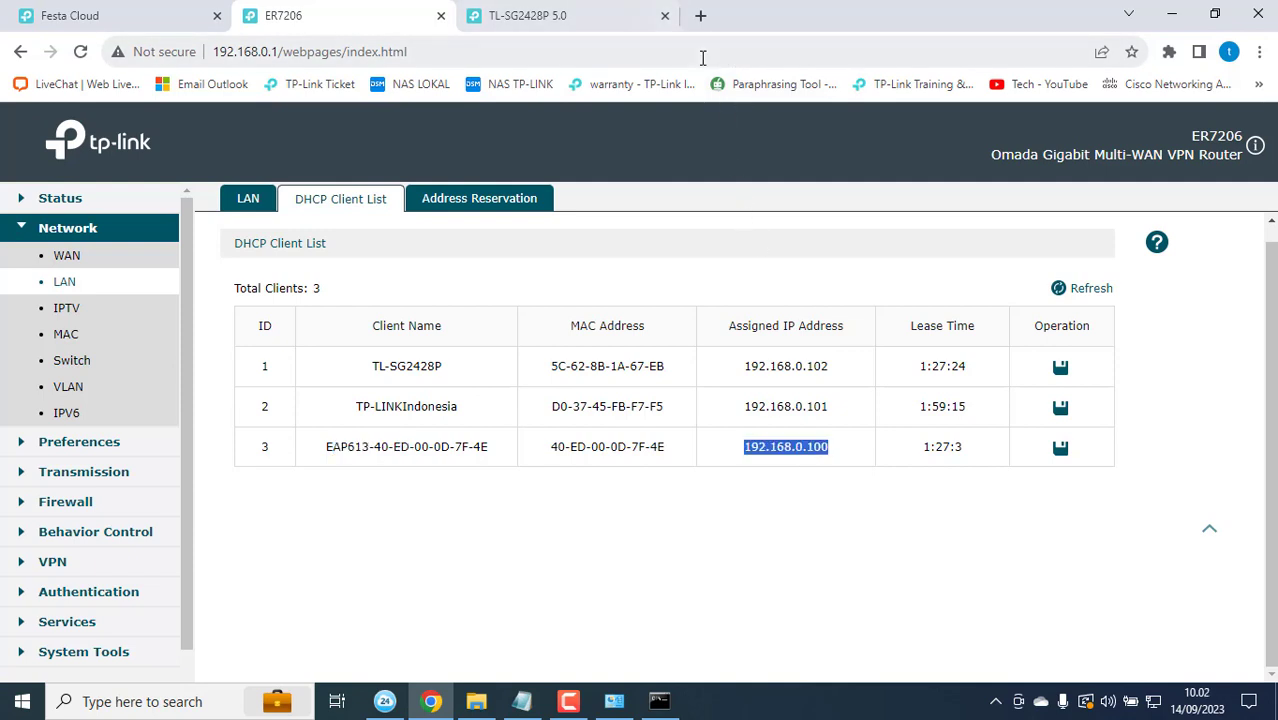
Step: Open the EAP613 login page at 192.168.0.100 in a new browser tab
click(700, 15)
text(va)
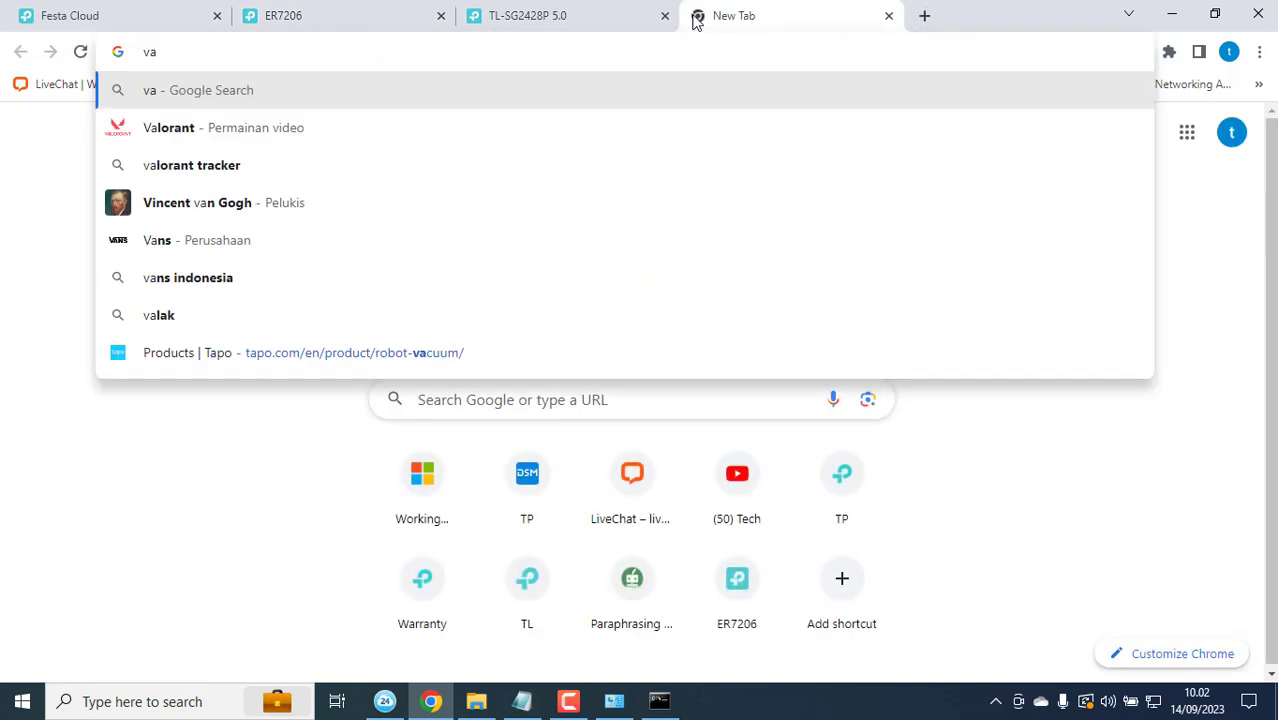
key(BackSpace)
key(BackSpace)
text(av)
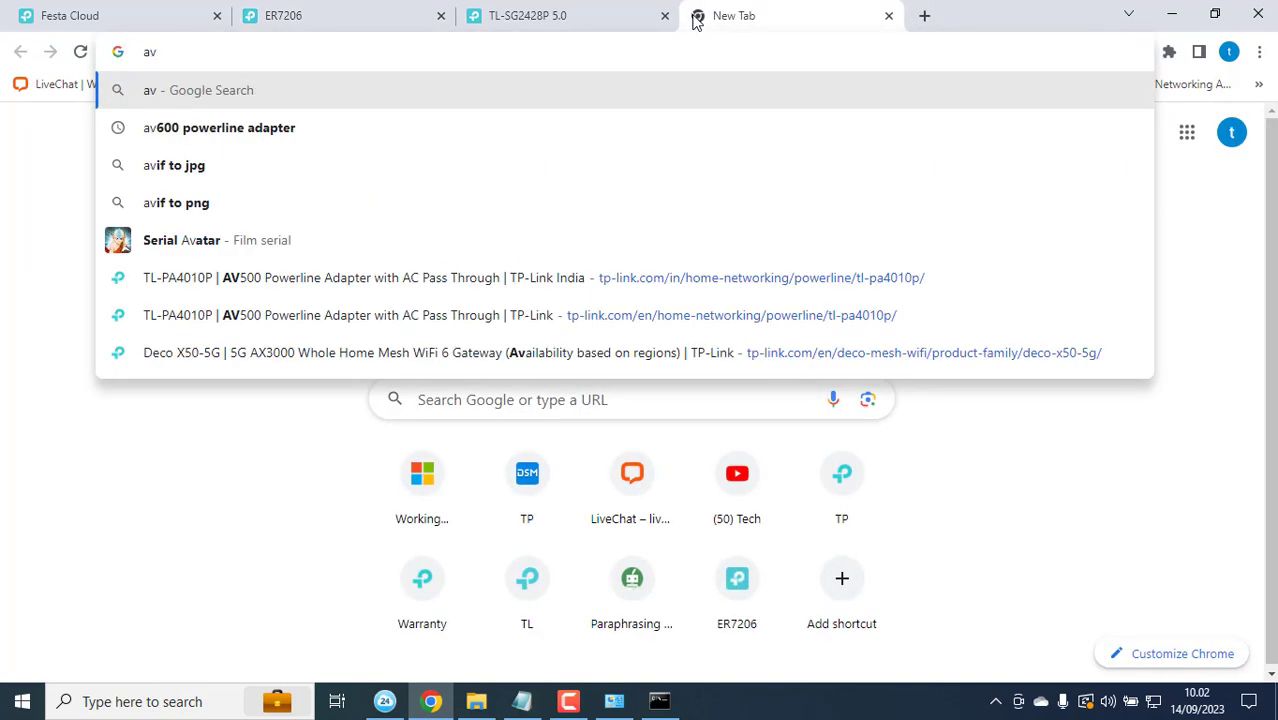
key(BackSpace)
key(BackSpace)
text(192.168.0.100)
key(Return)
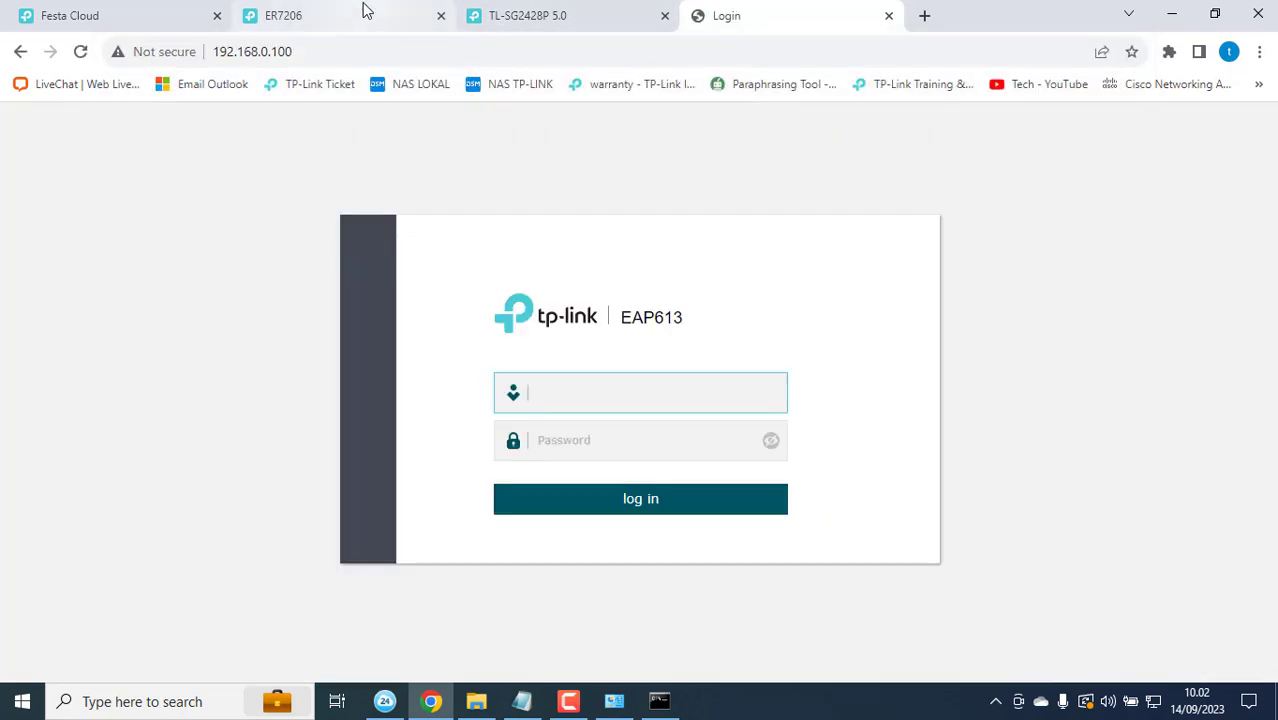
Step: Move the three device tabs into their own maximized browser window
drag(366, 10, 400, 10)
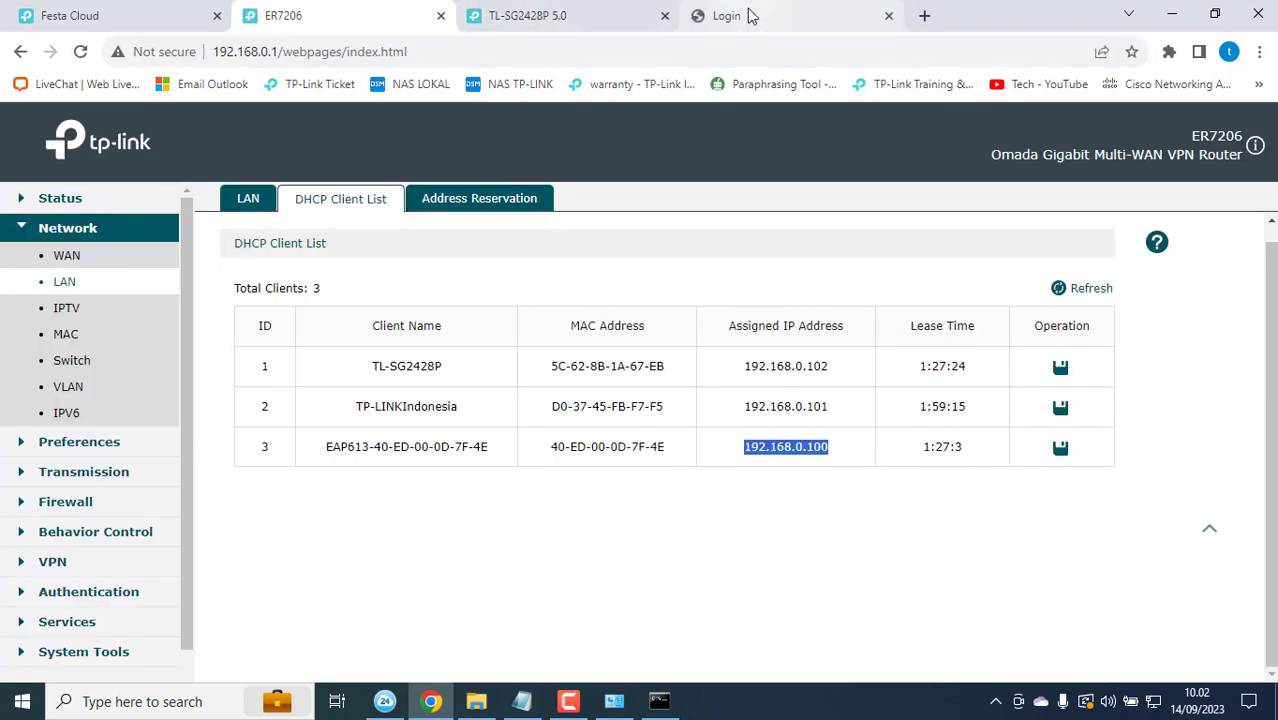
shift+click(752, 15)
drag(553, 20, 516, 190)
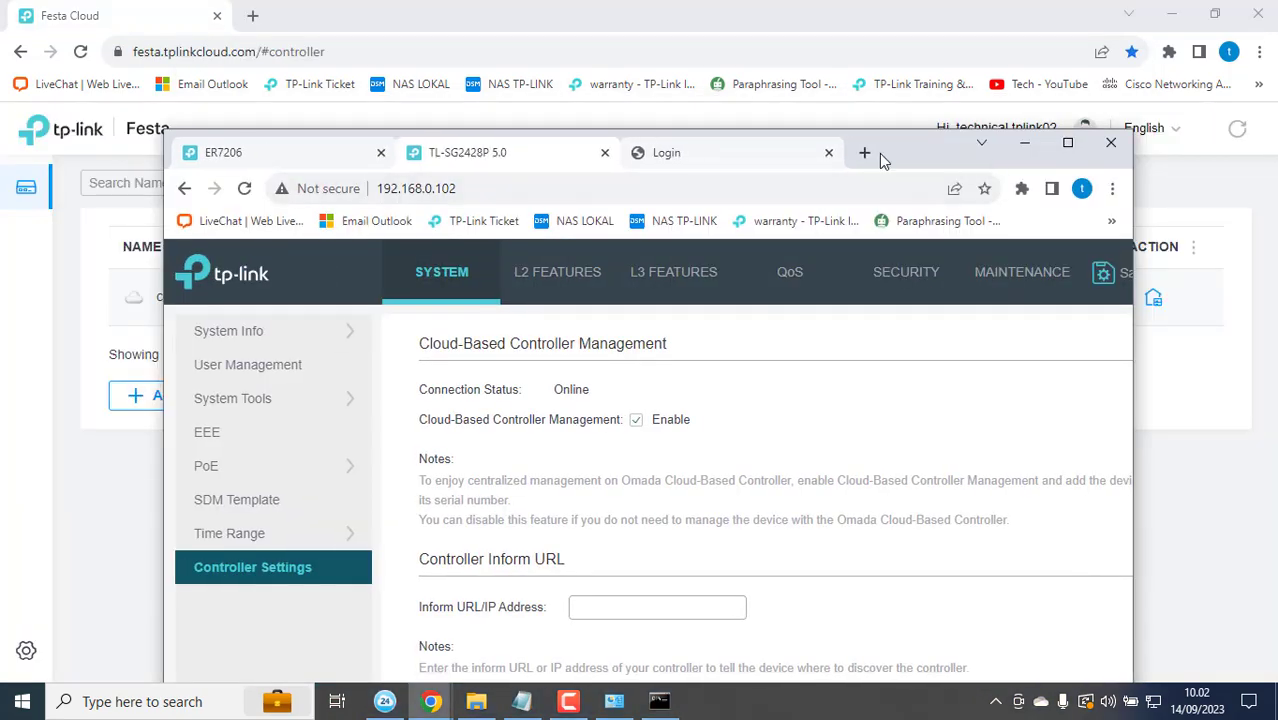
double_click(882, 160)
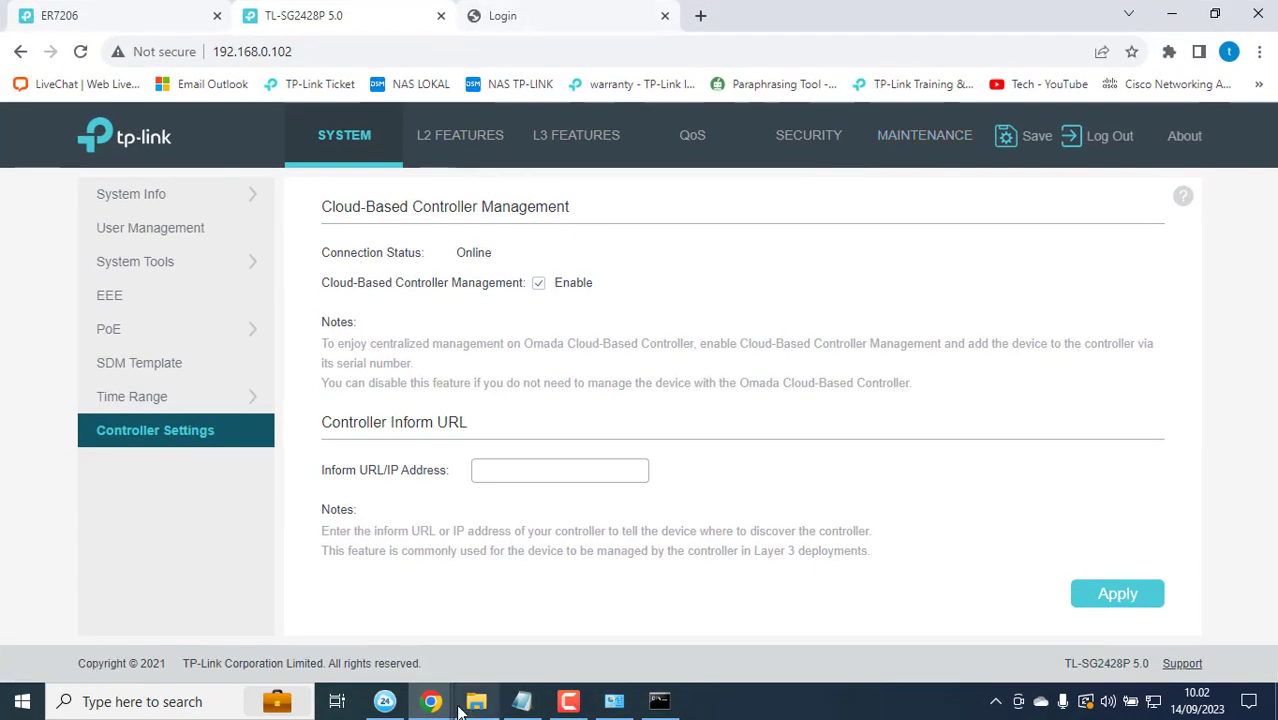
mouse_move(433, 702)
mouse_move(336, 615)
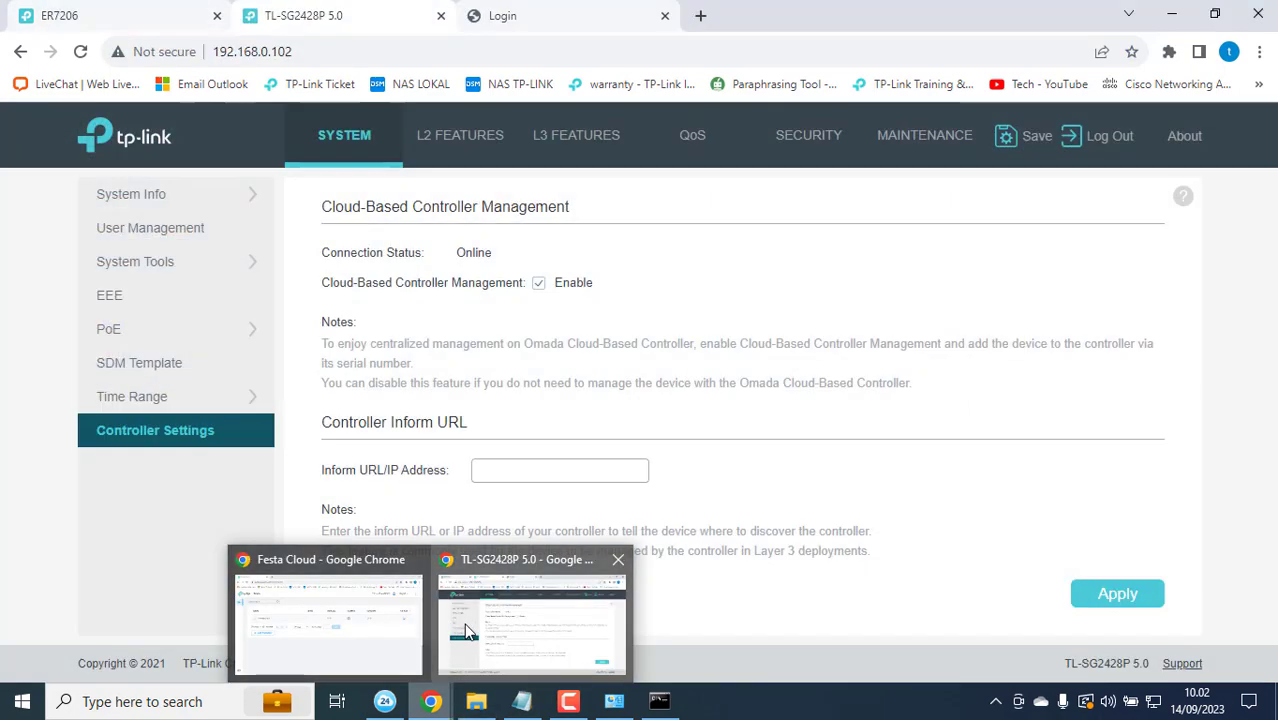
click(468, 632)
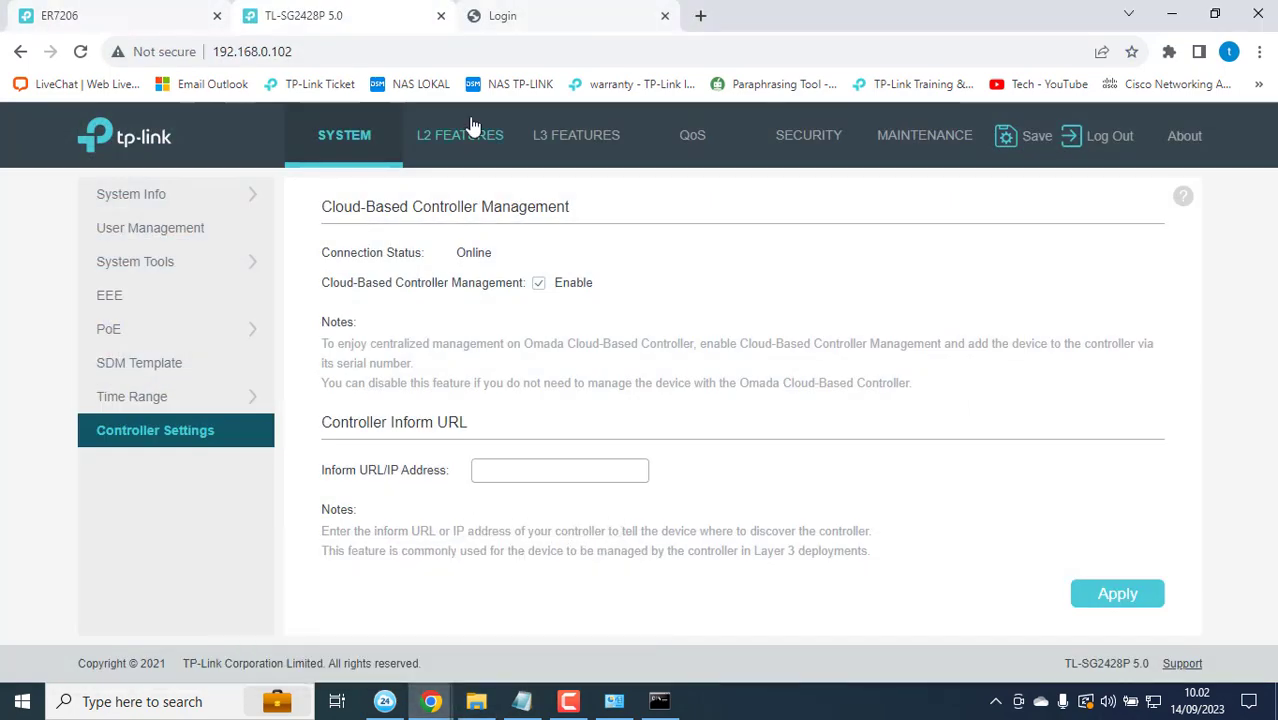
Step: Log in to the EAP613 with the default credentials, dismissing Chrome's password breach warning
click(636, 8)
text(admin)
key(Tab)
text(admin)
key(Return)
click(619, 386)
text(admin)
key(Tab)
text(admin)
click(587, 505)
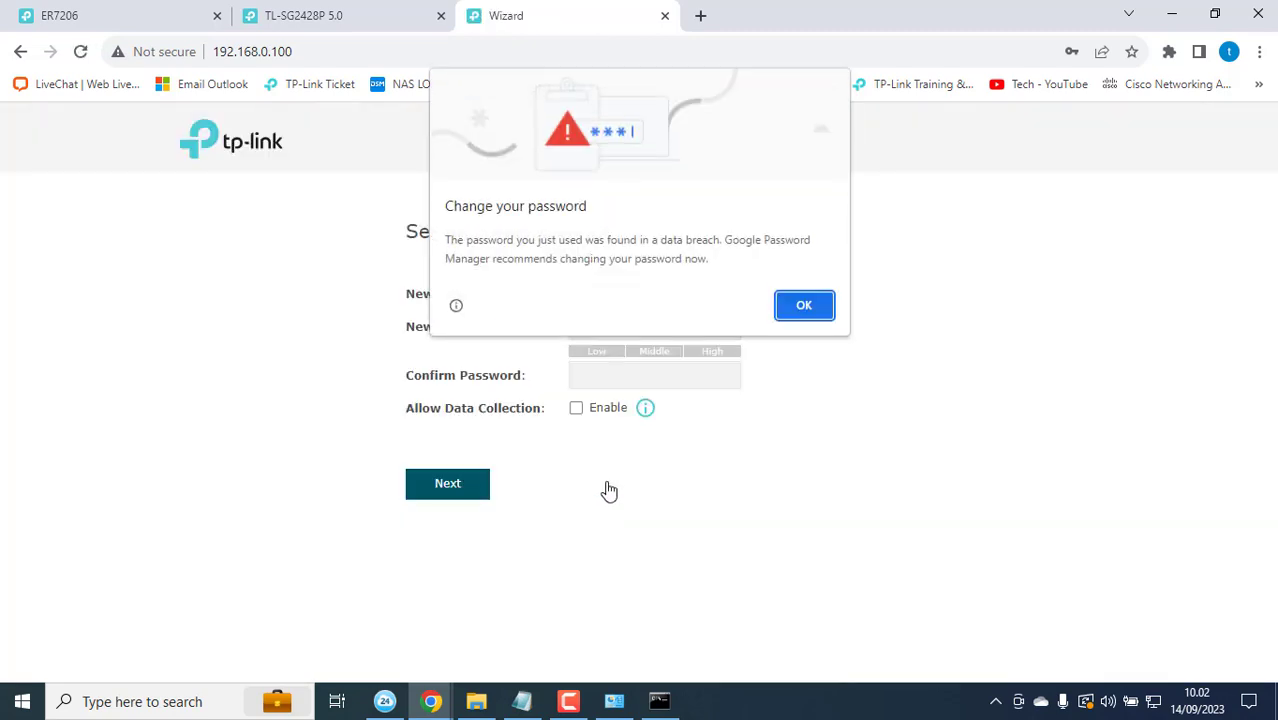
click(790, 305)
Step: Enter admin as the new username, type the new password and start confirming it
click(607, 291)
text(ad)
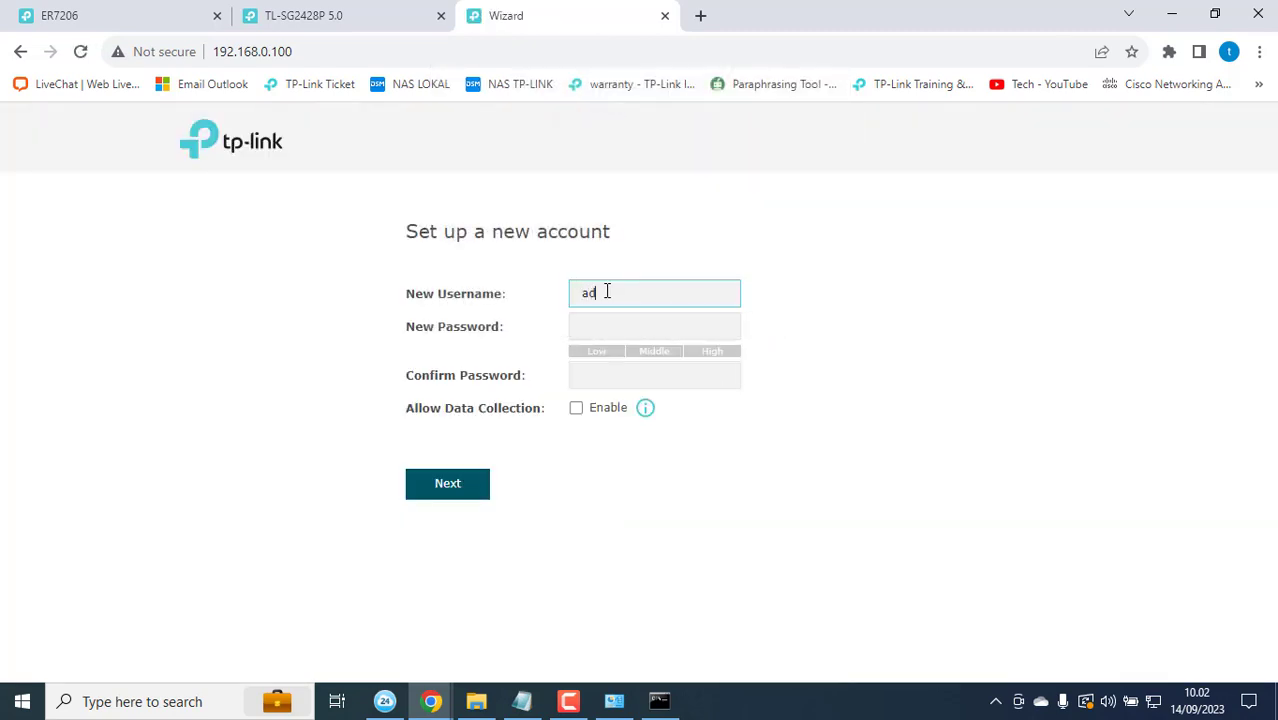
text(min)
key(Tab)
text(admin123)
click(607, 384)
text(admin123)
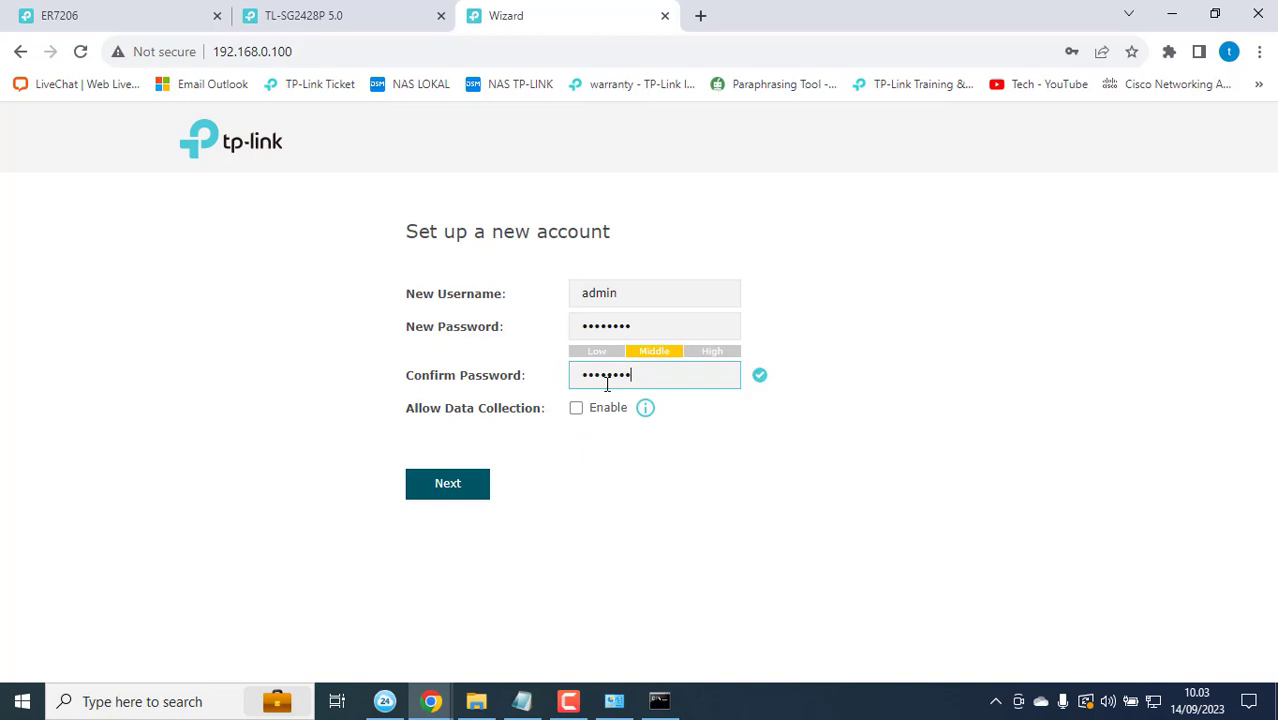
Step: Advance to Wireless Basic Settings and fill in the 2.4GHz network name test123456 and its password
click(452, 486)
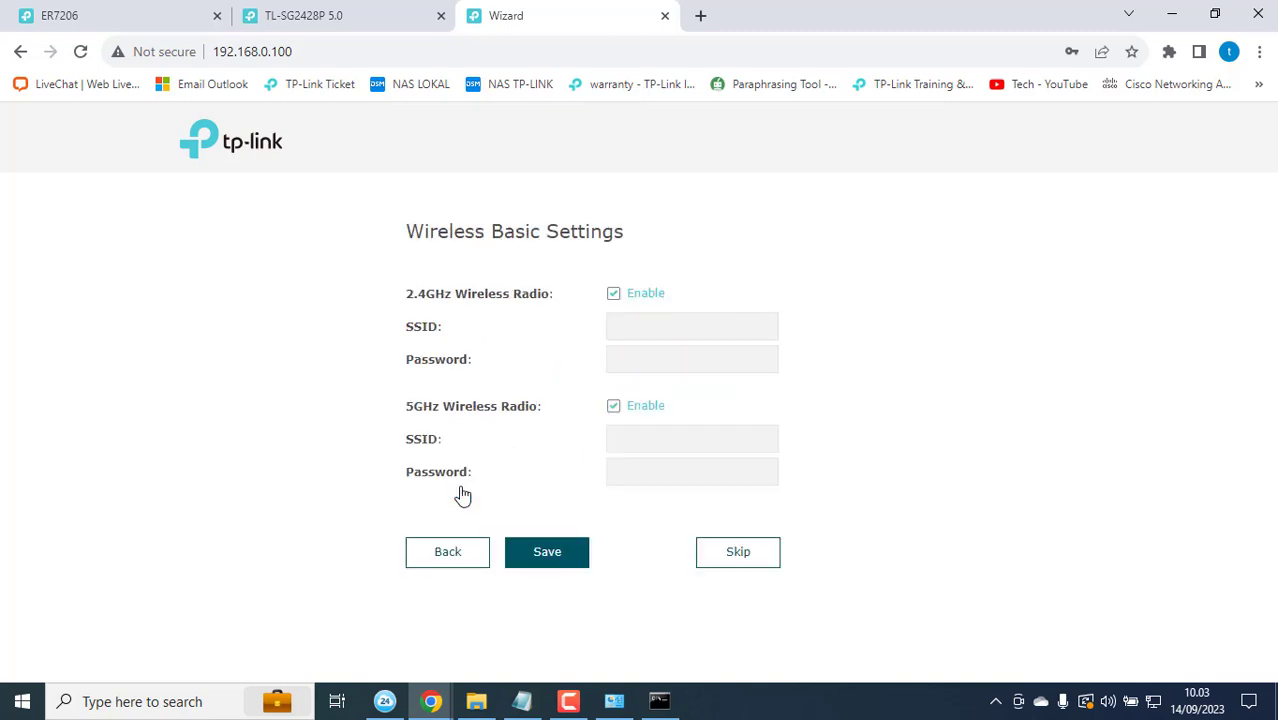
click(660, 328)
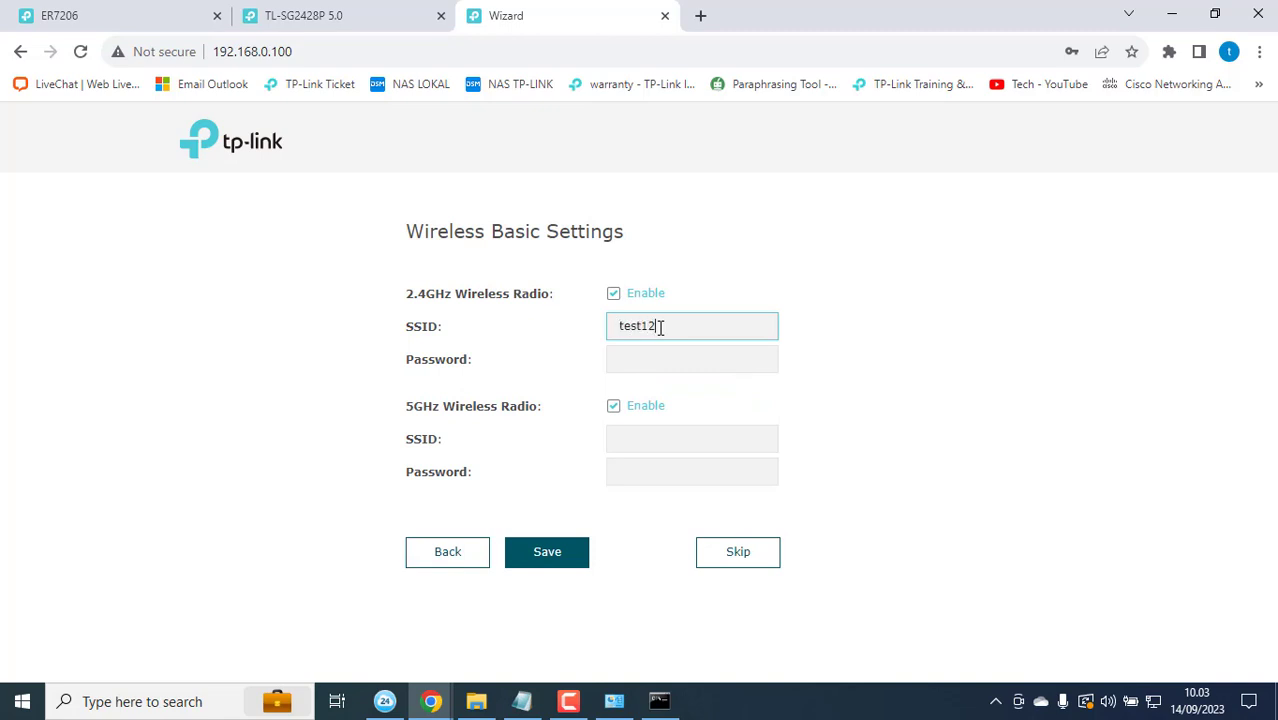
click(636, 360)
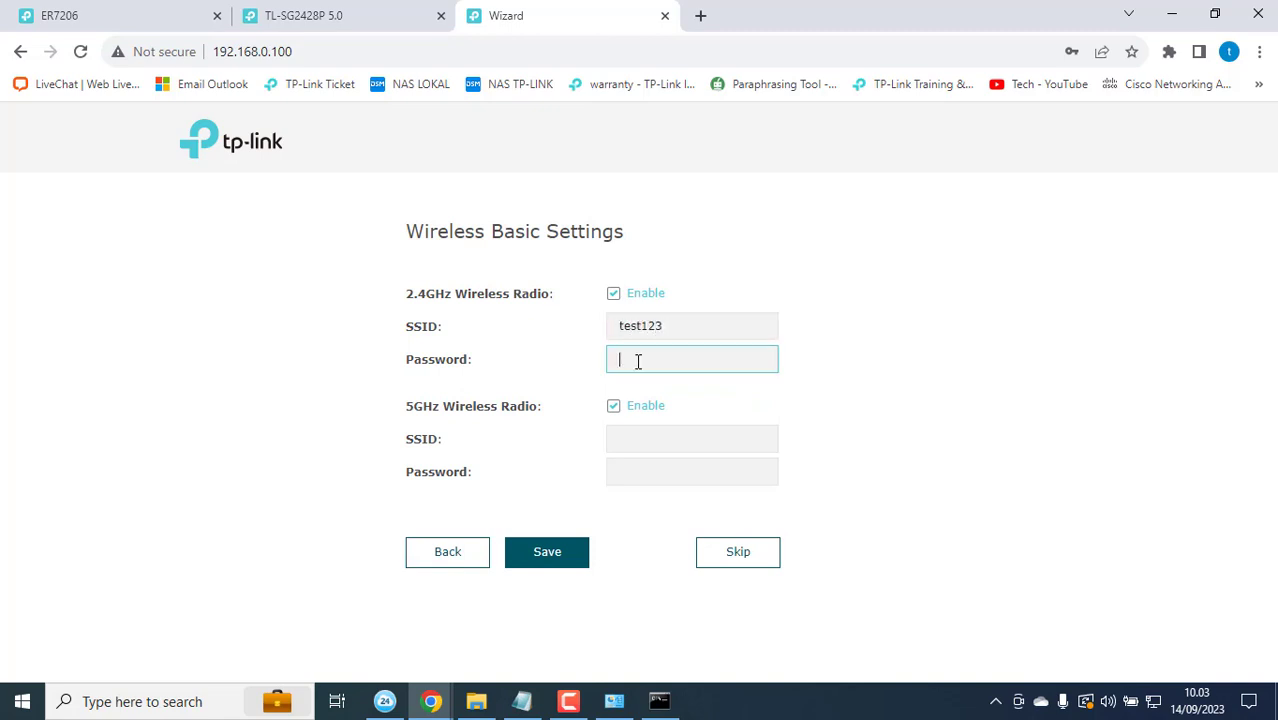
text(tes)
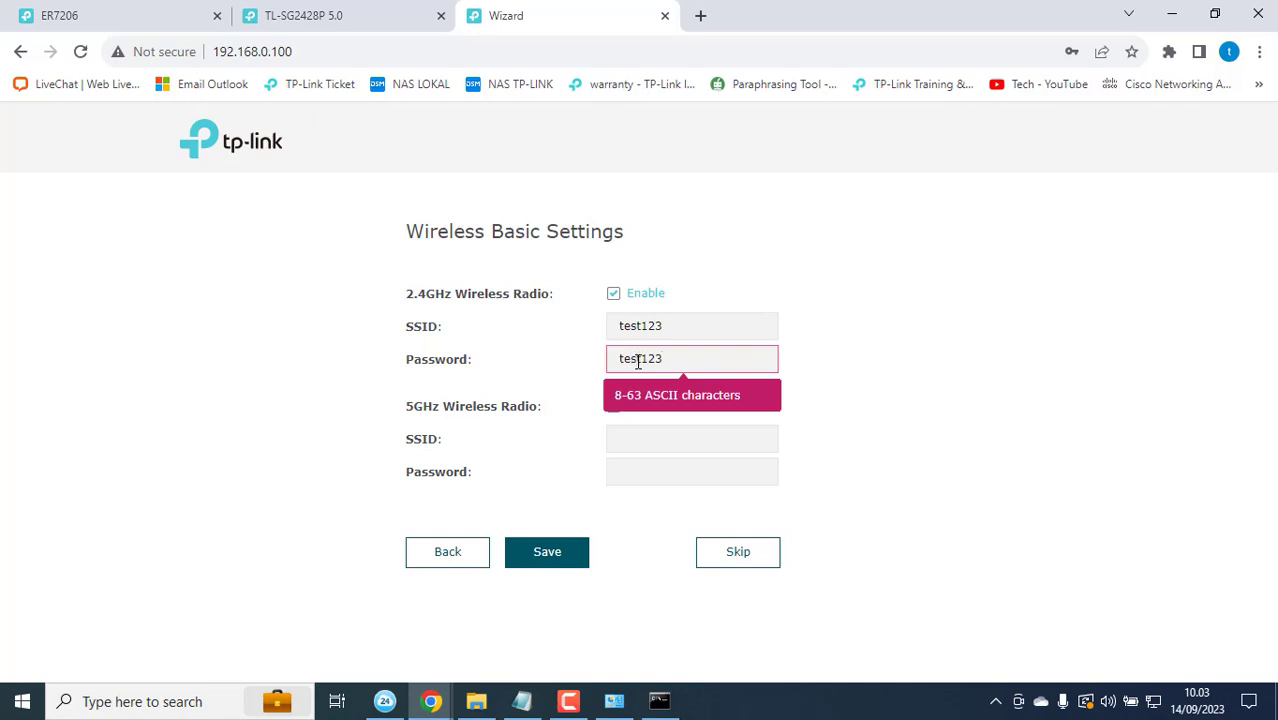
text(t123456)
click(711, 336)
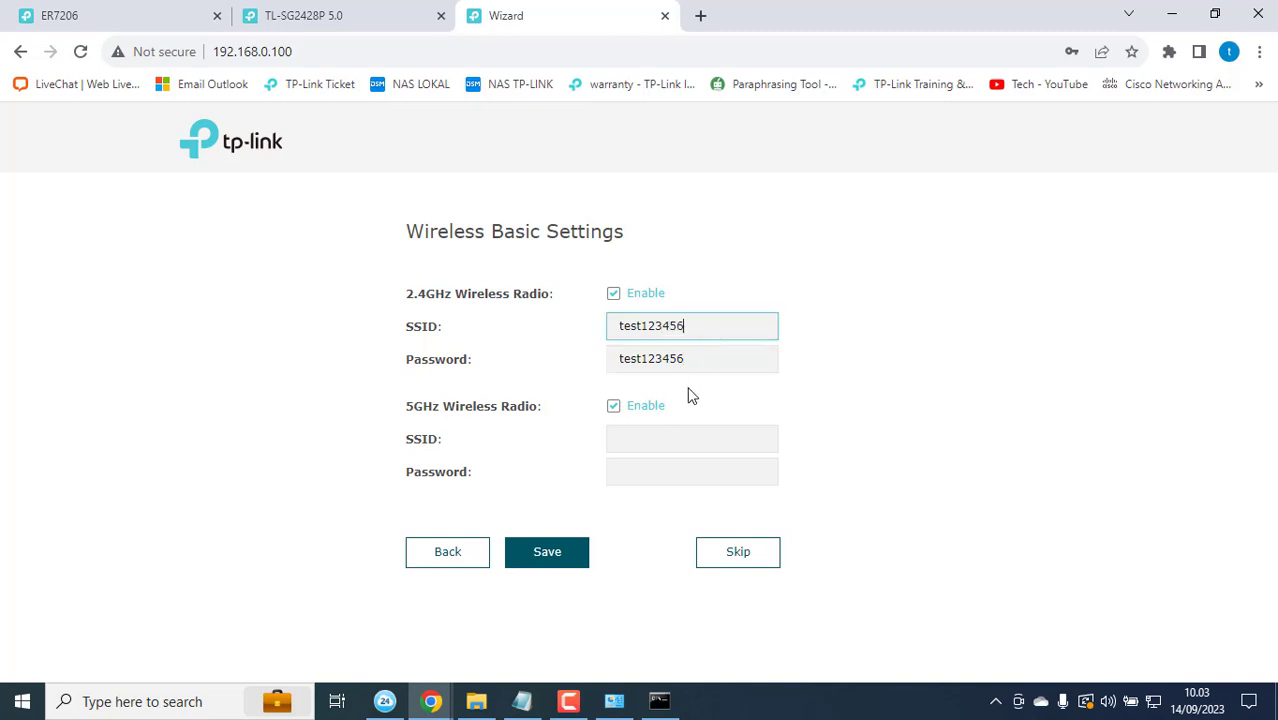
Step: Name the 5GHz network test123456_5ghz, set its password, and correct the 2.4GHz password
click(640, 447)
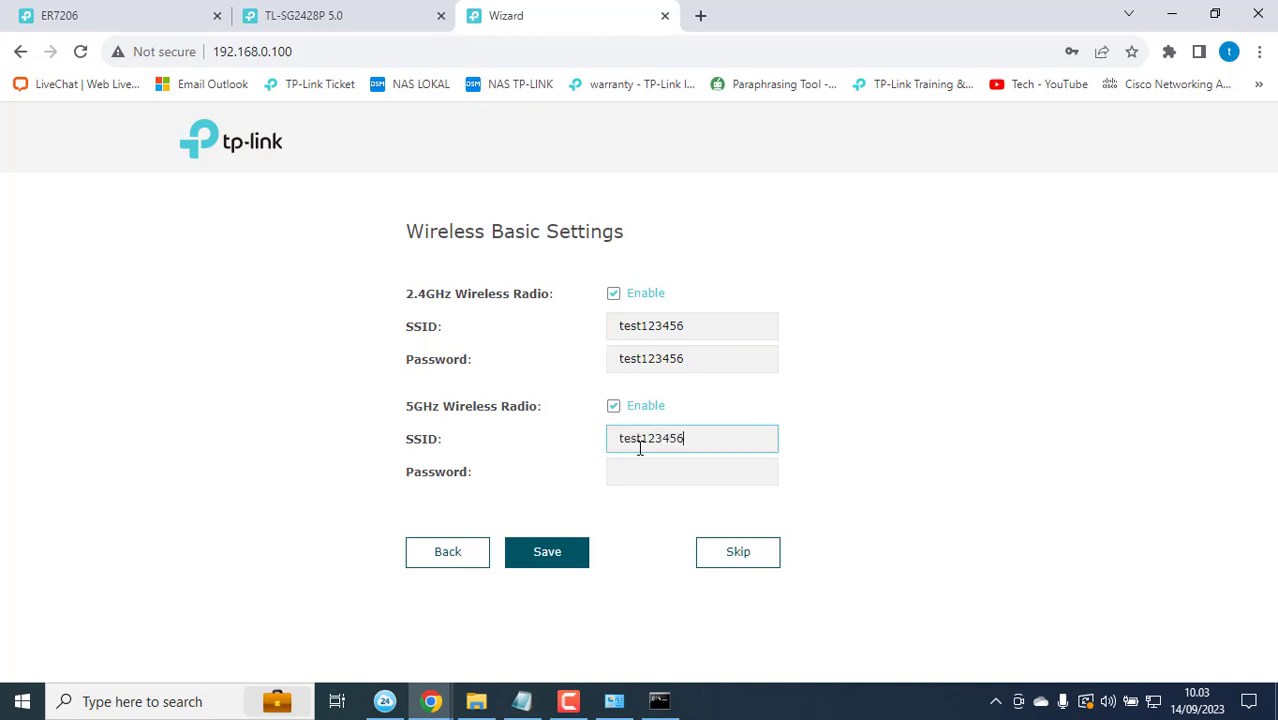
click(633, 479)
text(test123456)
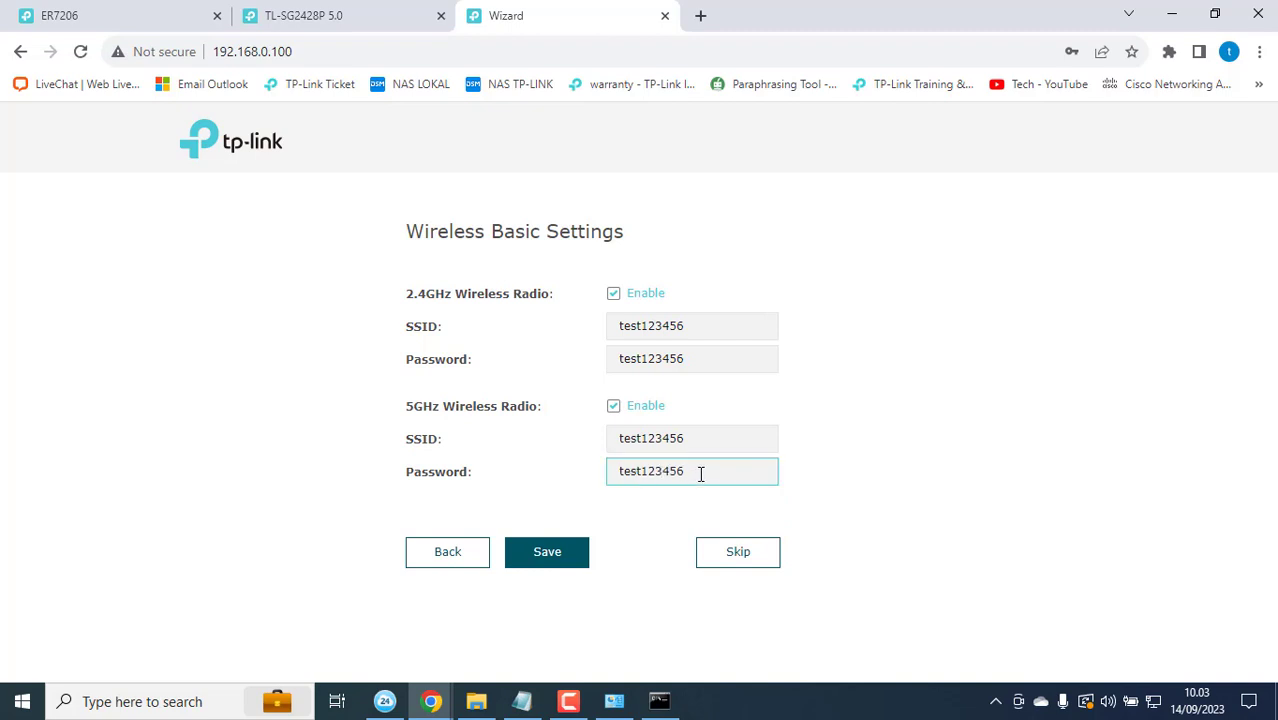
text(_5Ghz)
click(716, 437)
text(_5ghz)
click(709, 367)
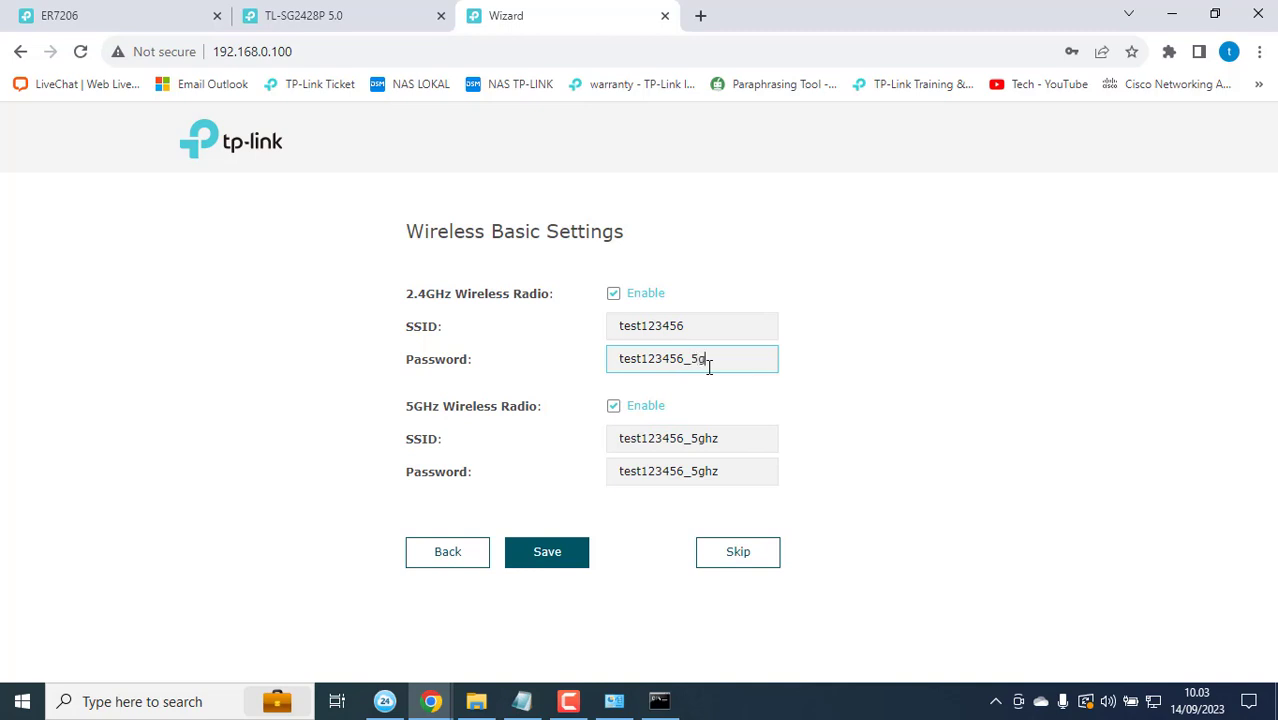
key(BackSpace)
key(BackSpace)
key(BackSpace)
key(BackSpace)
Step: Save the wireless settings, confirm the connection, and finish the setup wizard
click(542, 563)
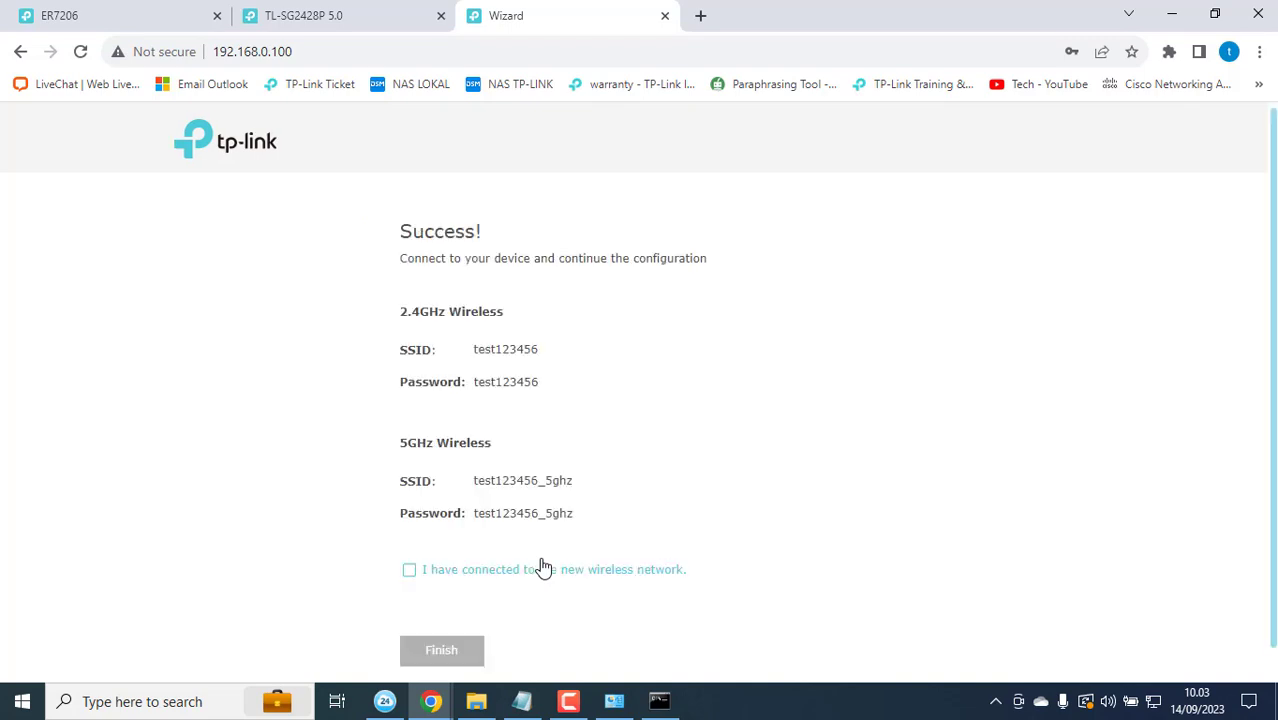
click(409, 569)
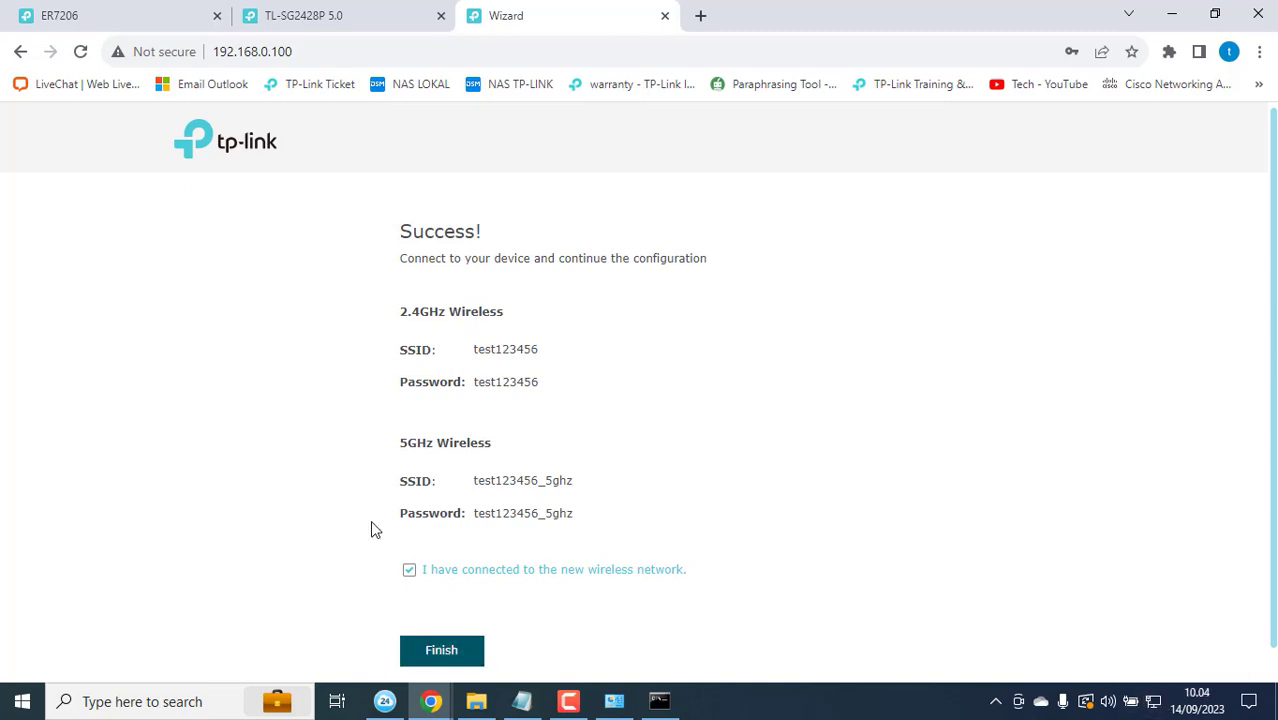
click(447, 648)
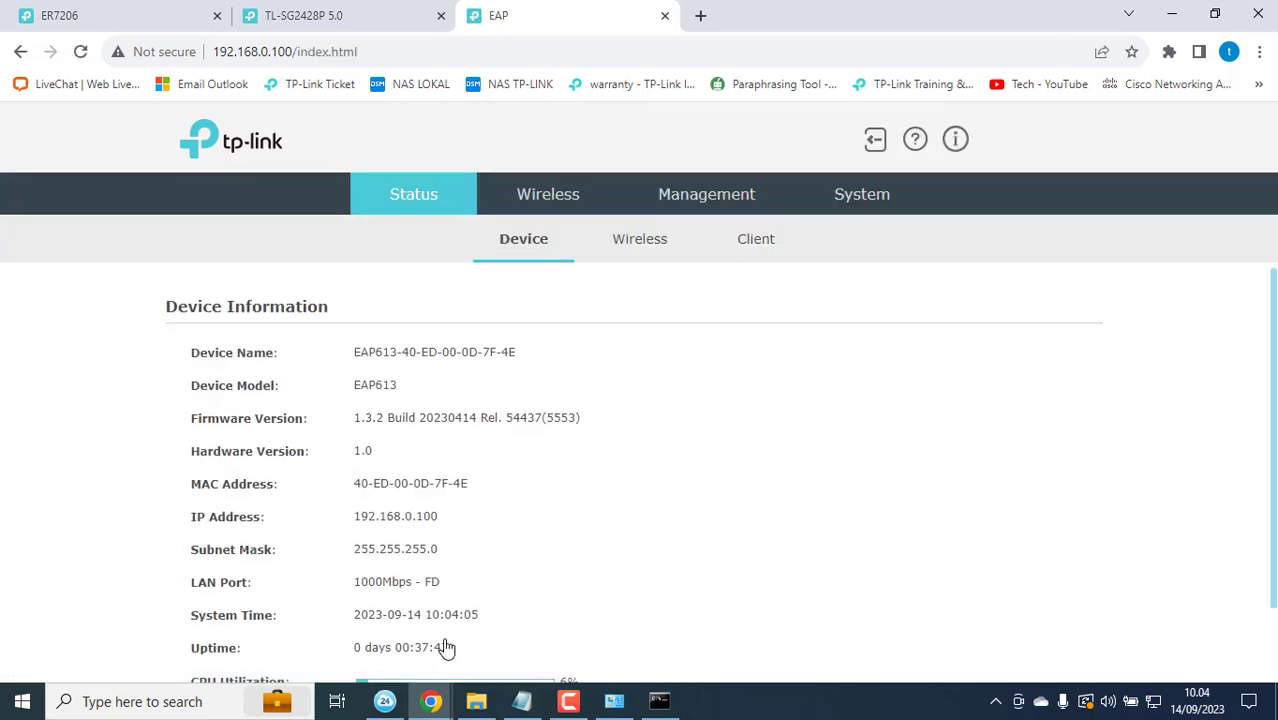
Step: Enable Cloud-Based Controller Management, accept the Terms of Use, and save
click(855, 192)
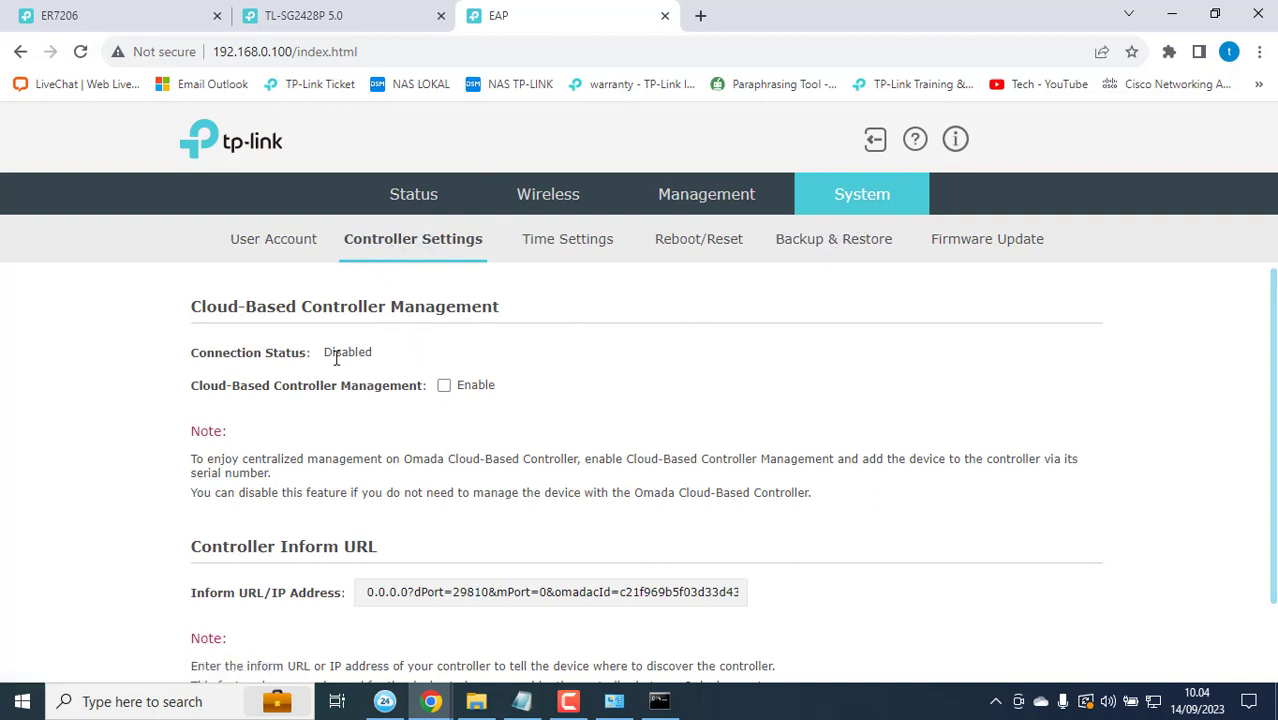
drag(324, 352, 401, 352)
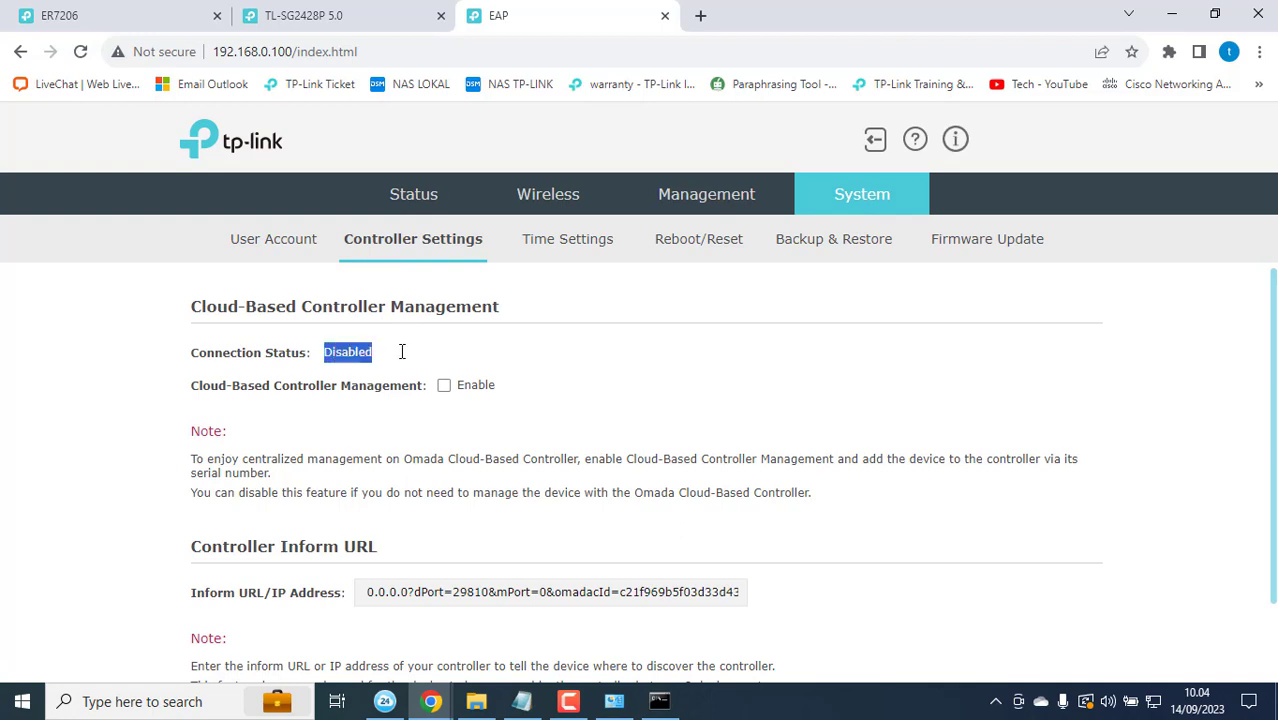
click(444, 386)
click(200, 423)
scroll(768, 520, down, 2)
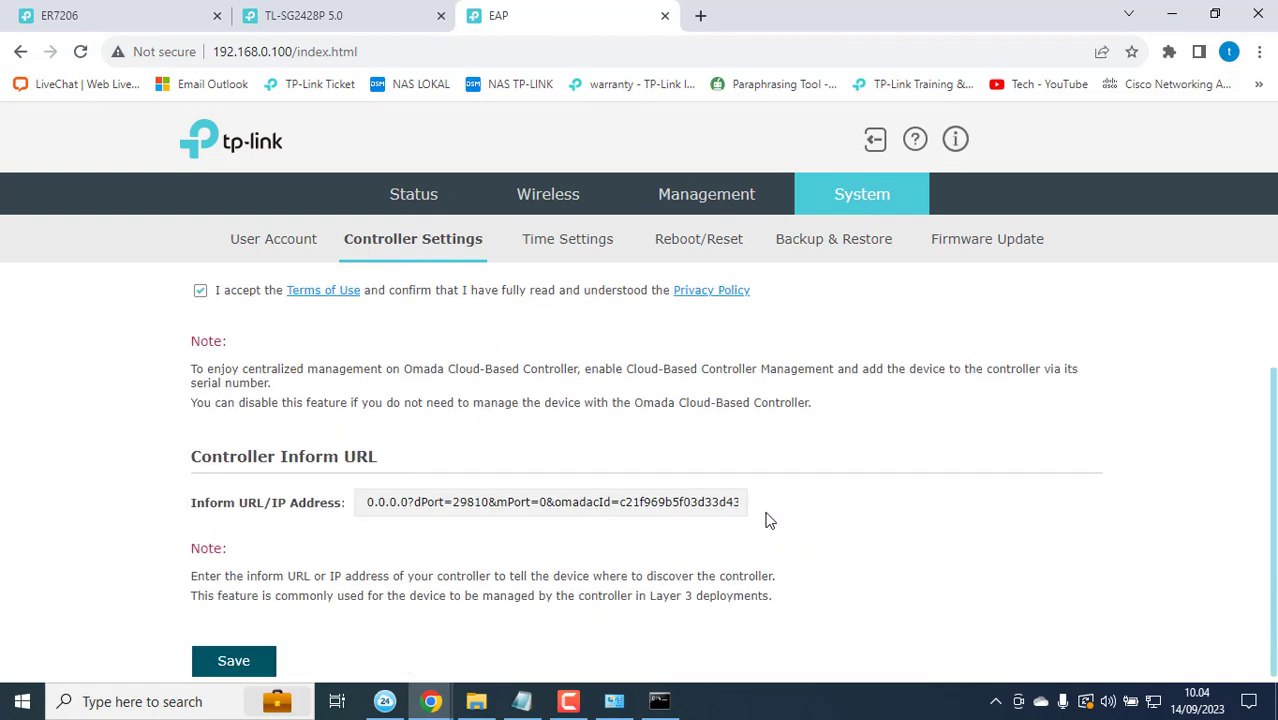
click(263, 658)
Step: Reload and reopen System > Controller Settings to confirm the status is Online
scroll(532, 400, up, 2)
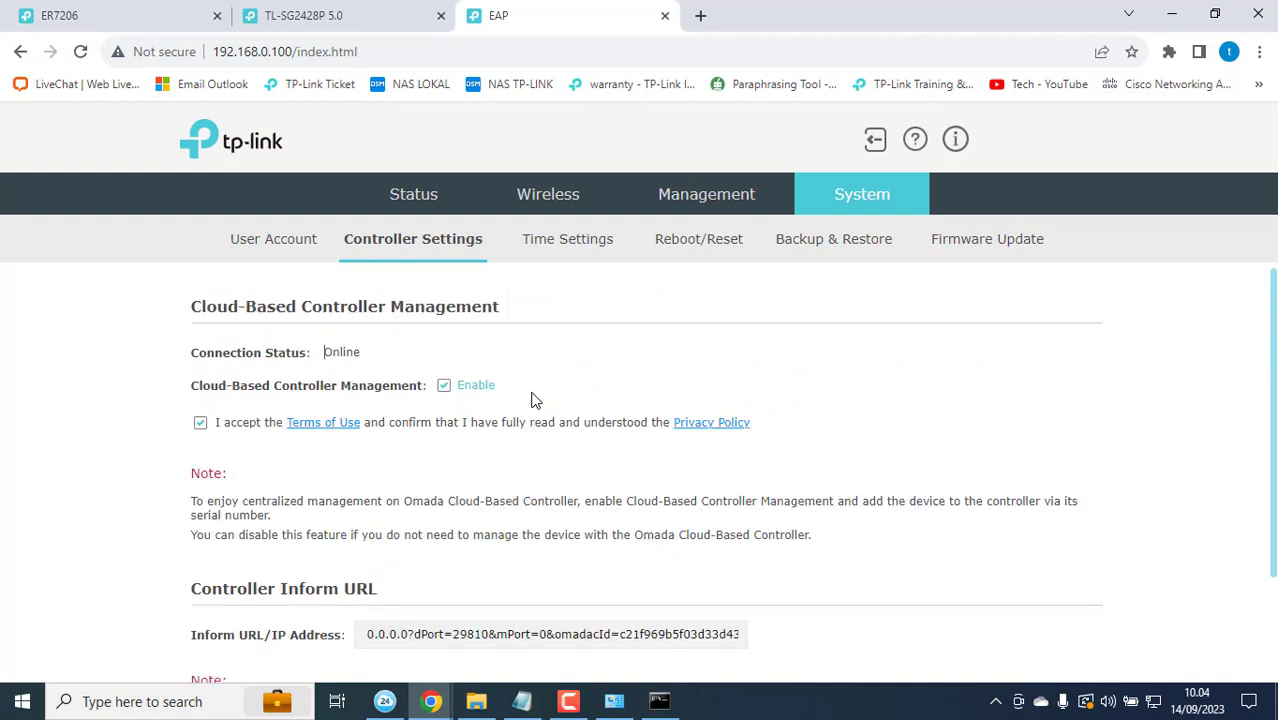
click(80, 51)
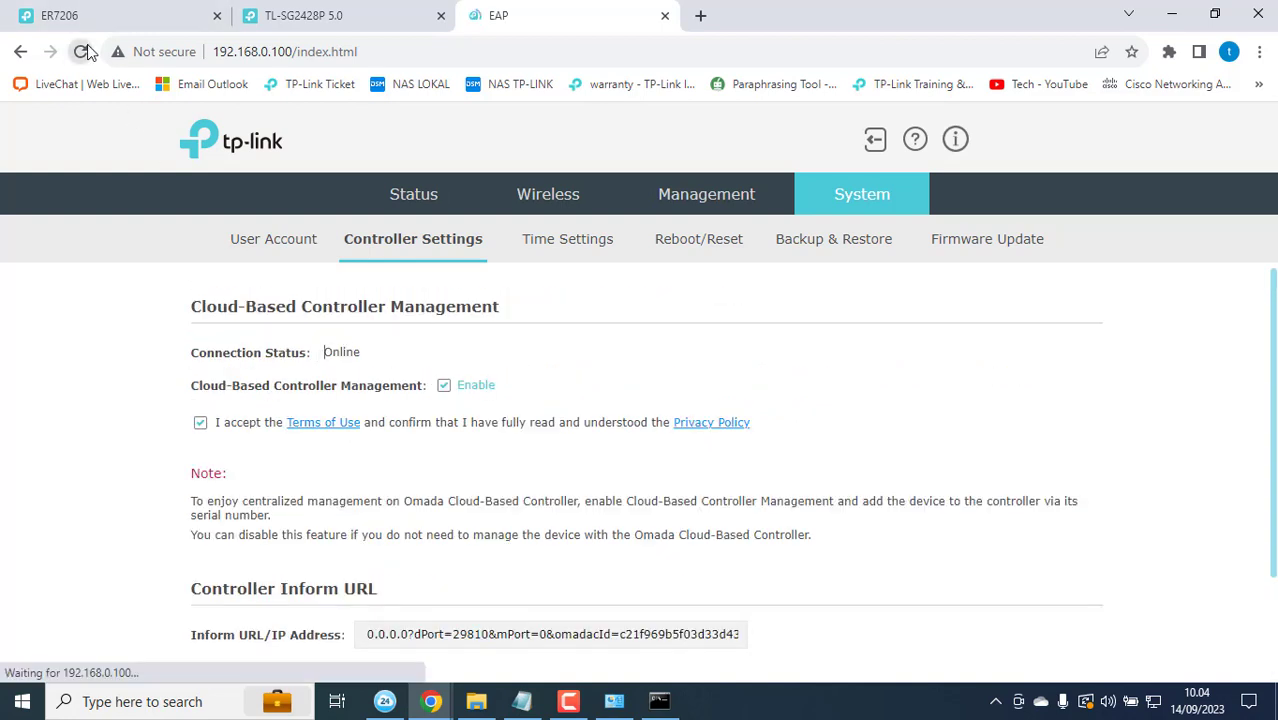
click(826, 205)
click(478, 240)
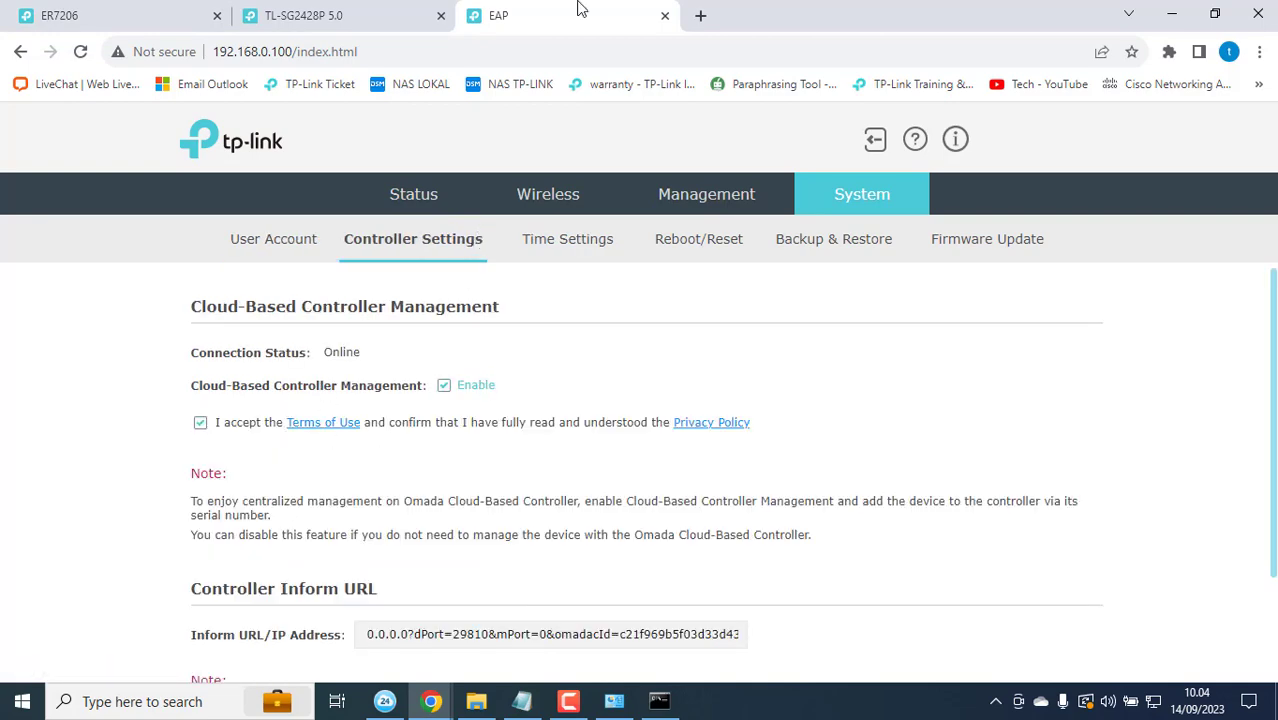
Step: Reorder the device tabs so the switch's tab comes first, followed by the access point and router
click(380, 12)
click(585, 12)
drag(314, 12, 195, 12)
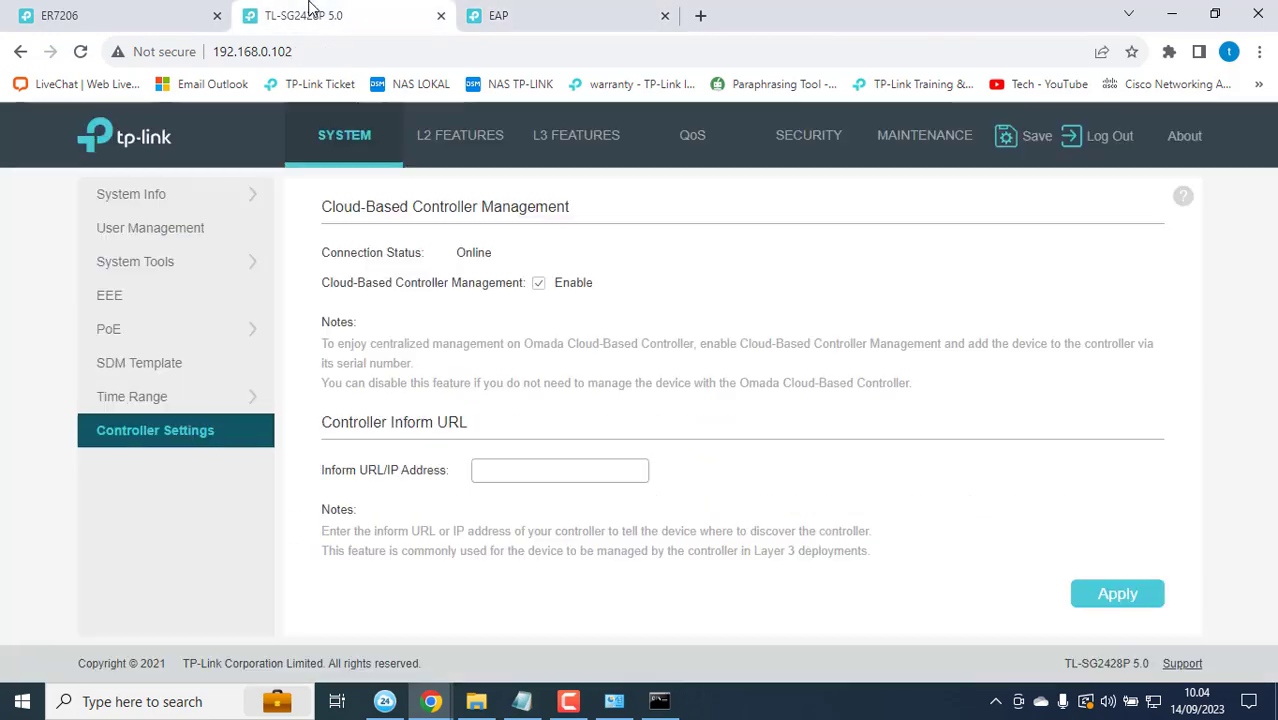
drag(290, 9, 191, 22)
Step: Check the EAP613 and TL-SG2428P controller settings, then return to the Festa Cloud window
click(500, 17)
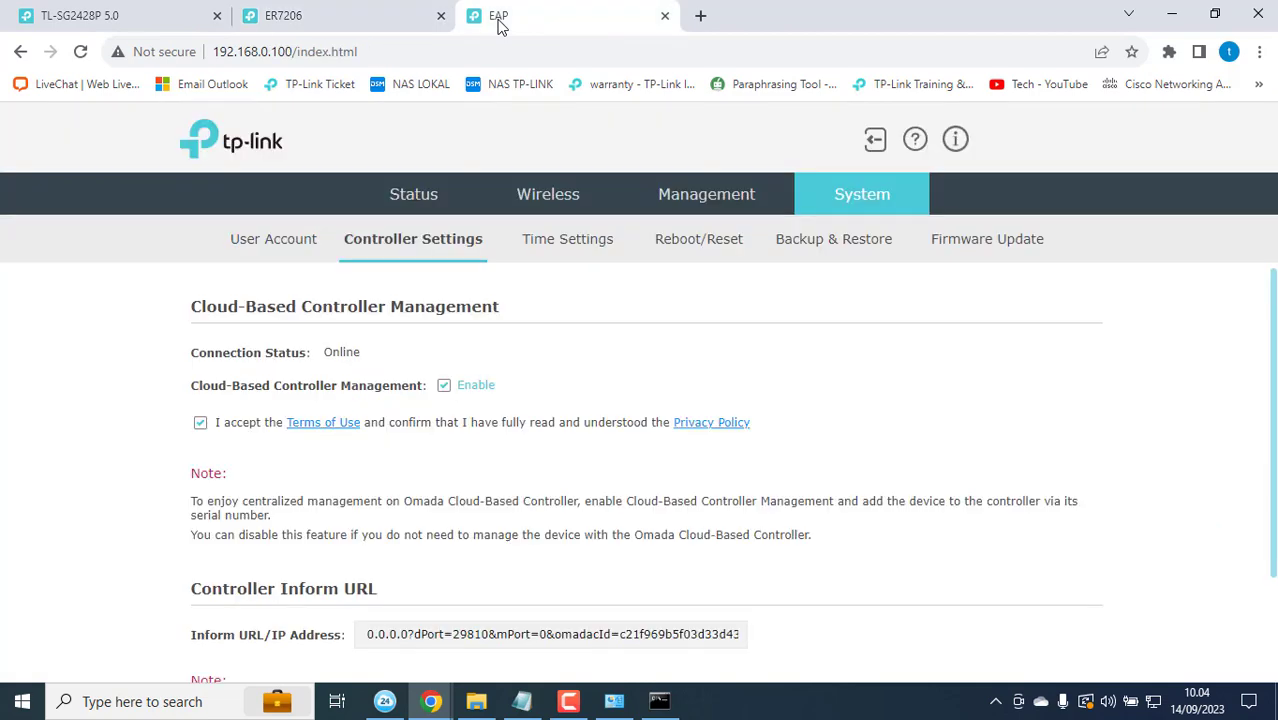
click(99, 10)
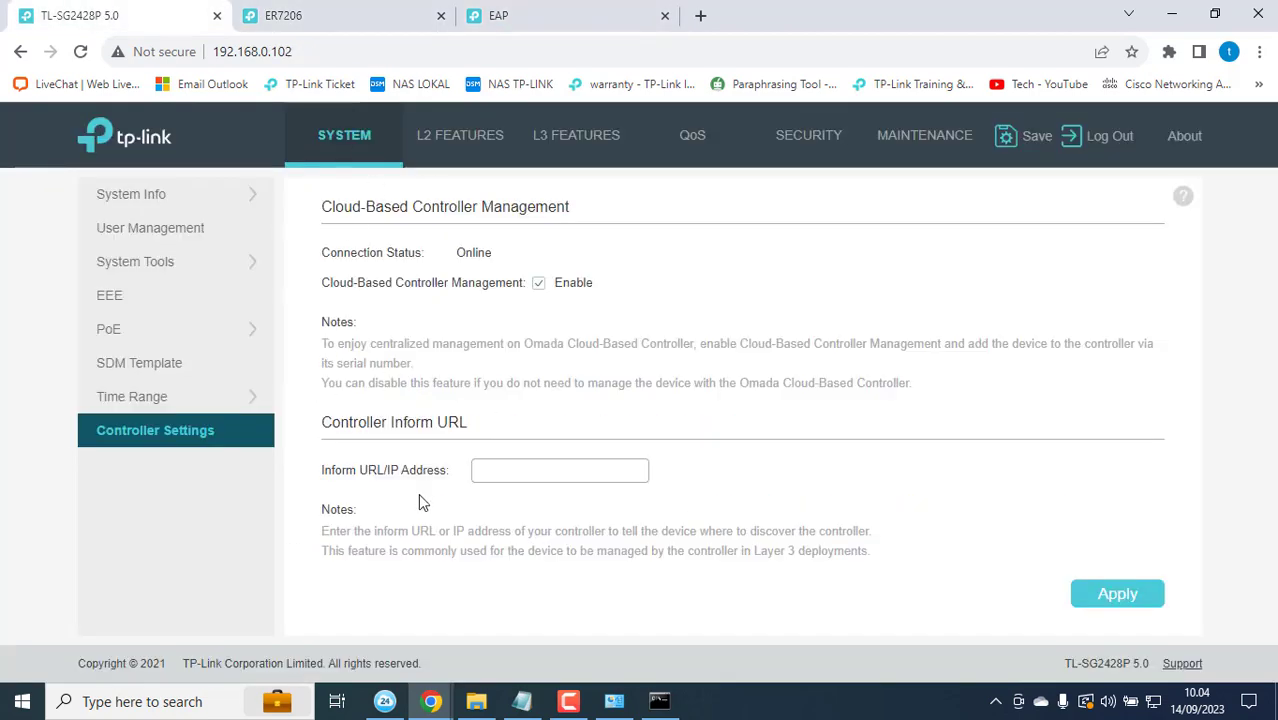
mouse_move(431, 701)
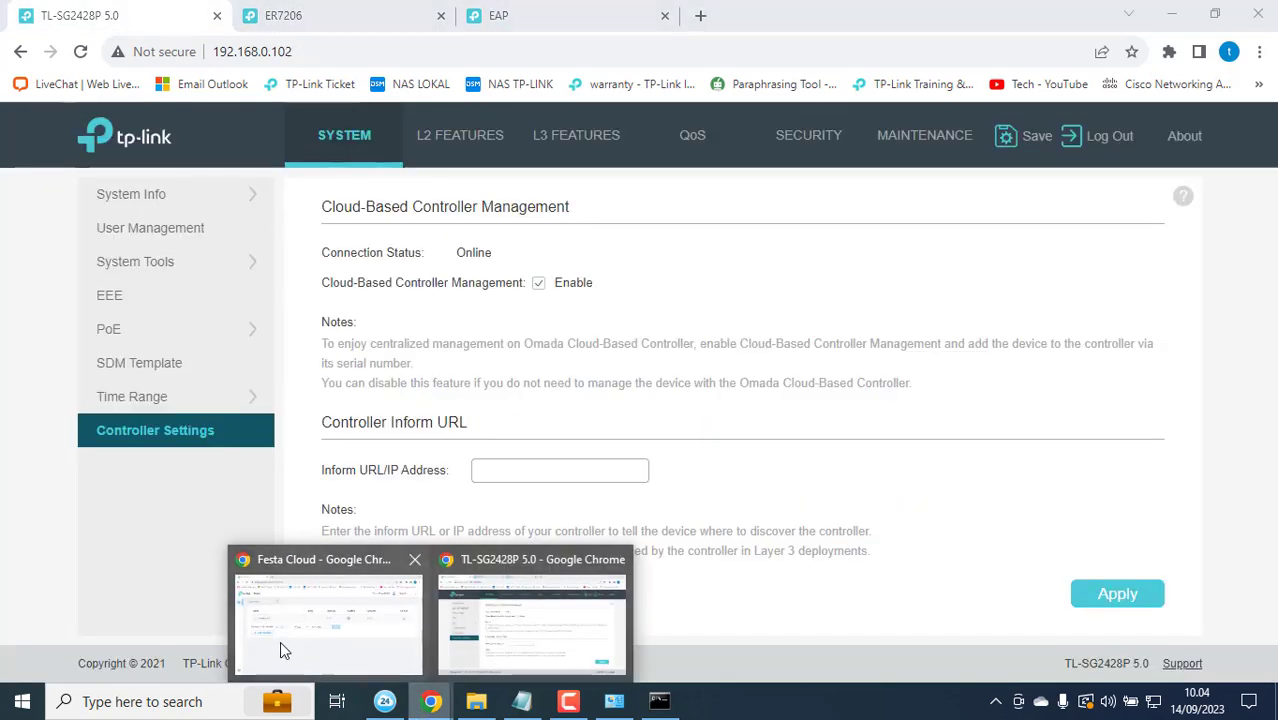
click(281, 643)
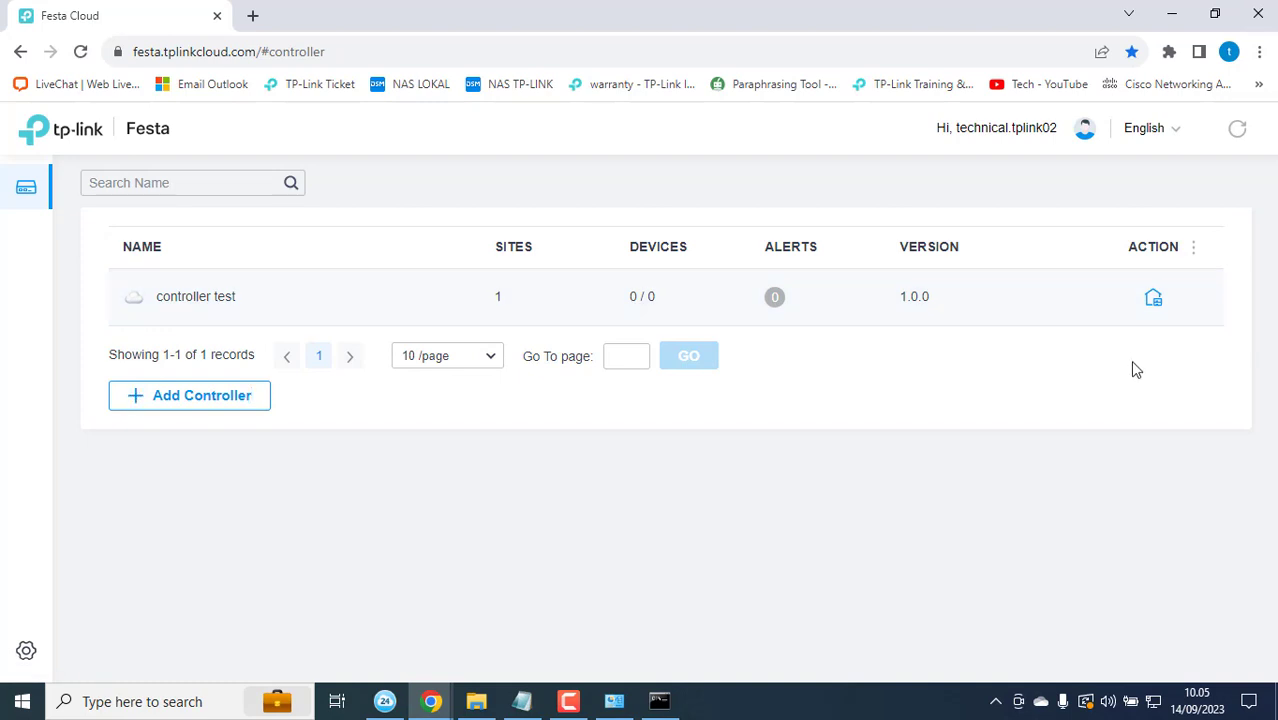
Step: Launch 'controller test', switch its organization to Global View, and show its Devices list
click(1151, 304)
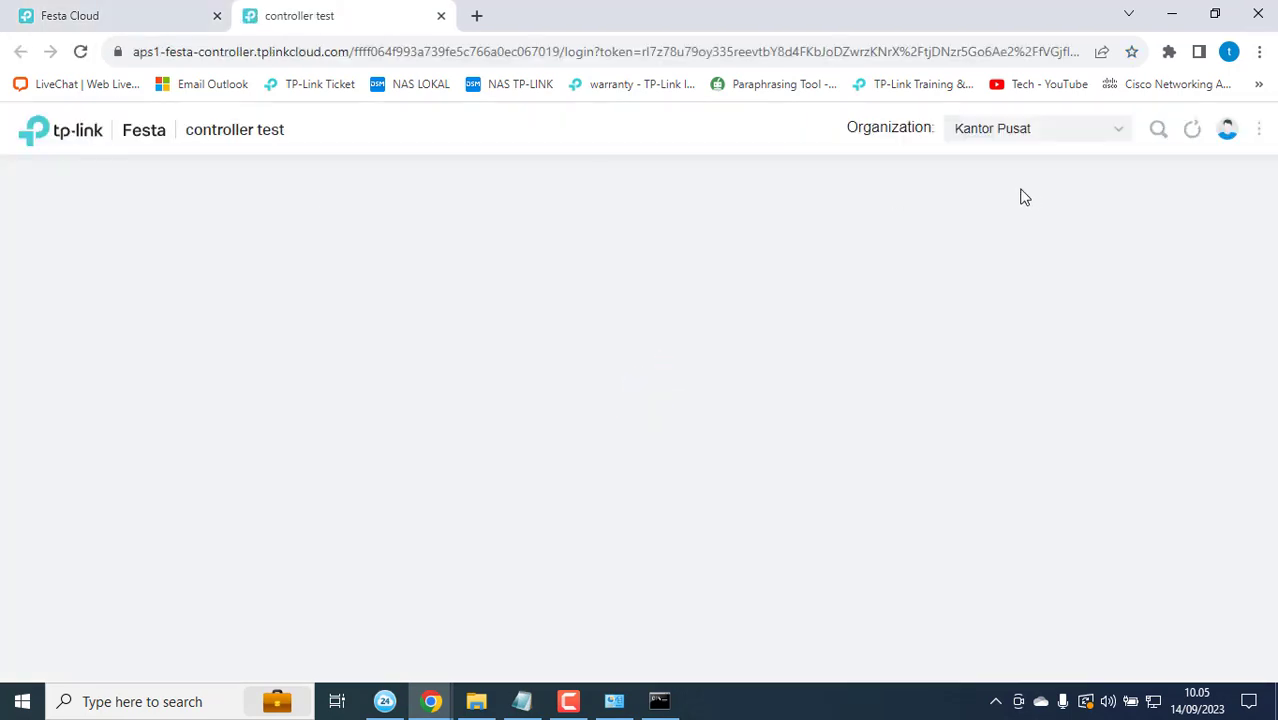
click(1117, 135)
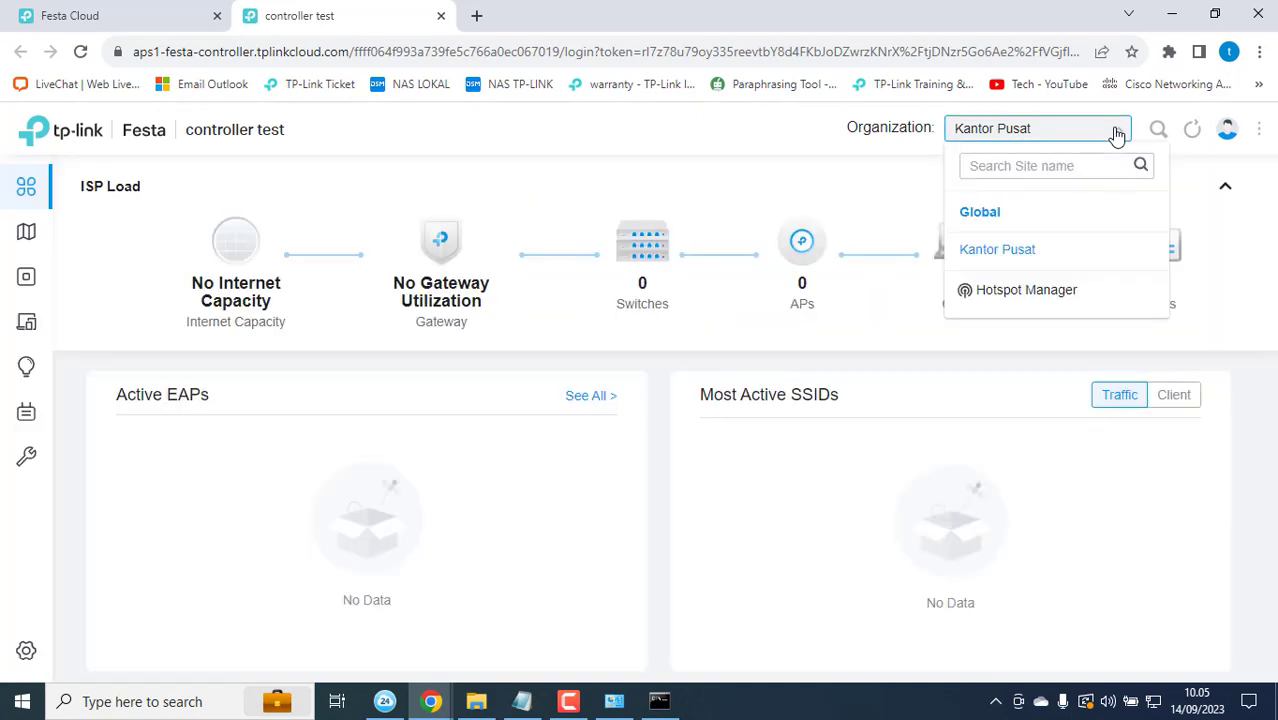
click(990, 220)
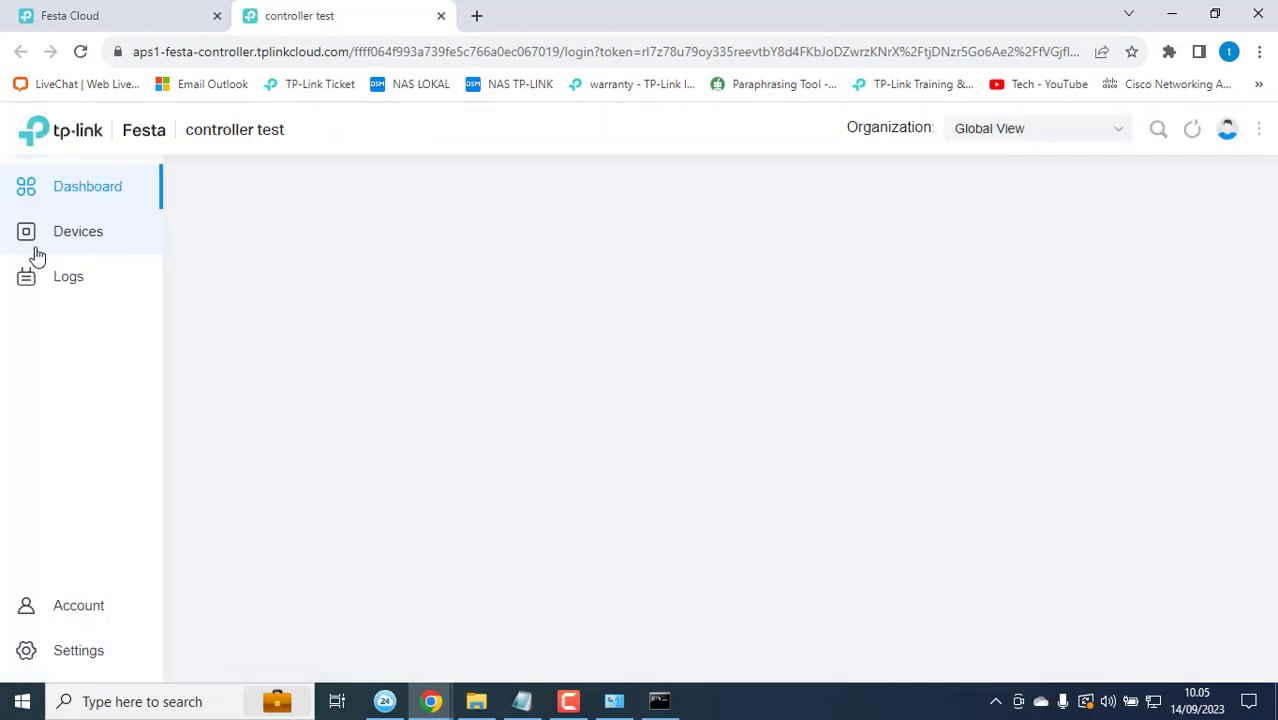
click(36, 257)
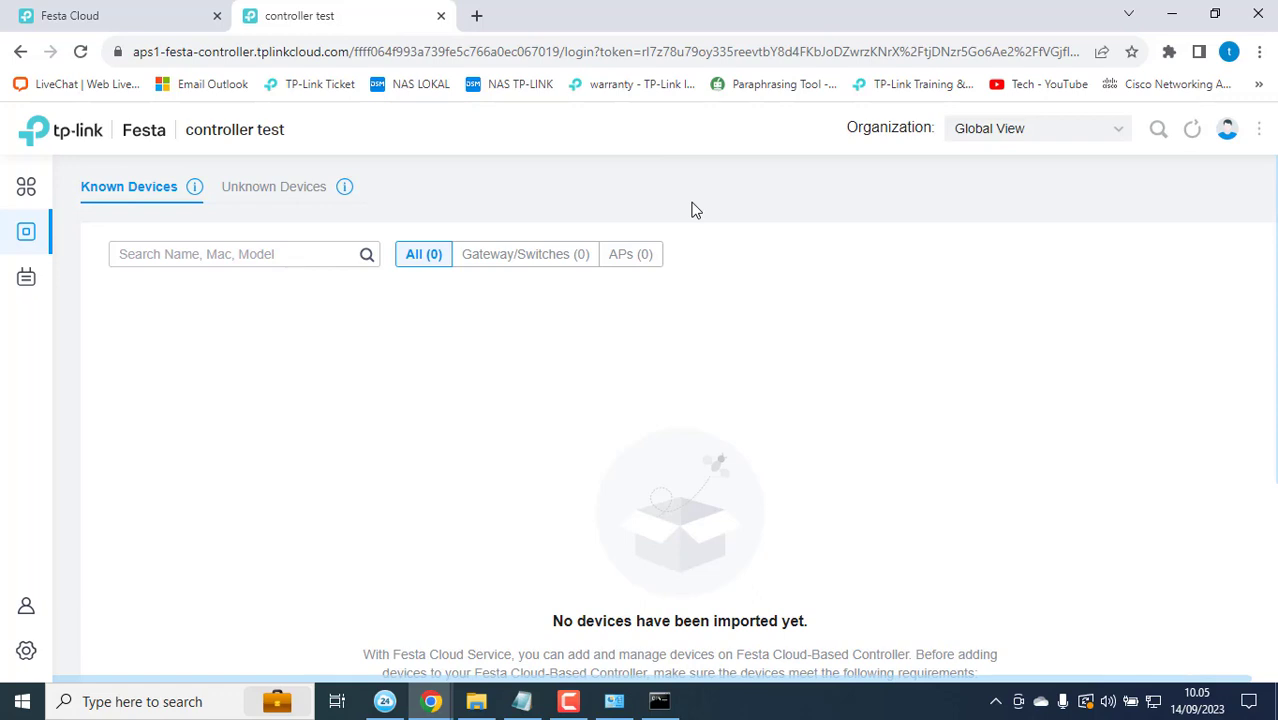
Step: Pick Kantor Pusat from the Organization dropdown in the controller header
click(992, 128)
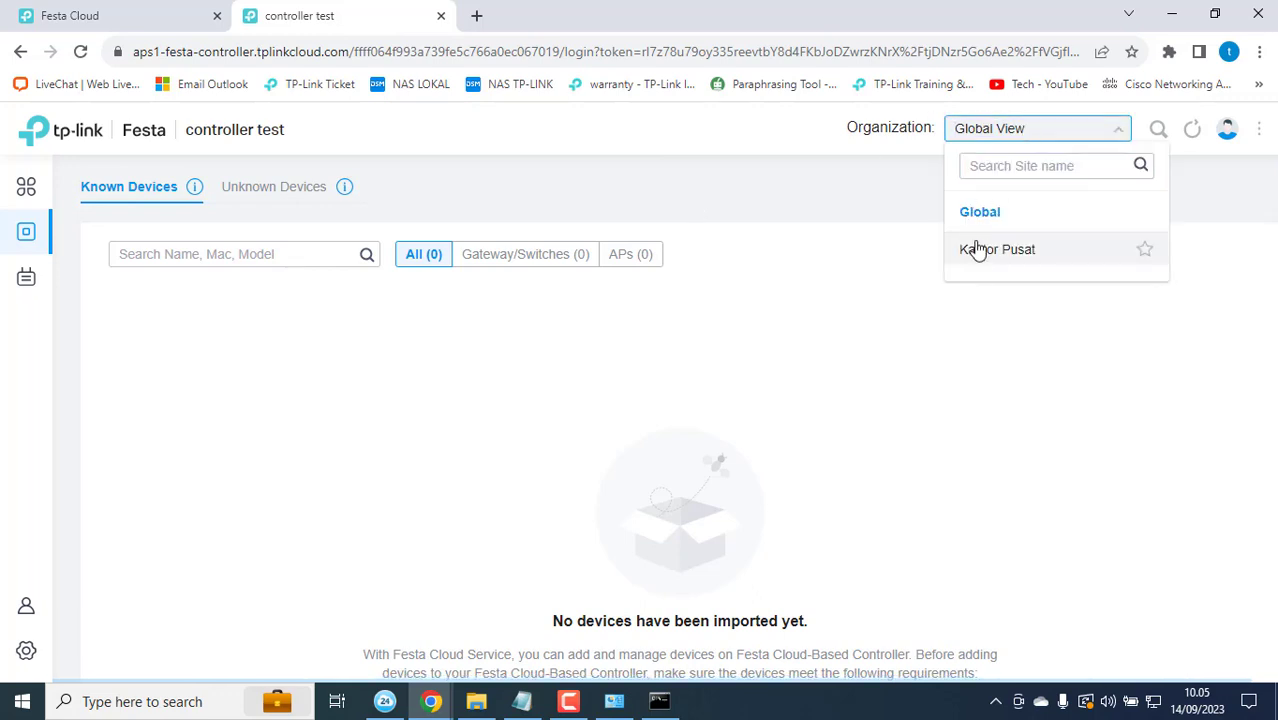
click(988, 304)
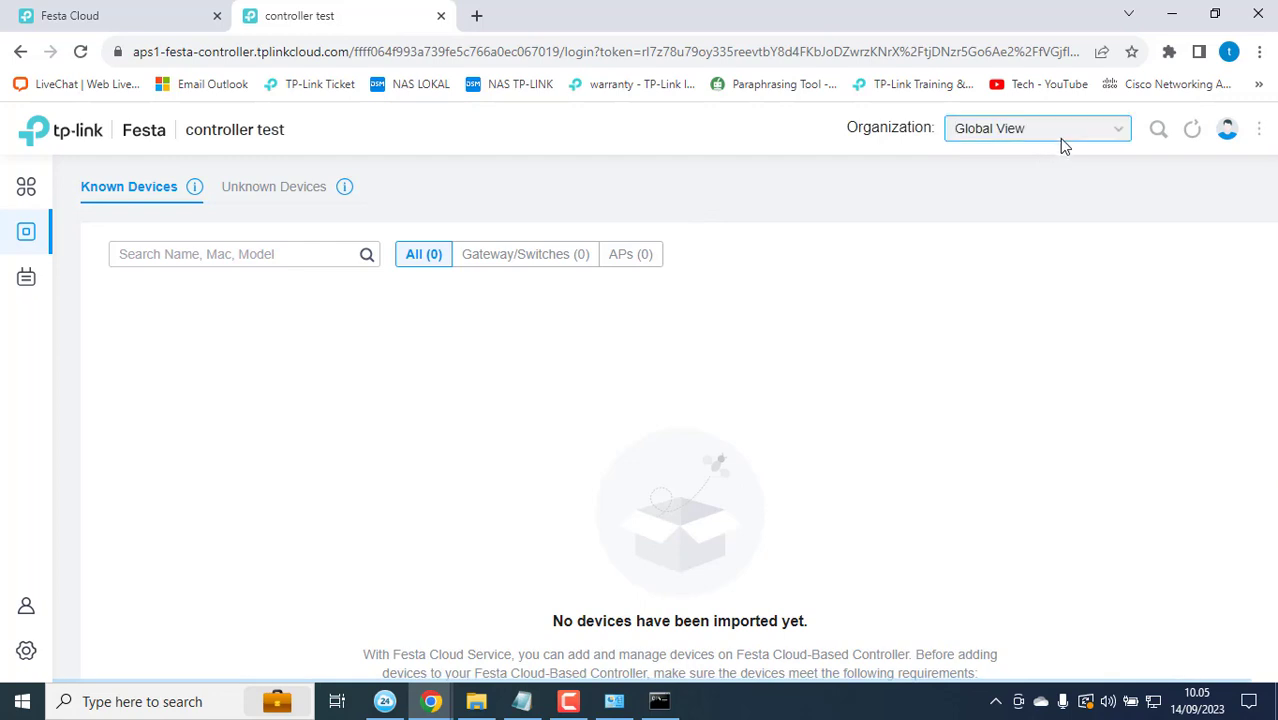
click(1059, 137)
click(995, 305)
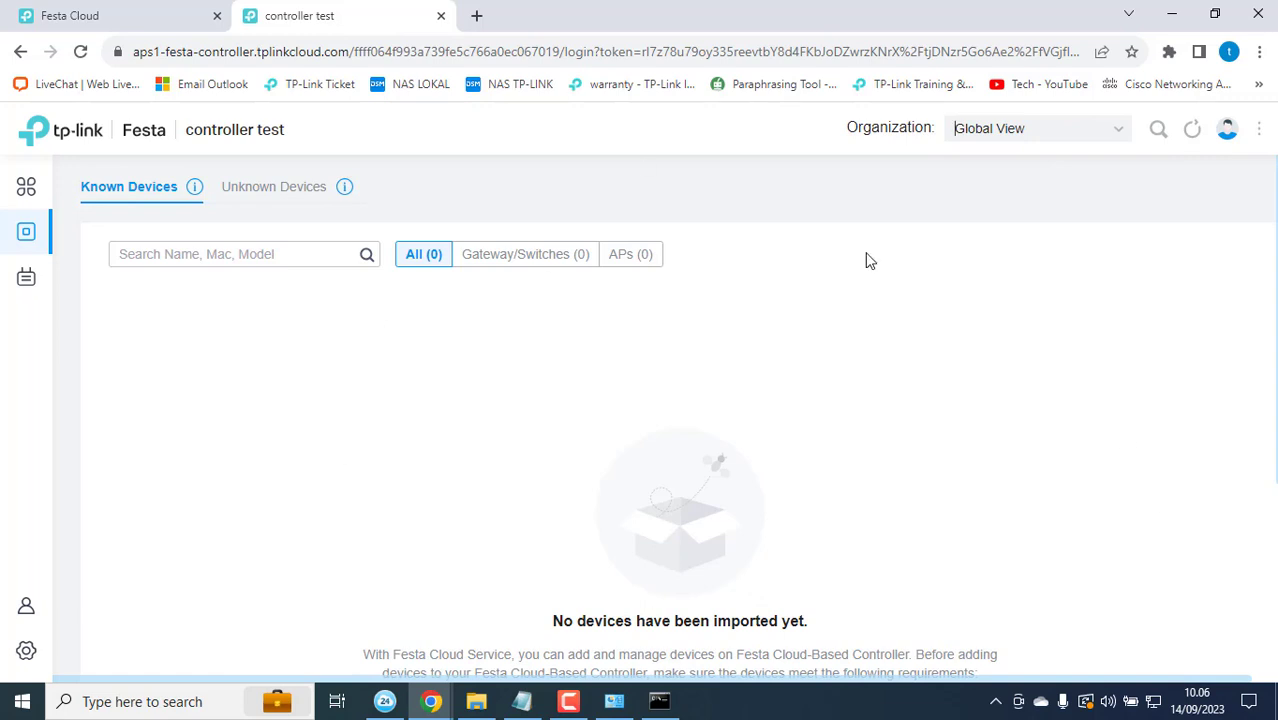
click(1092, 132)
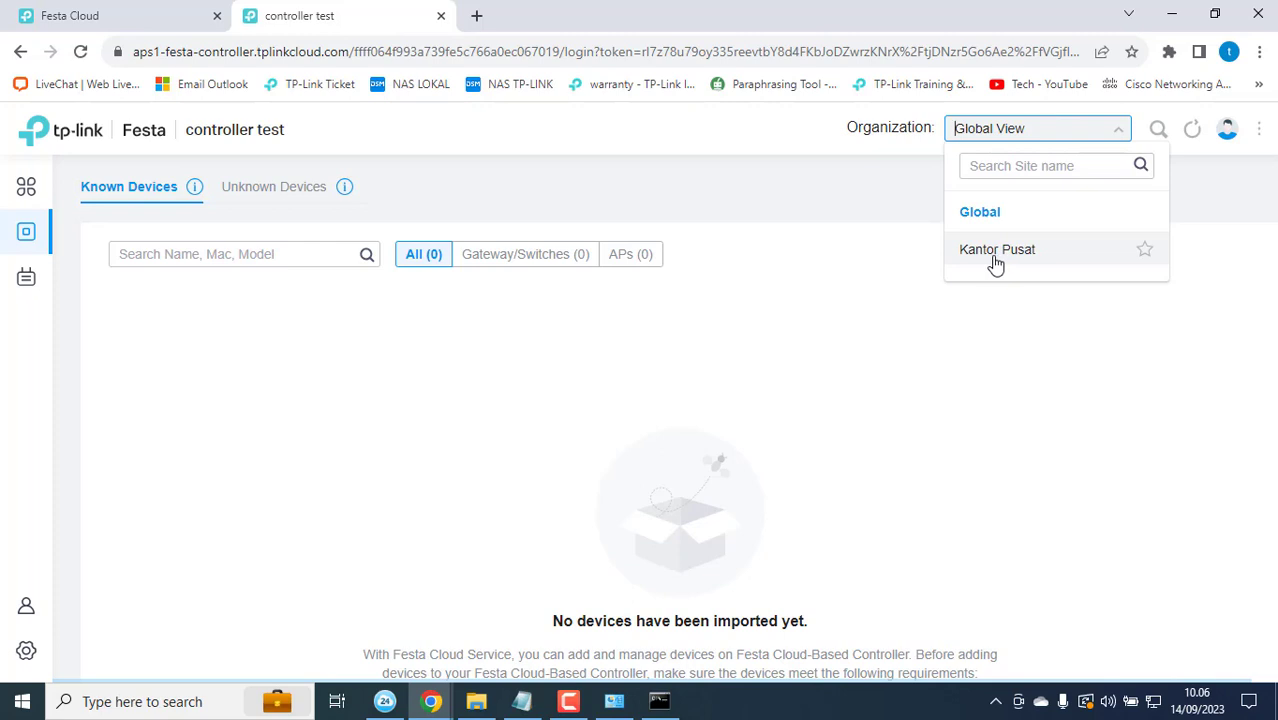
click(827, 310)
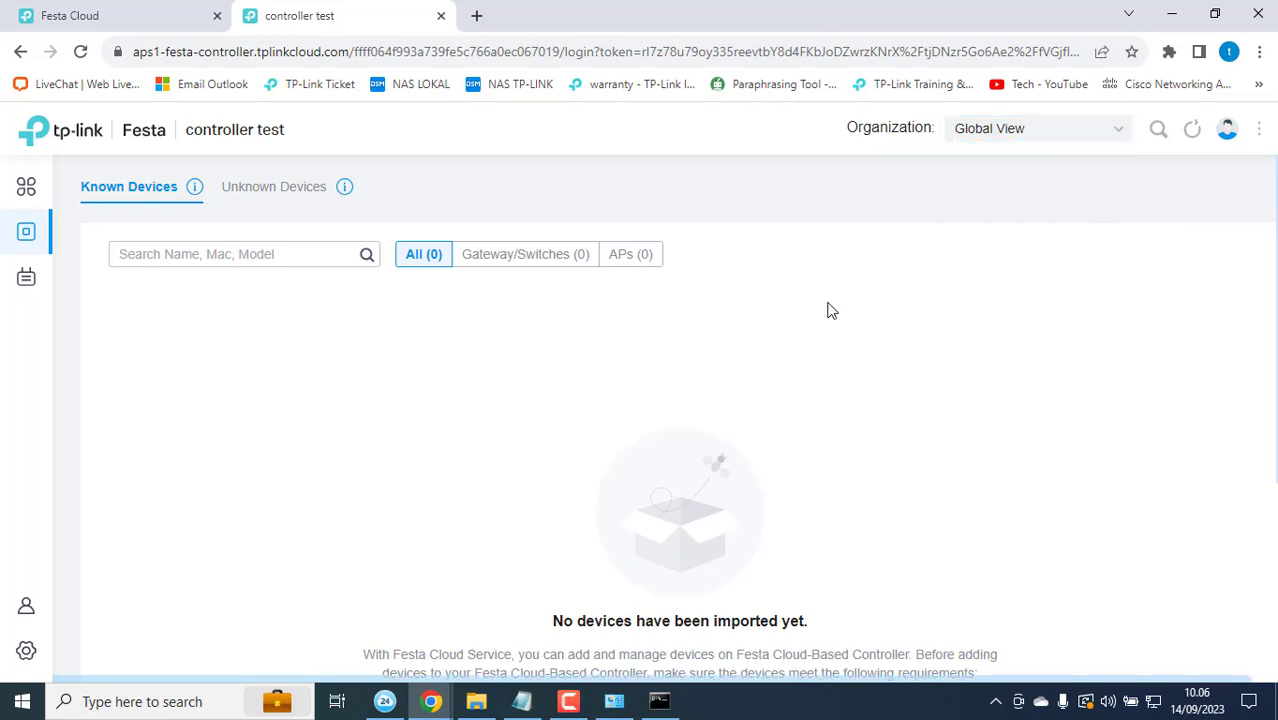
scroll(827, 310, down, 1)
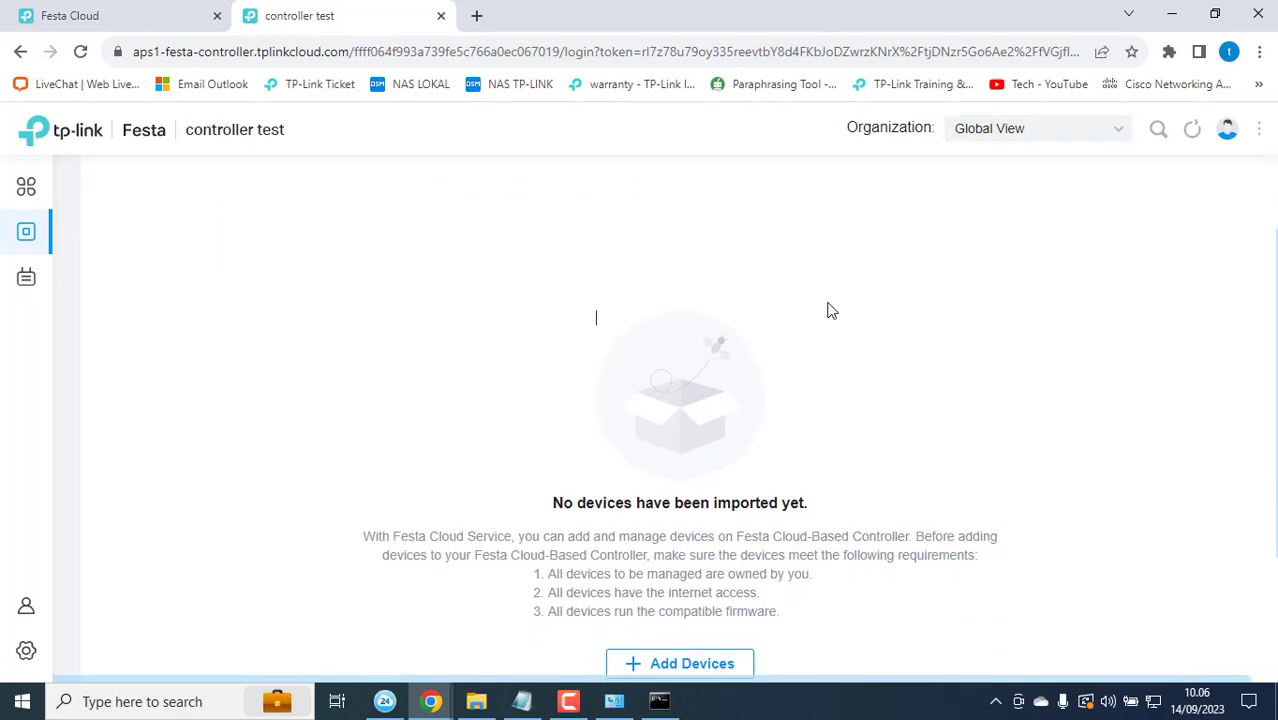
scroll(827, 310, down, 2)
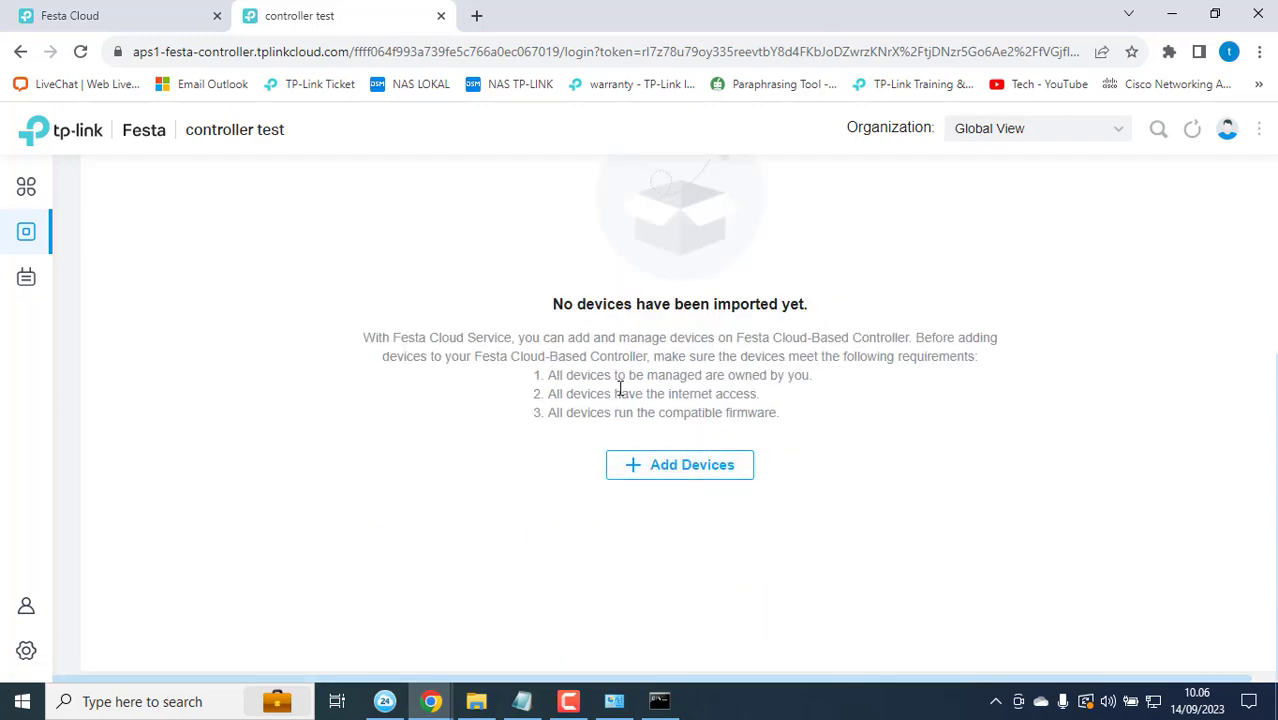
scroll(842, 342, up, 3)
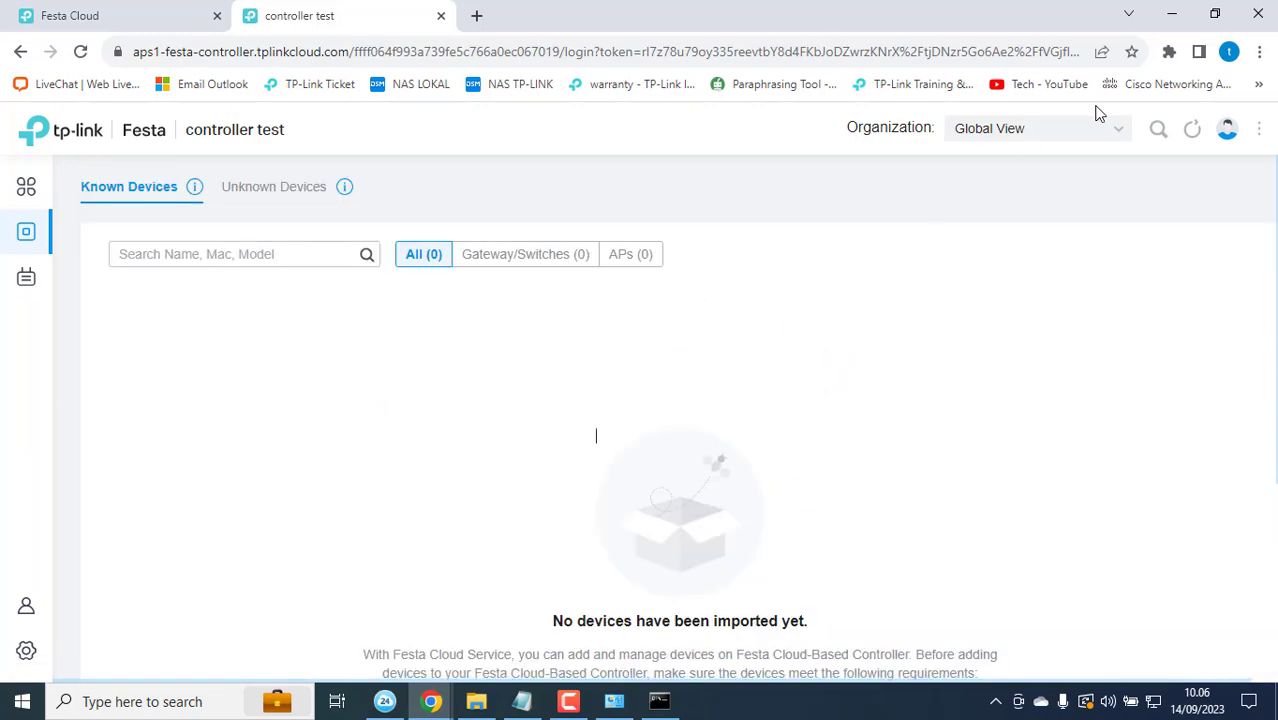
click(1108, 134)
click(1000, 251)
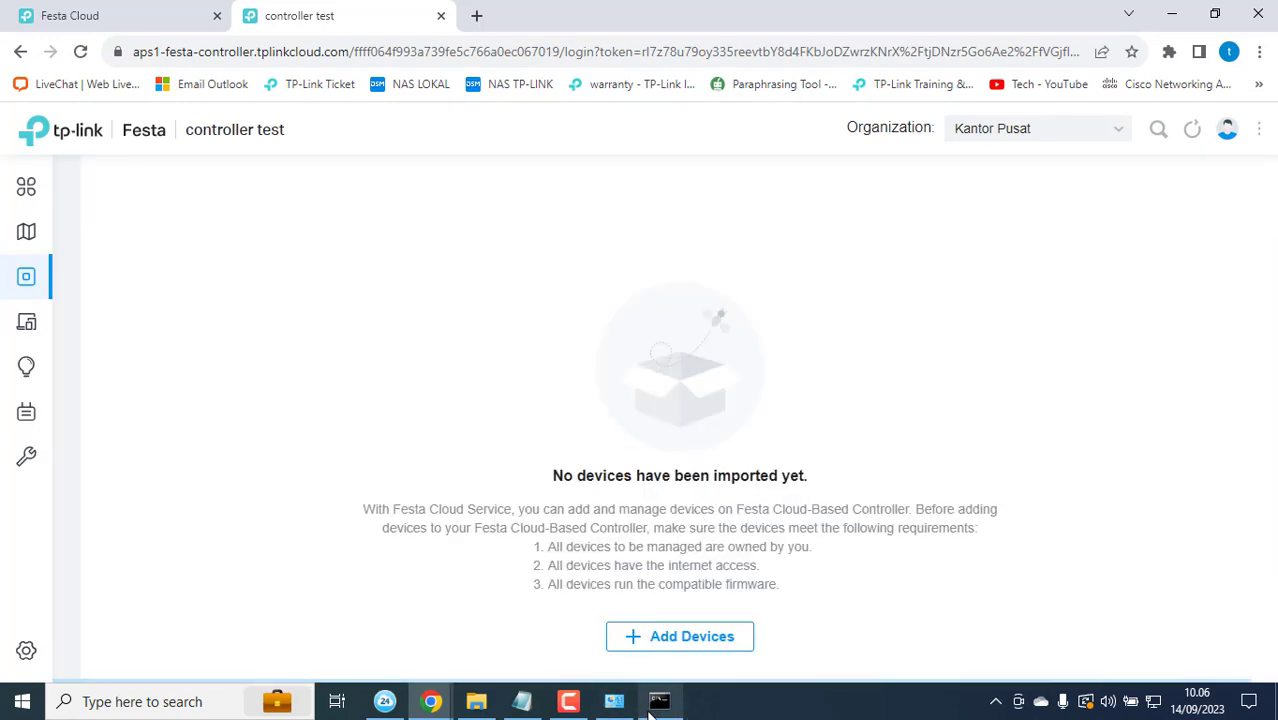
Step: Connect the laptop's Wi-Fi to the TP-Link_SC network from the tray network list
click(614, 701)
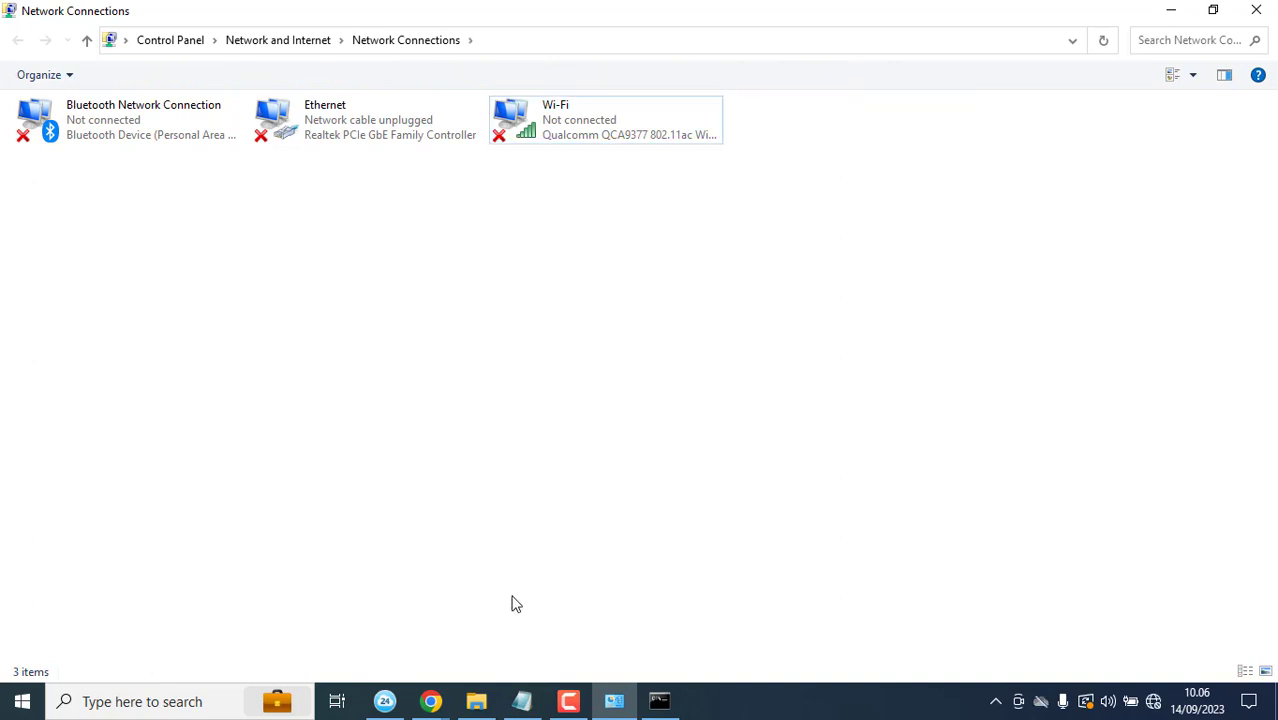
click(1156, 704)
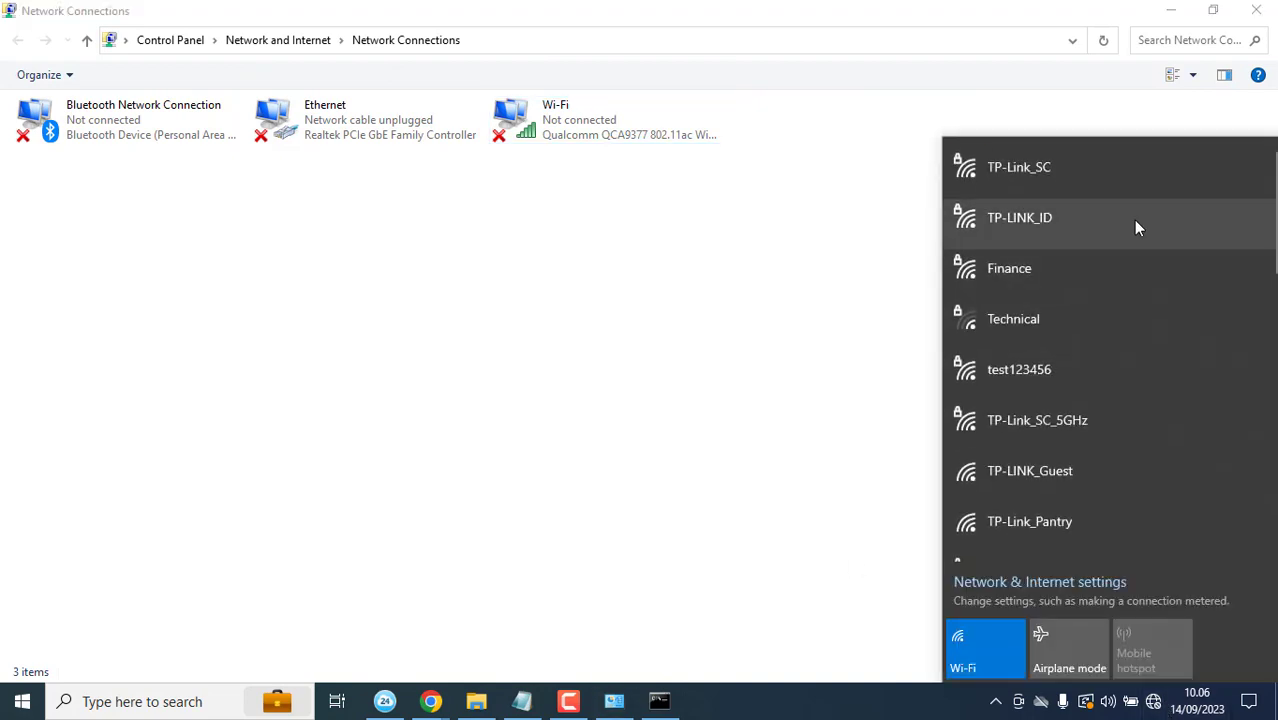
click(1072, 291)
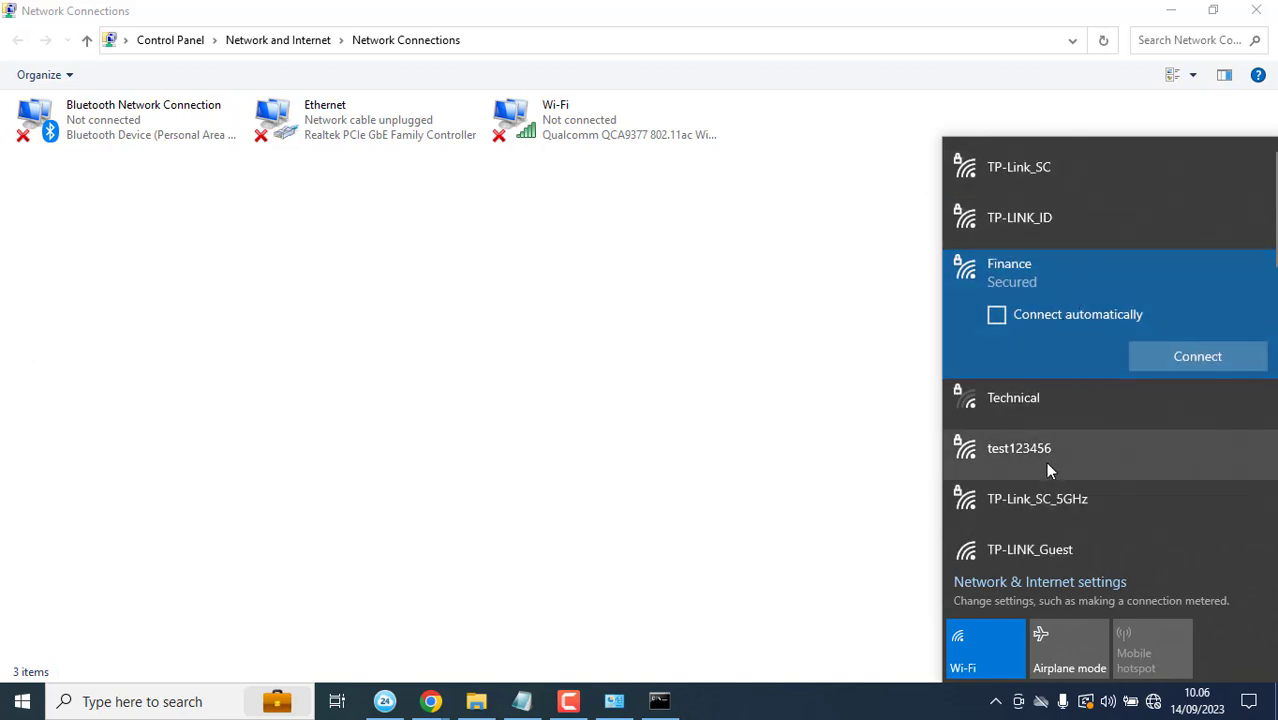
click(1041, 196)
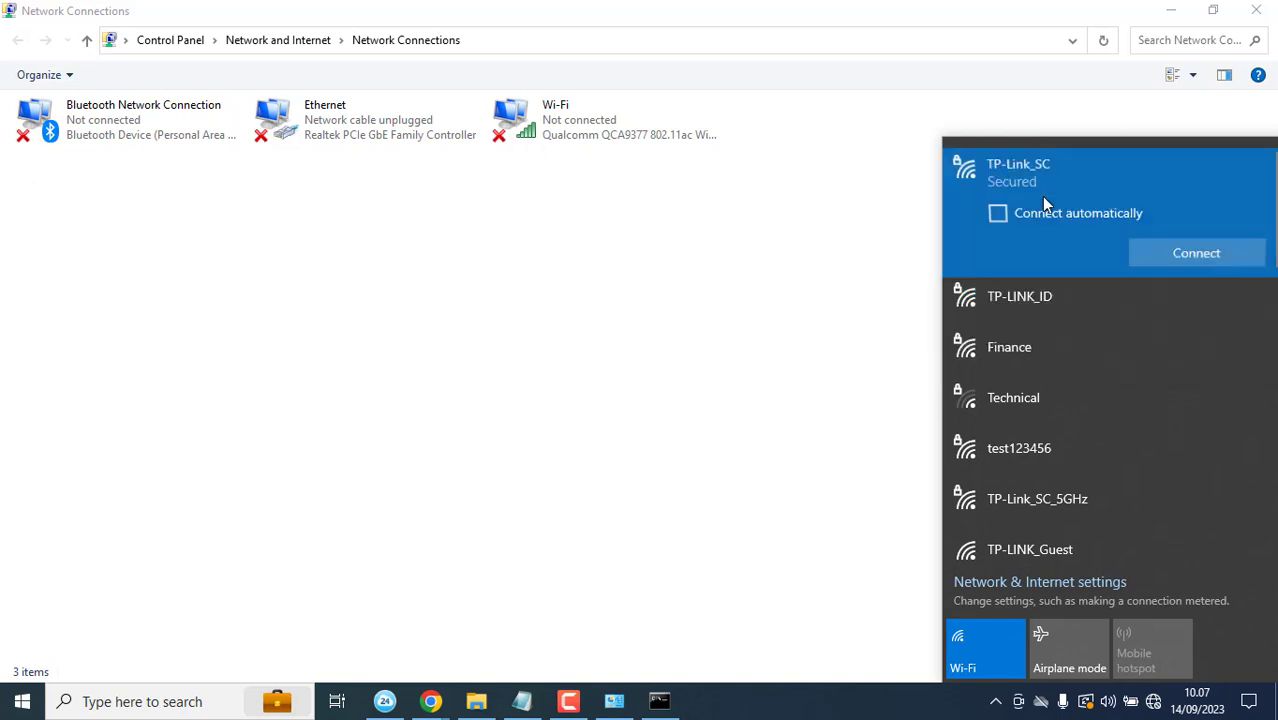
click(1180, 255)
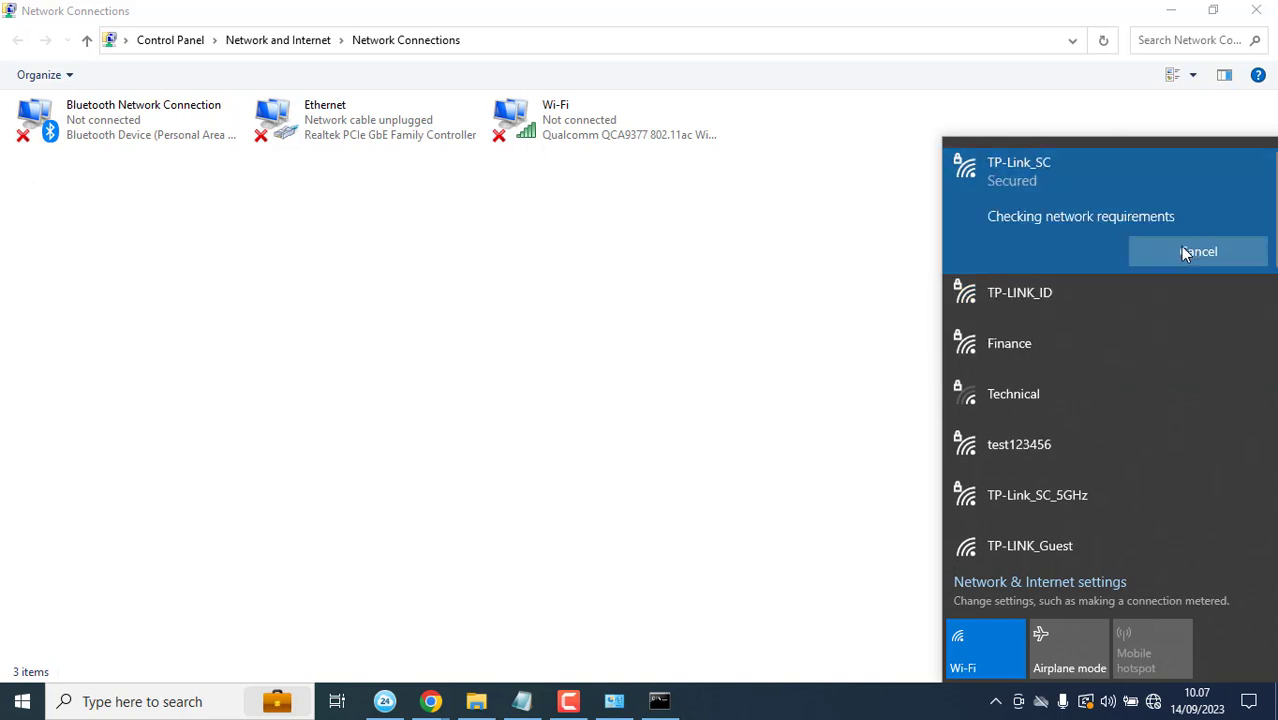
click(773, 286)
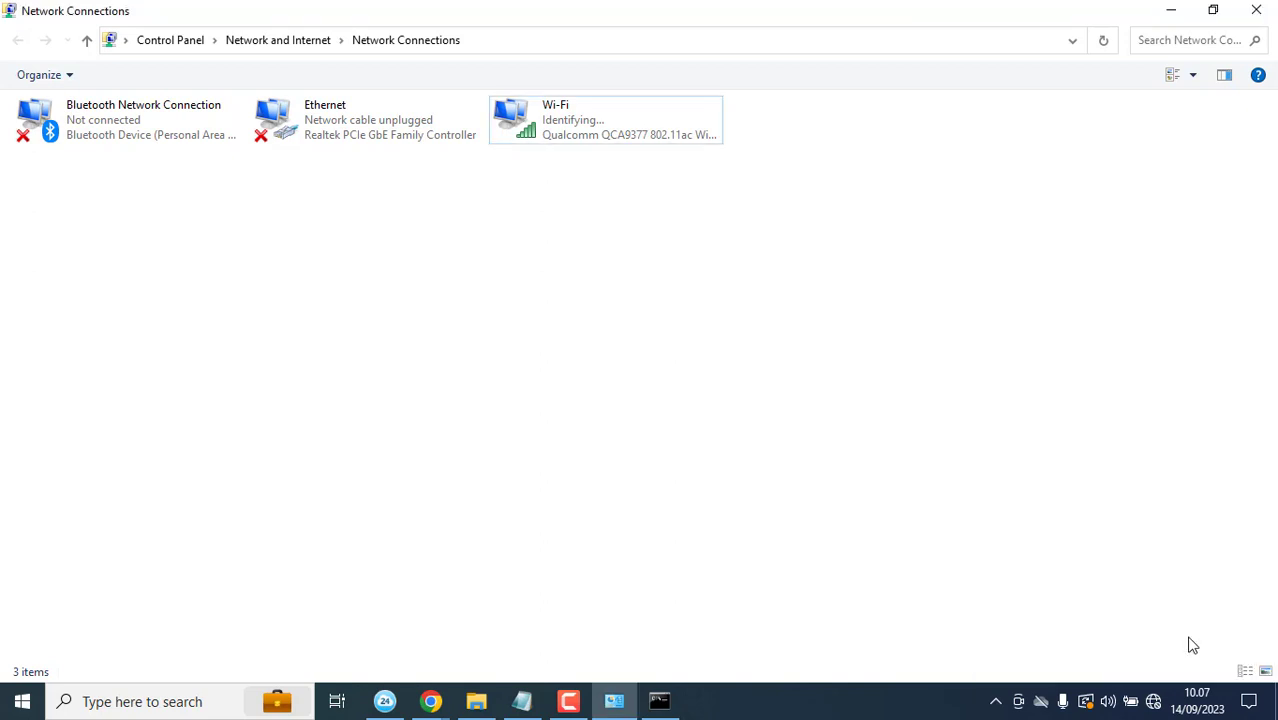
Step: Confirm TP-Link_SC shows as connected, then return to the Chrome windows
click(1153, 701)
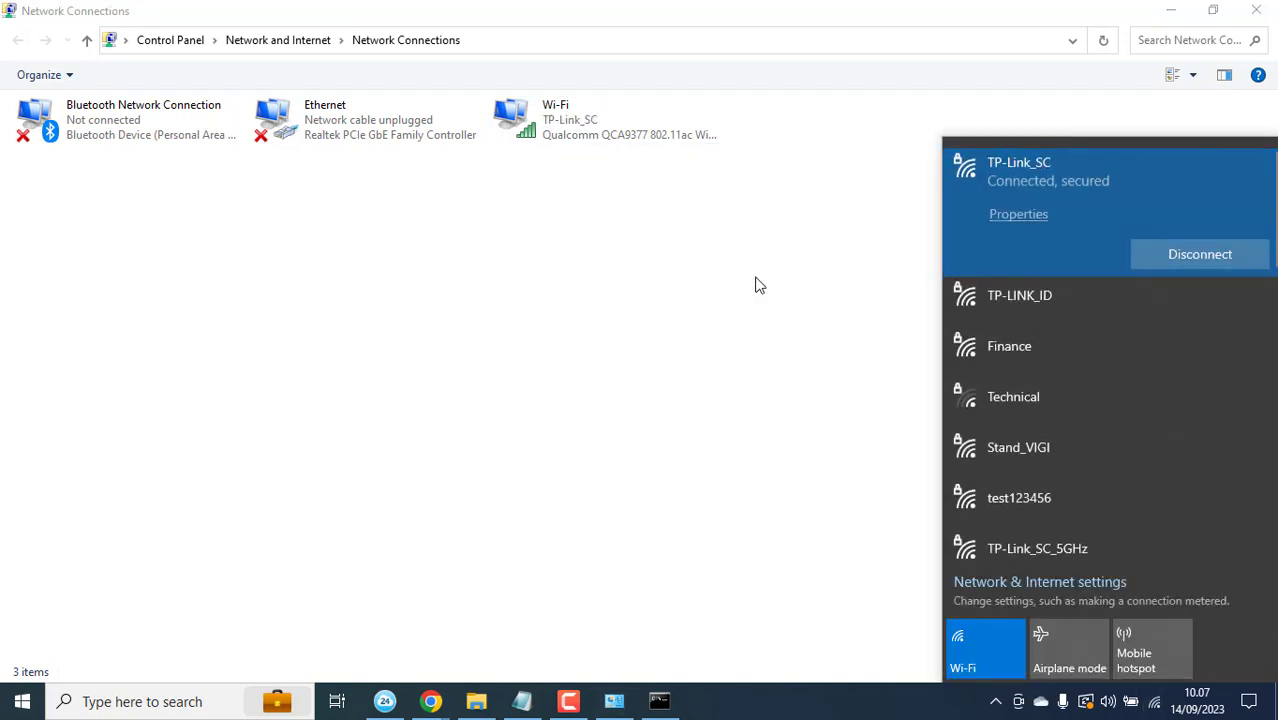
click(756, 282)
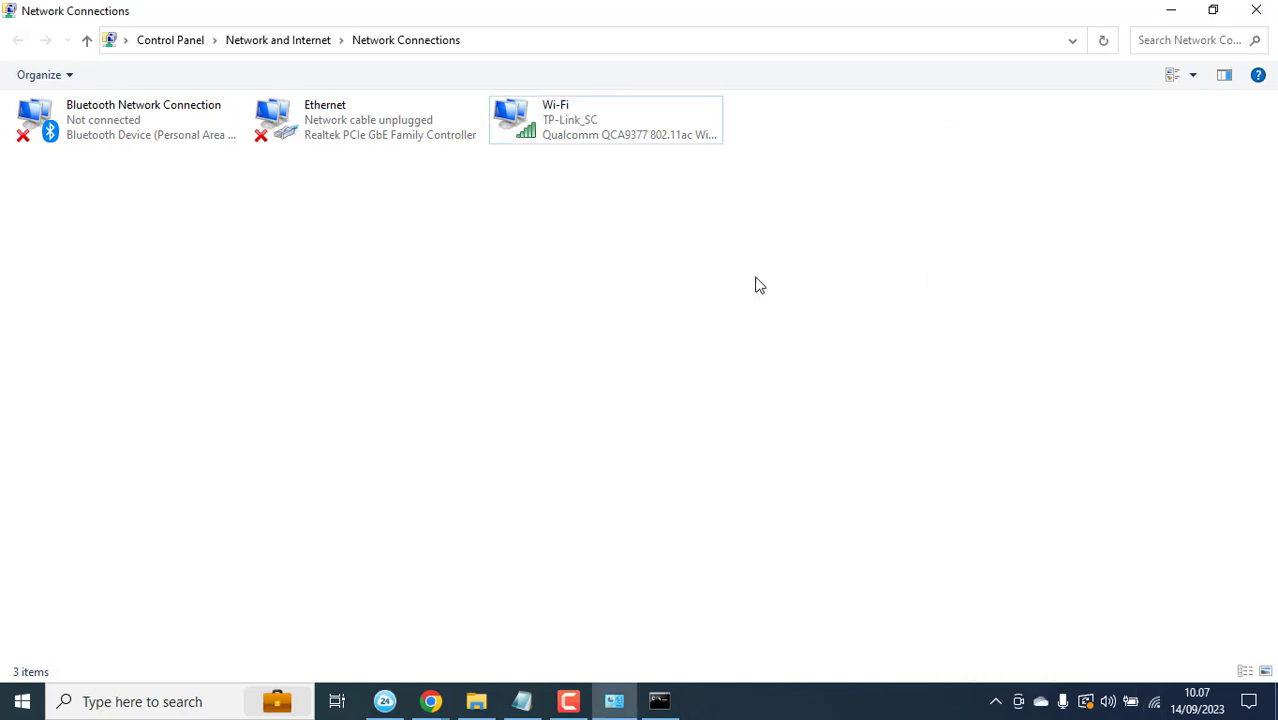
click(431, 701)
click(1154, 701)
scroll(1147, 450, down, 1)
scroll(1147, 448, down, 1)
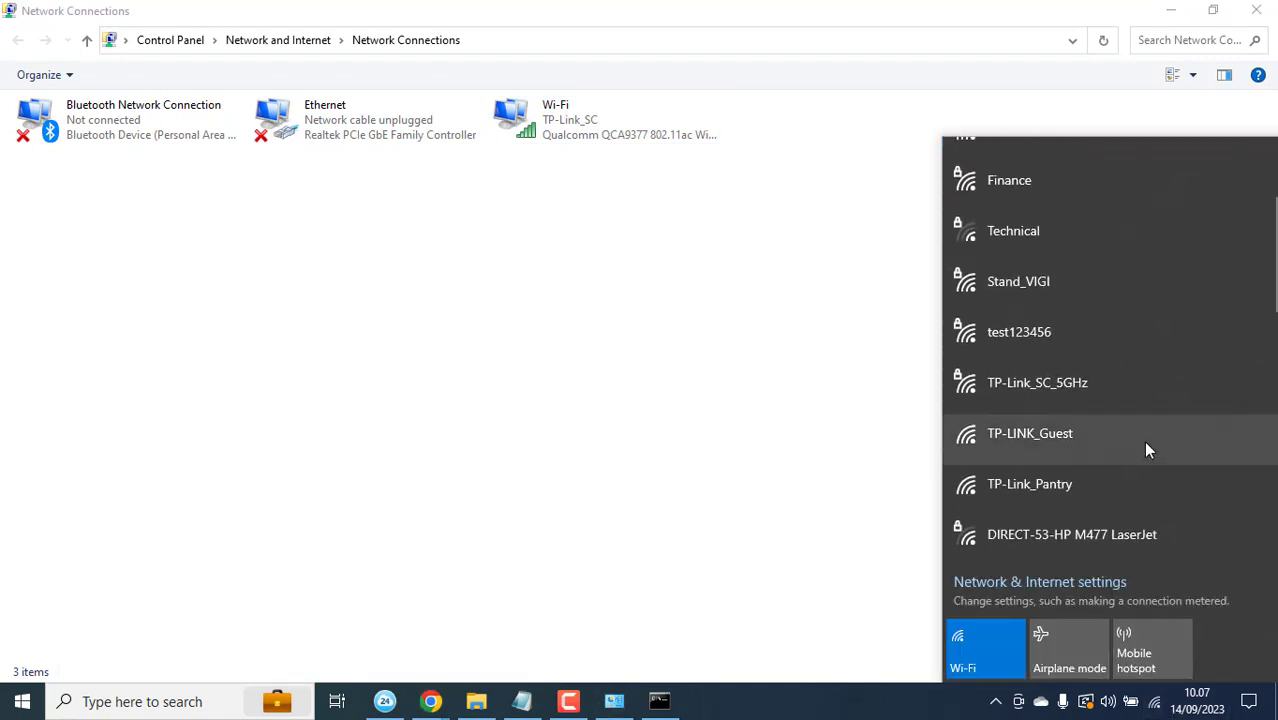
scroll(1147, 448, up, 3)
click(735, 439)
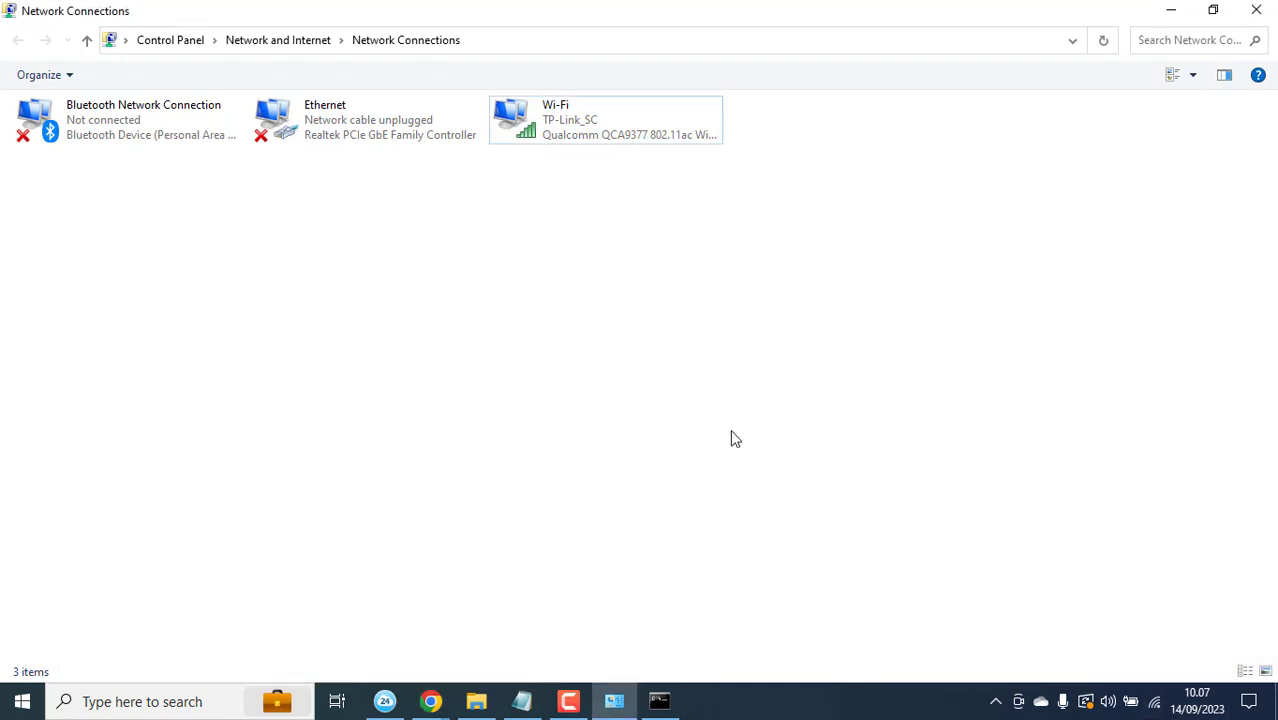
click(431, 700)
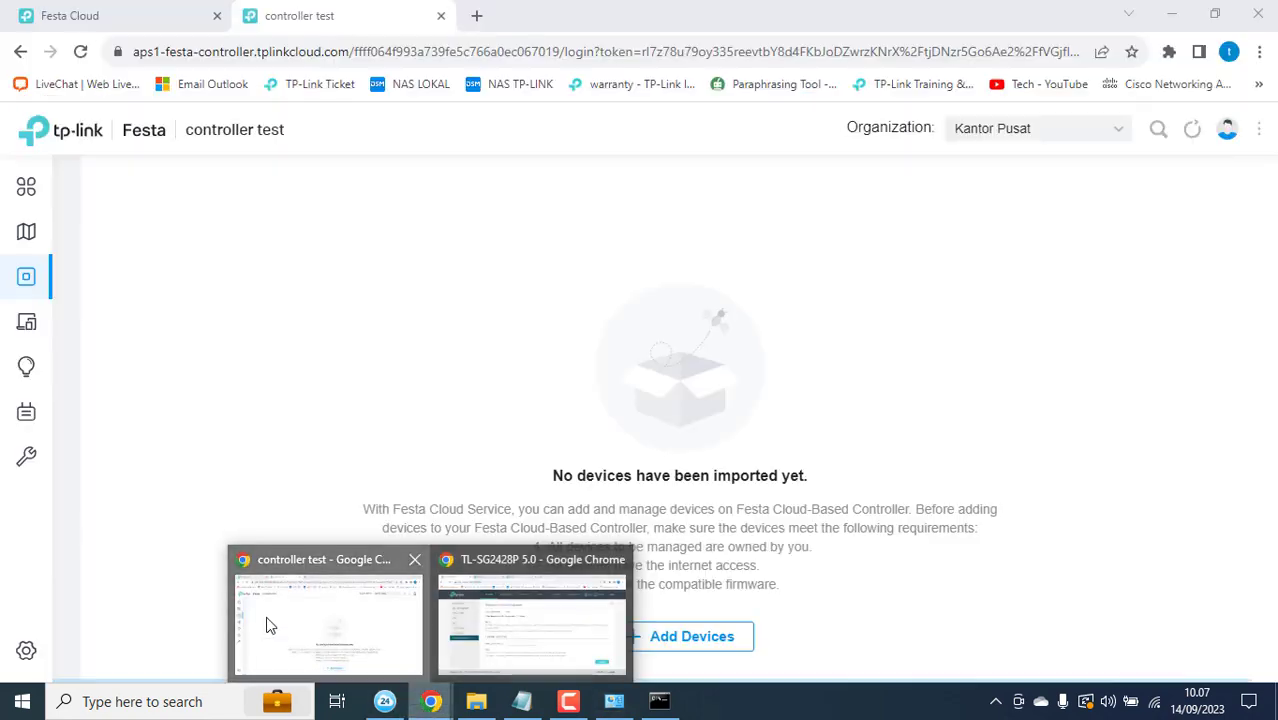
click(266, 625)
click(81, 52)
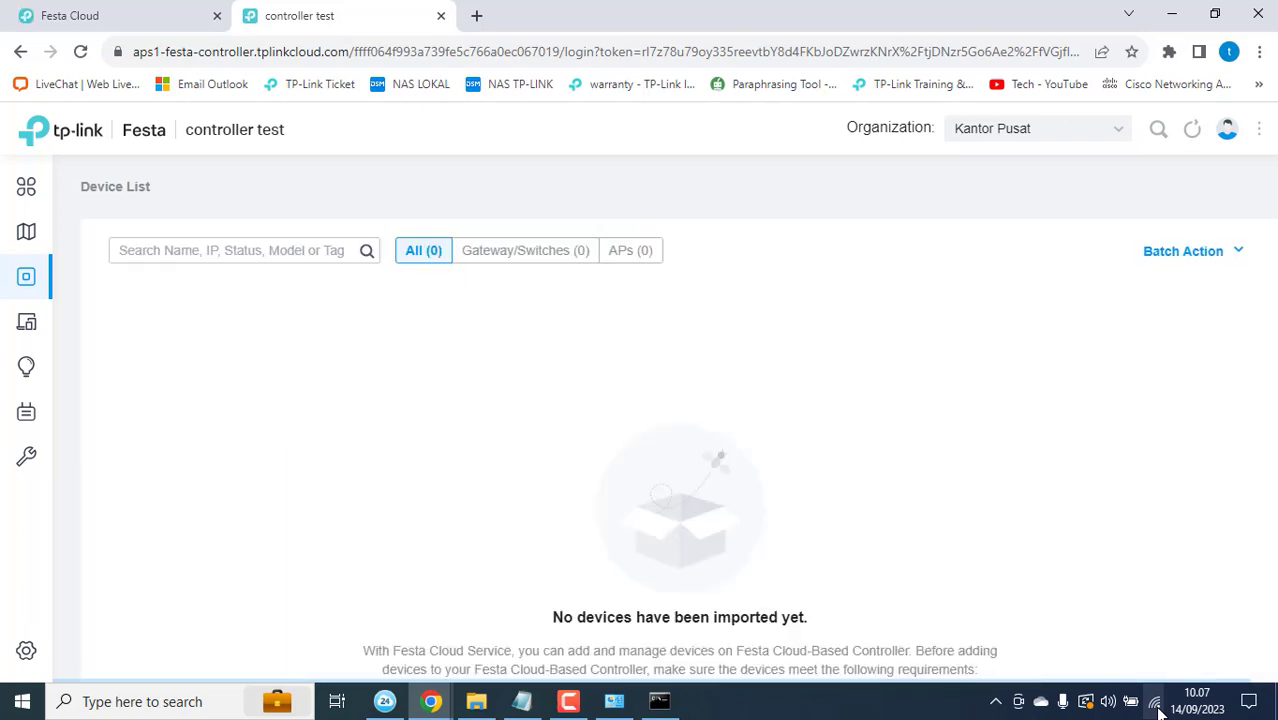
click(1155, 703)
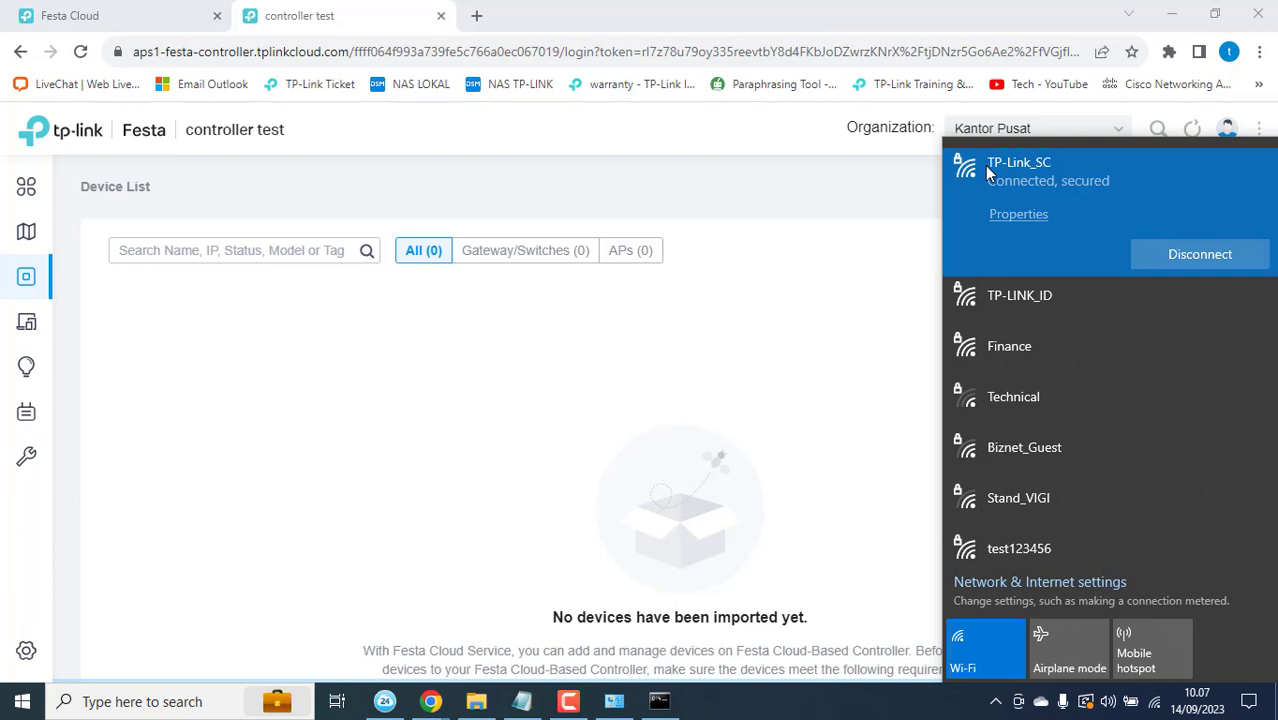
click(802, 245)
scroll(802, 246, down, 3)
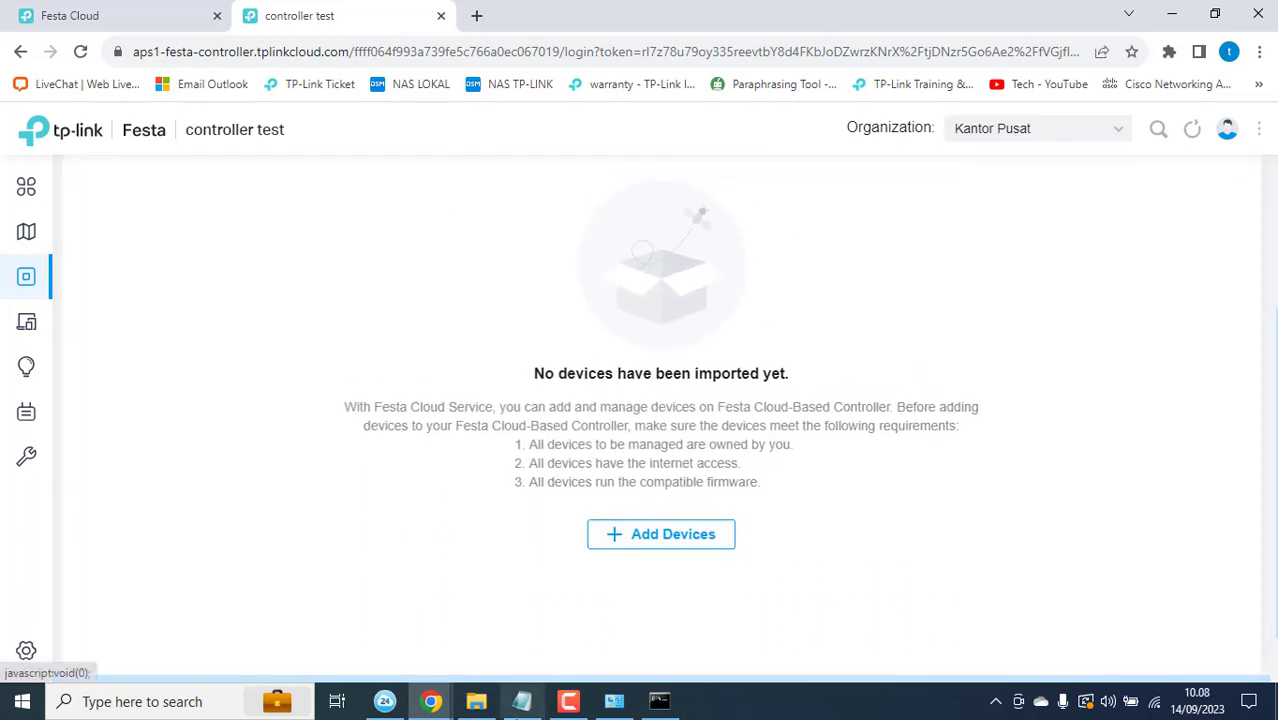
mouse_move(521, 701)
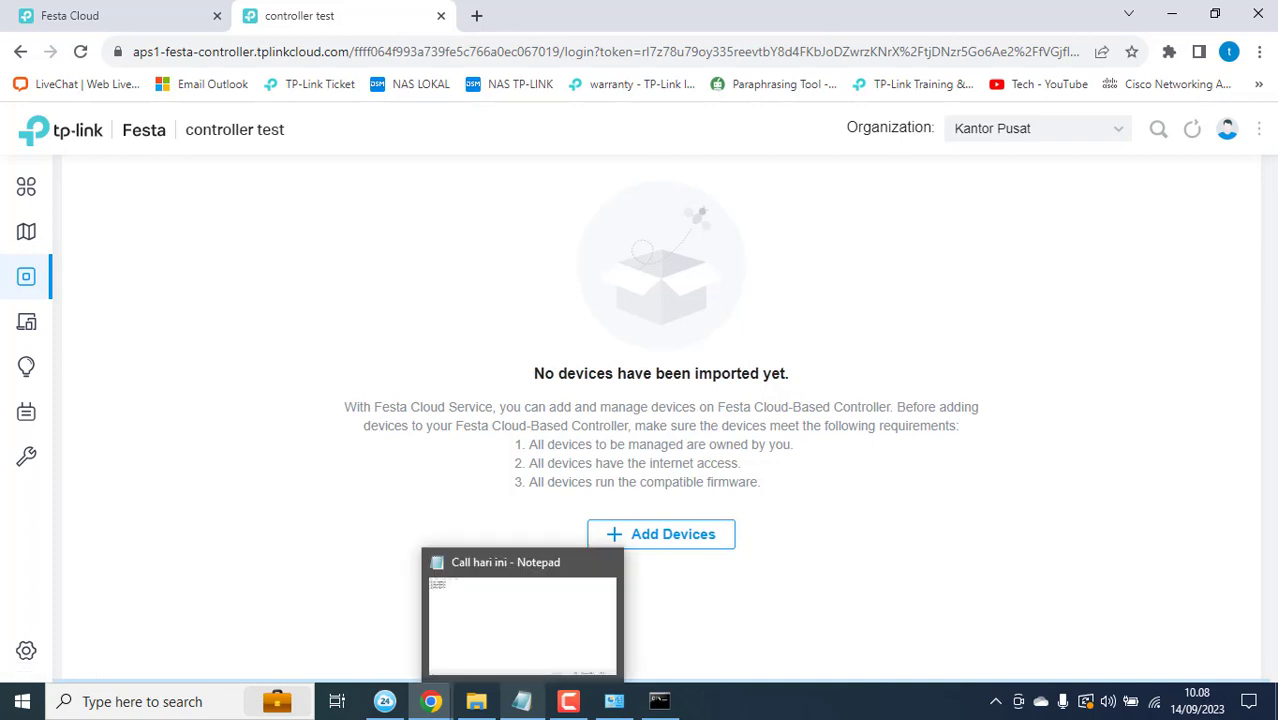
Step: Select the first serial number in the 'Call hari ini' notes and return to the controller test page
click(521, 701)
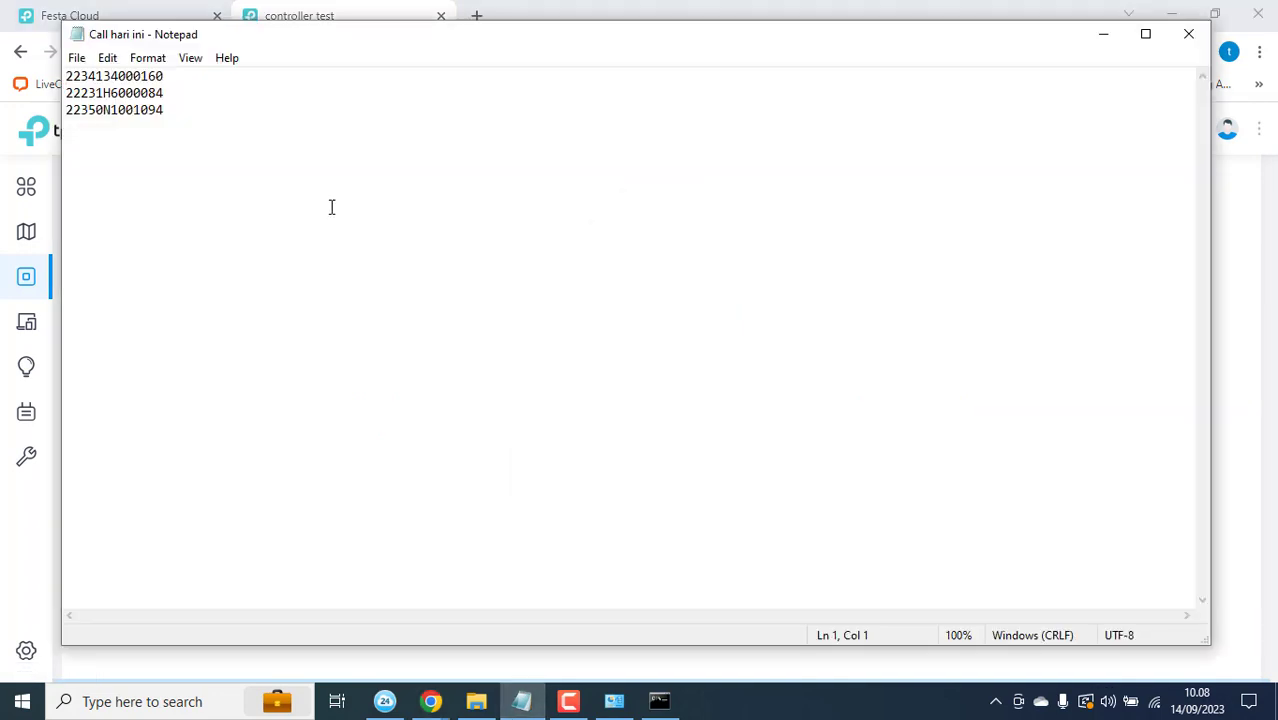
drag(170, 112, 62, 73)
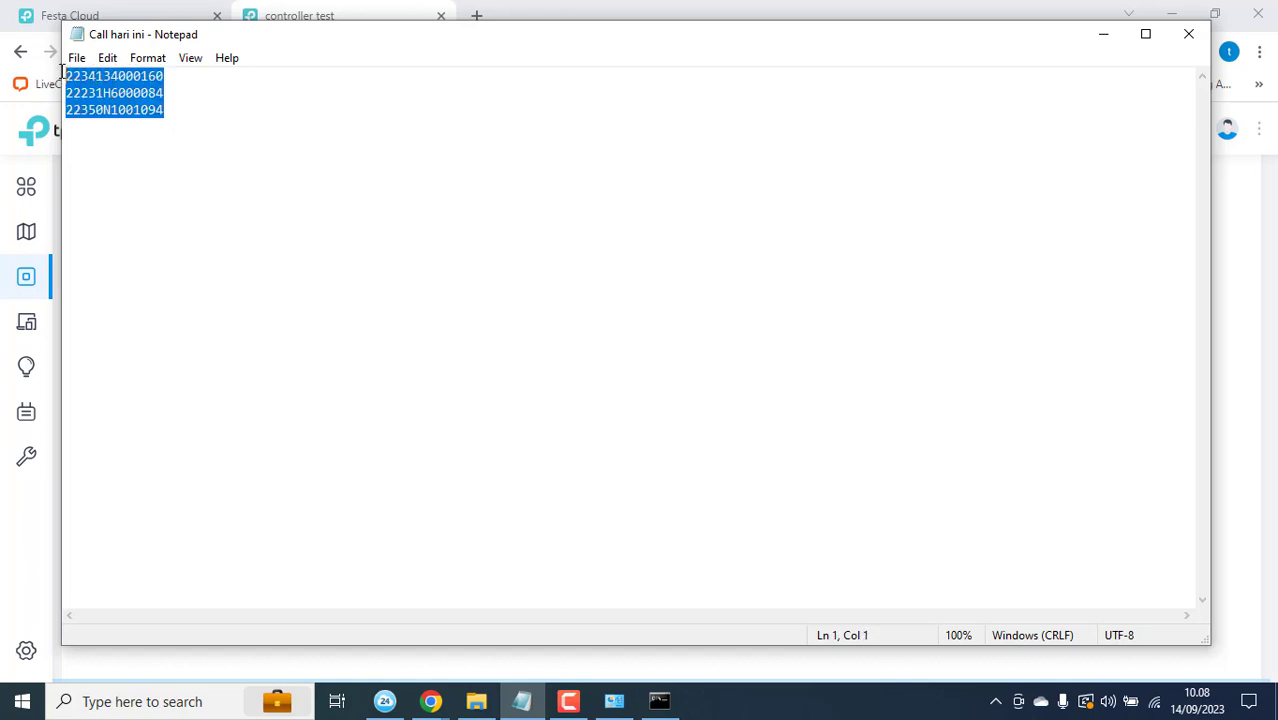
click(133, 114)
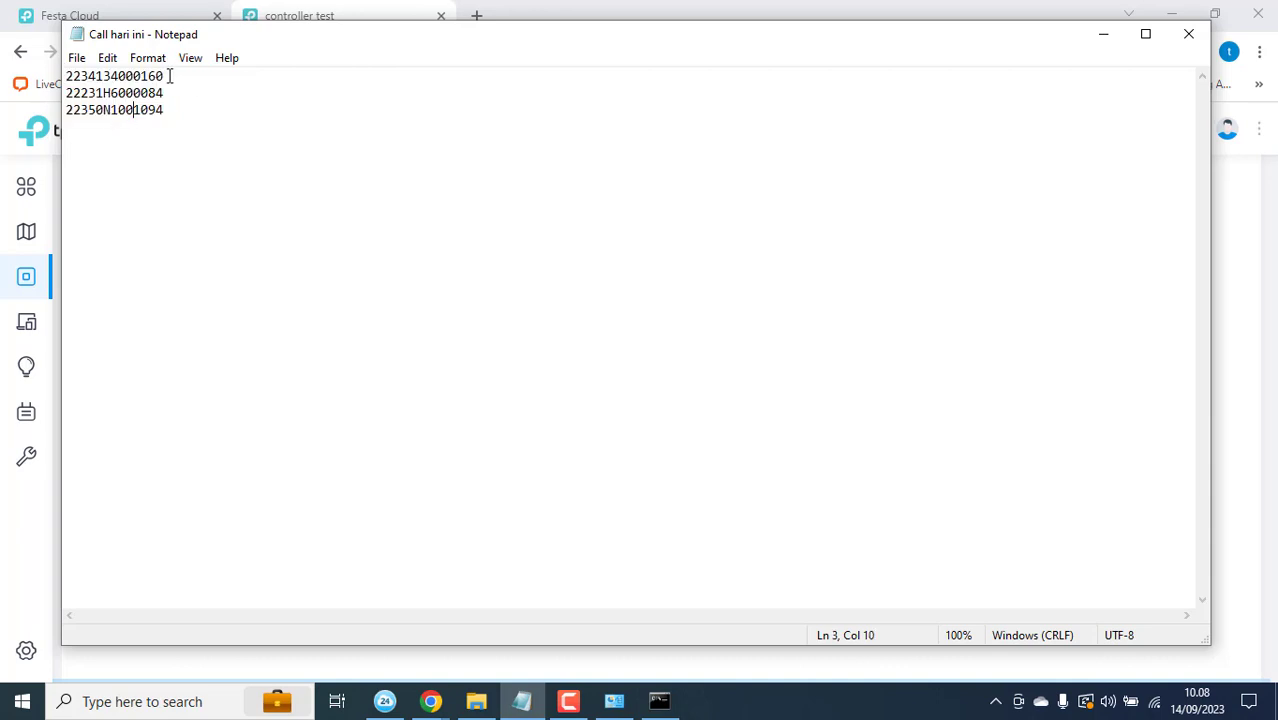
drag(170, 76, 52, 74)
key(ctrl+c)
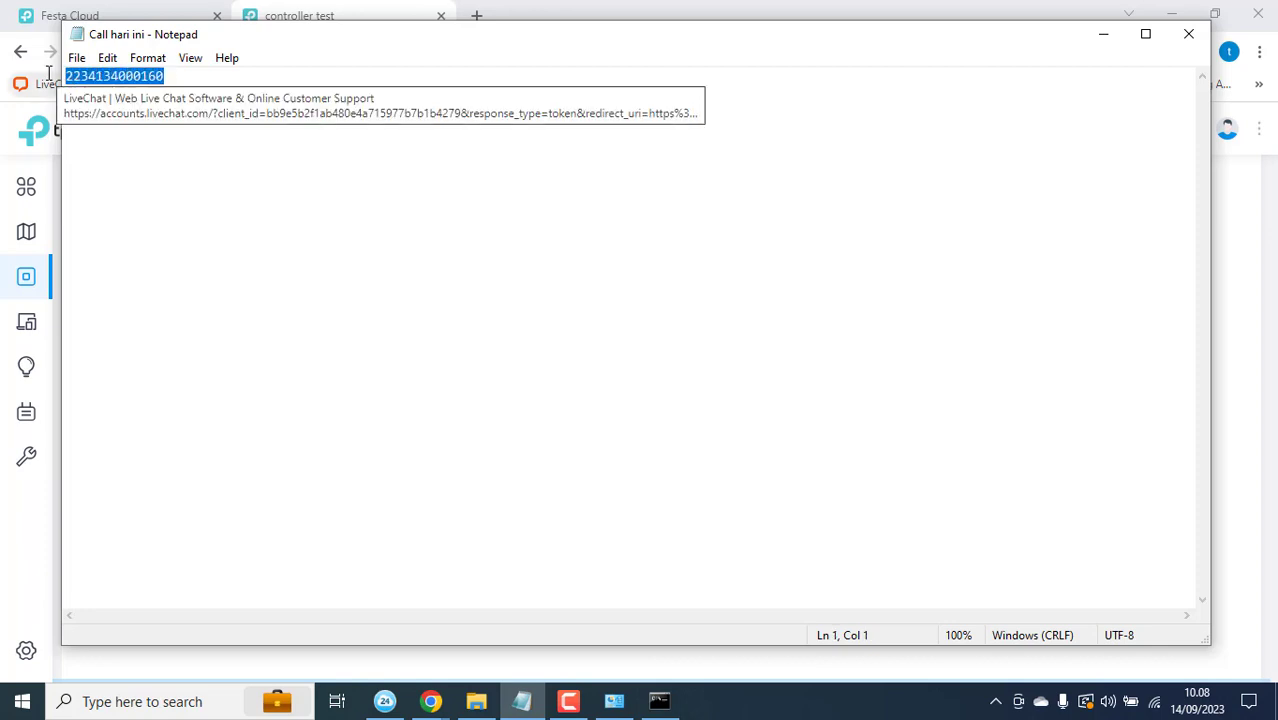
click(356, 6)
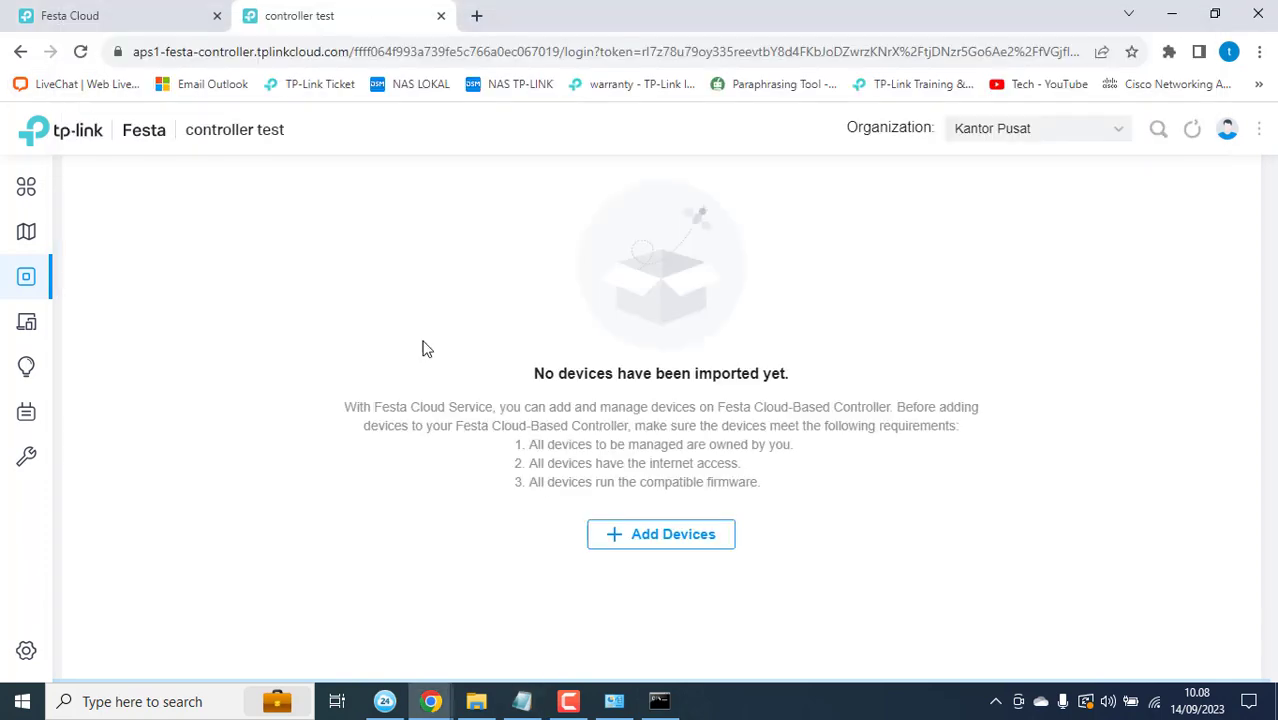
Step: Open the Add Devices form and paste the first serial number into row 1
click(672, 538)
click(369, 460)
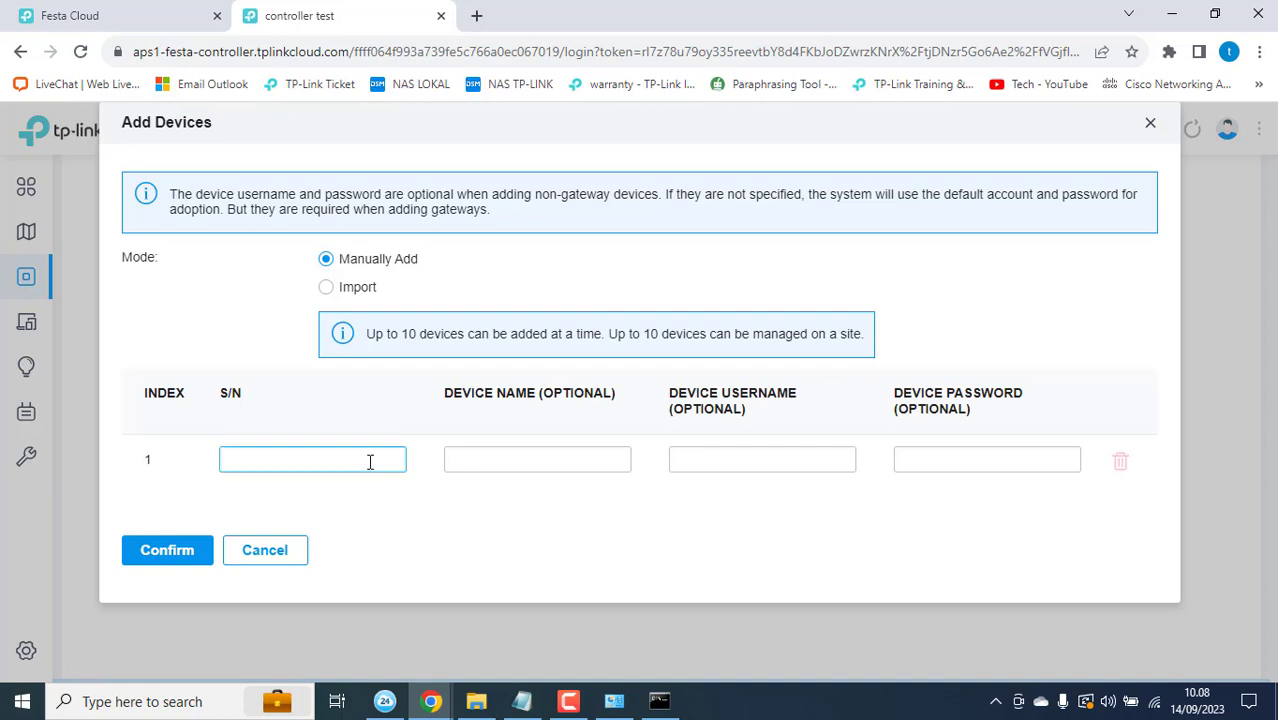
key(ctrl+v)
click(324, 498)
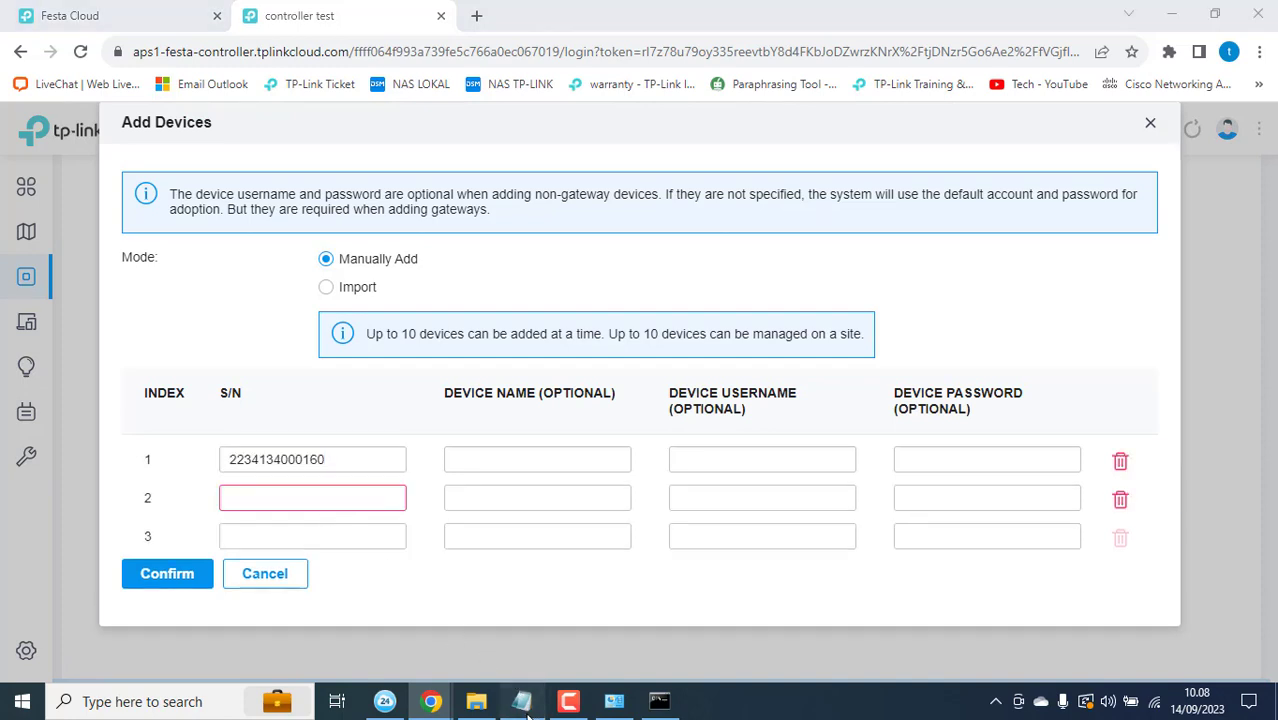
Step: Copy serial 22231H6000084 from the notes and paste it into row 2
click(522, 701)
click(175, 97)
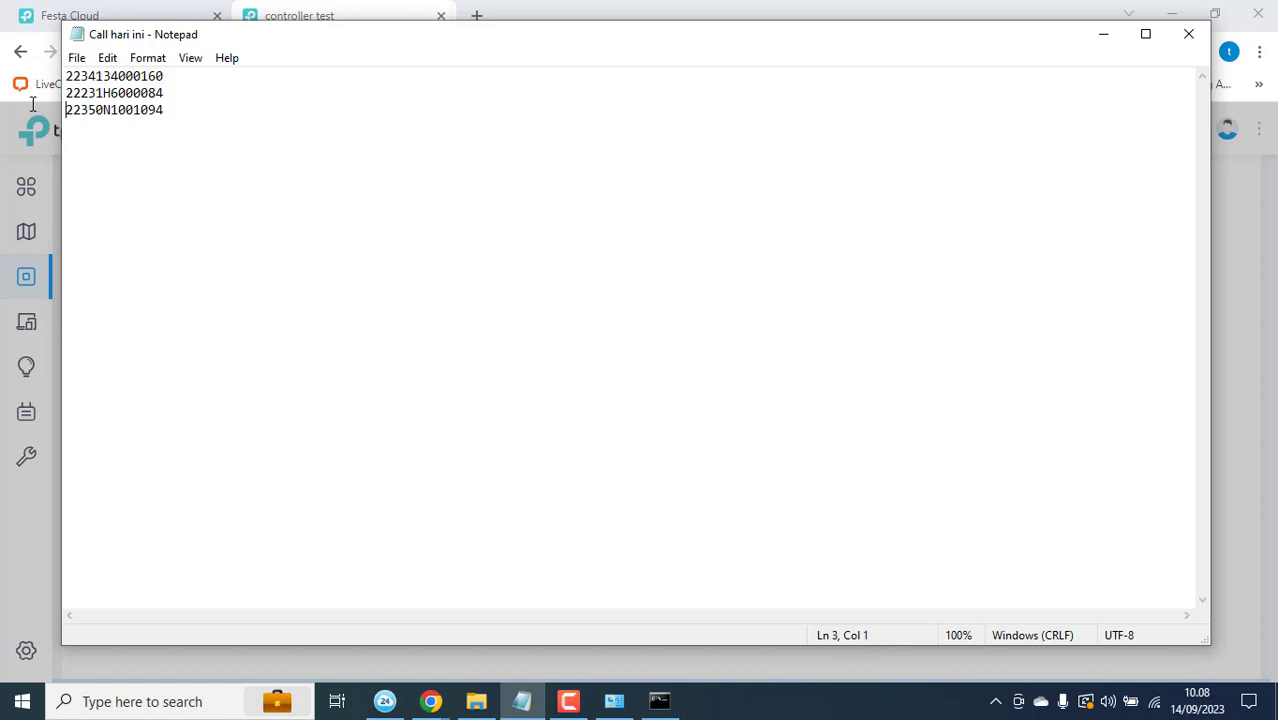
drag(175, 97, 56, 93)
key(ctrl+c)
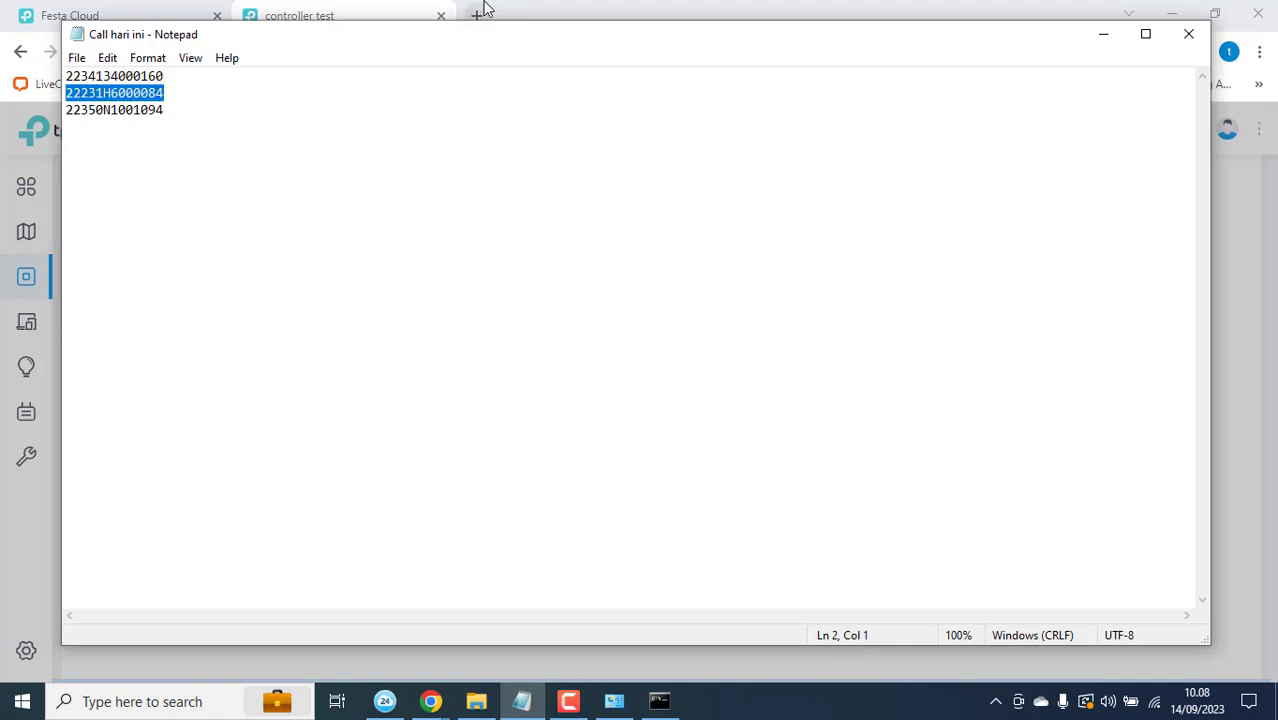
click(385, 8)
key(ctrl+v)
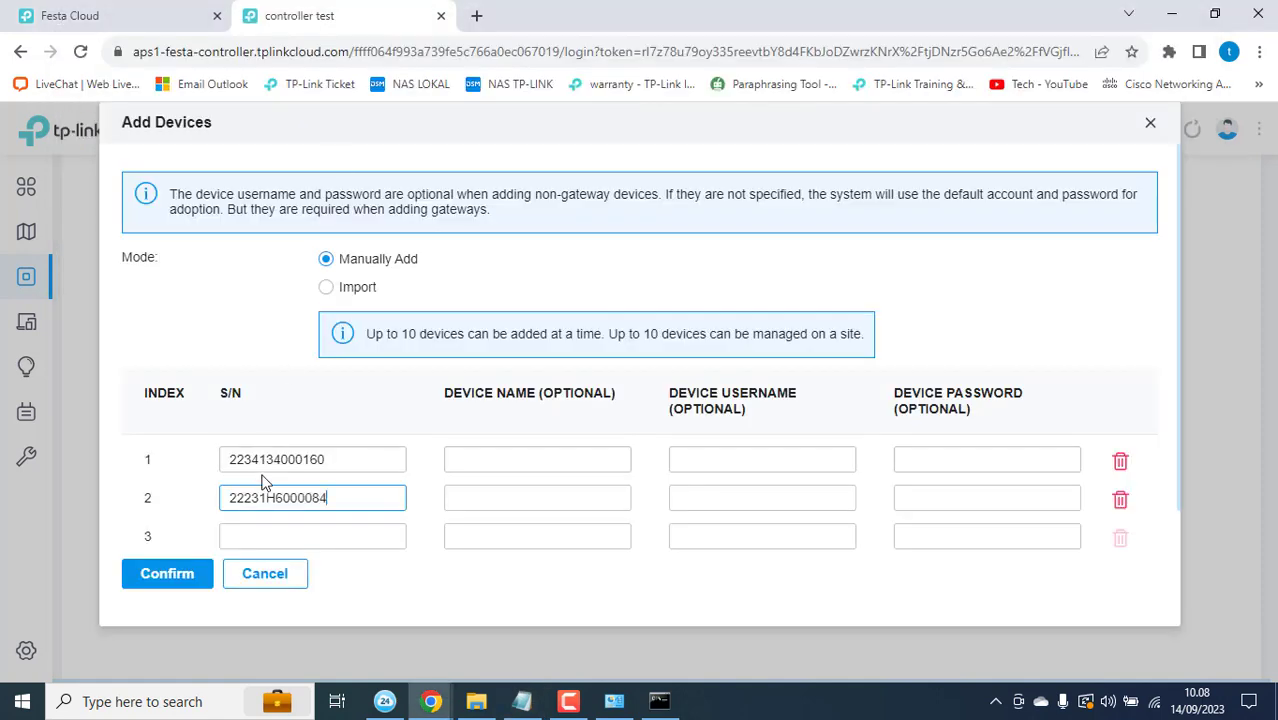
click(254, 530)
Step: Copy serial 22350N1001094 from the notes into row 3, leaving the optional login fields blank
click(614, 701)
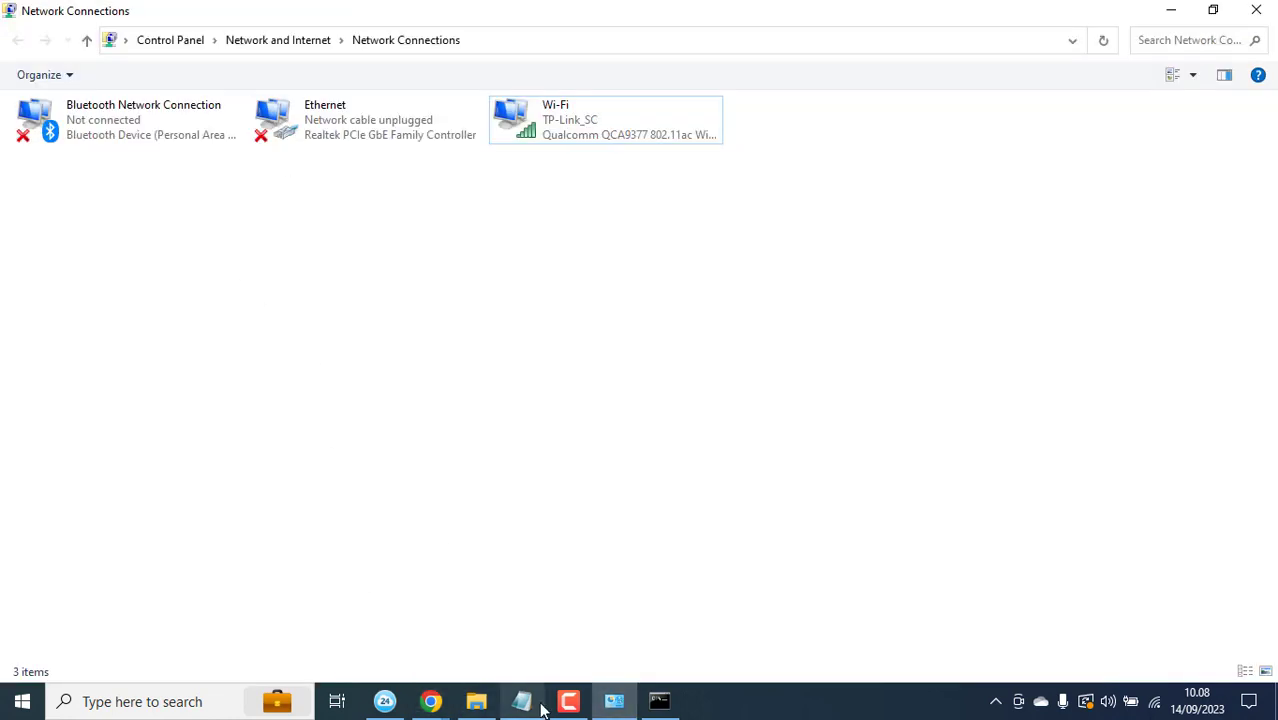
mouse_move(430, 701)
click(340, 606)
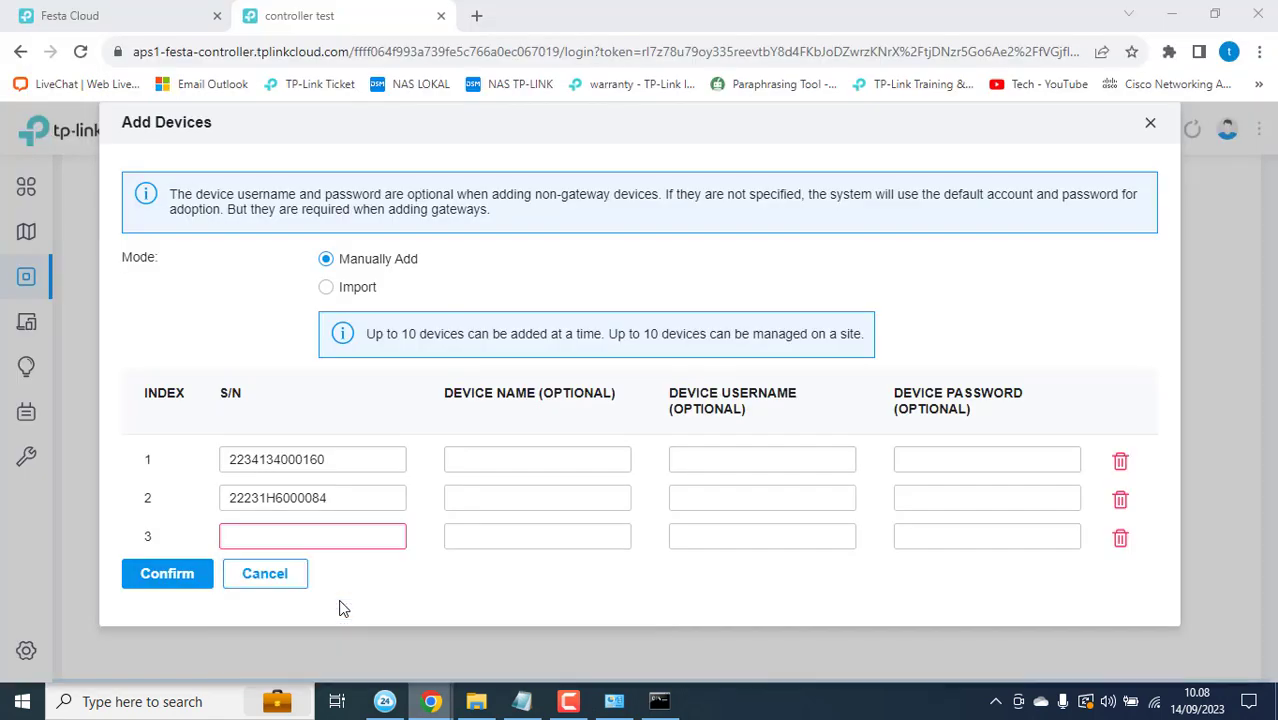
click(522, 701)
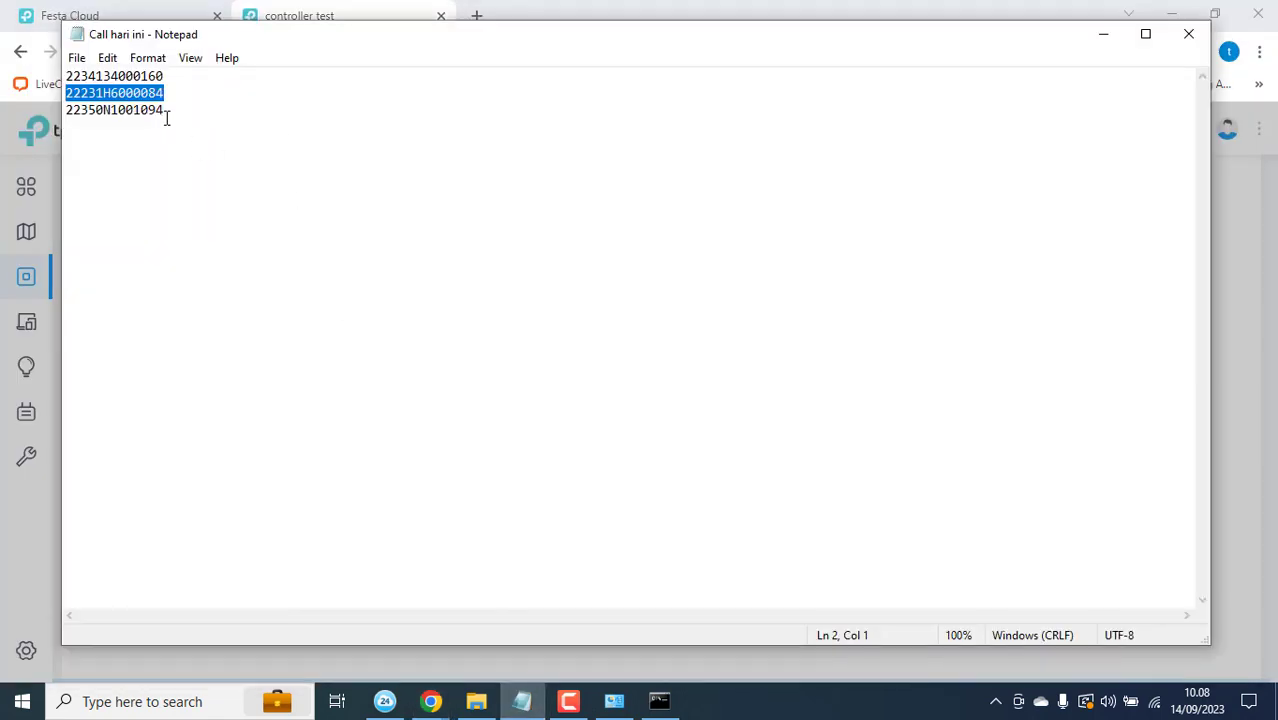
drag(104, 121, 52, 113)
key(ctrl+c)
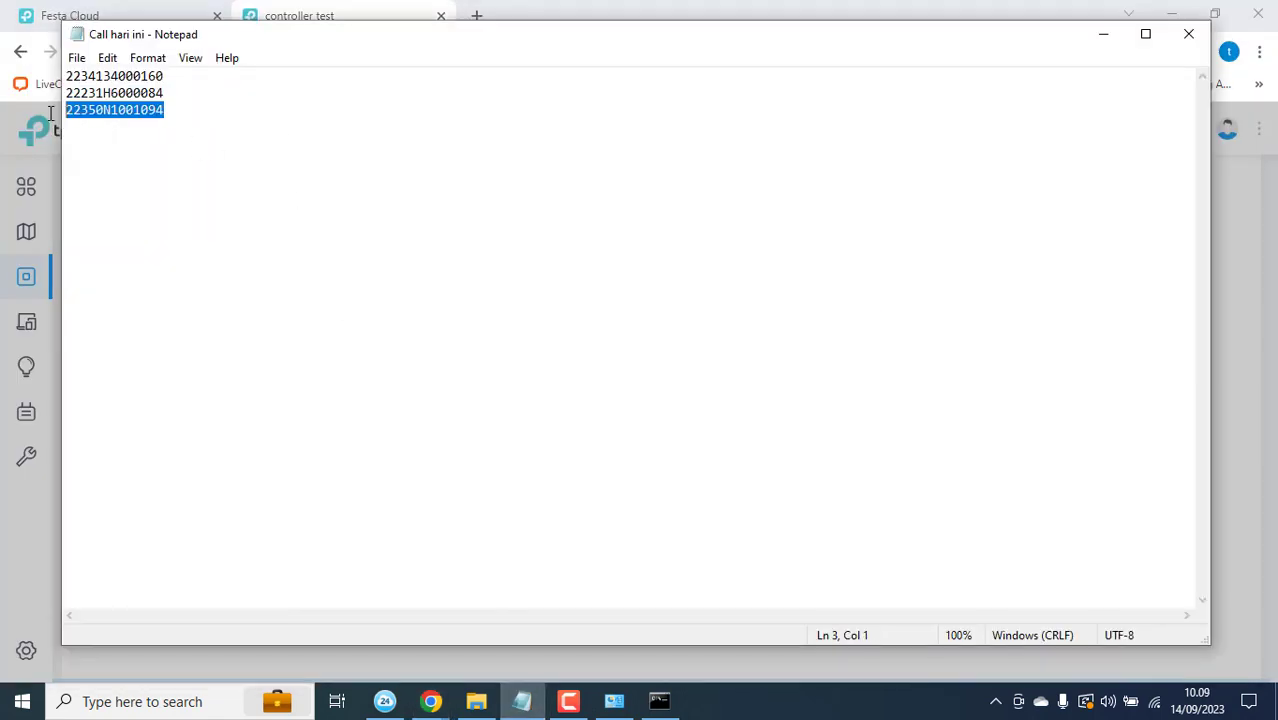
key(alt+Tab)
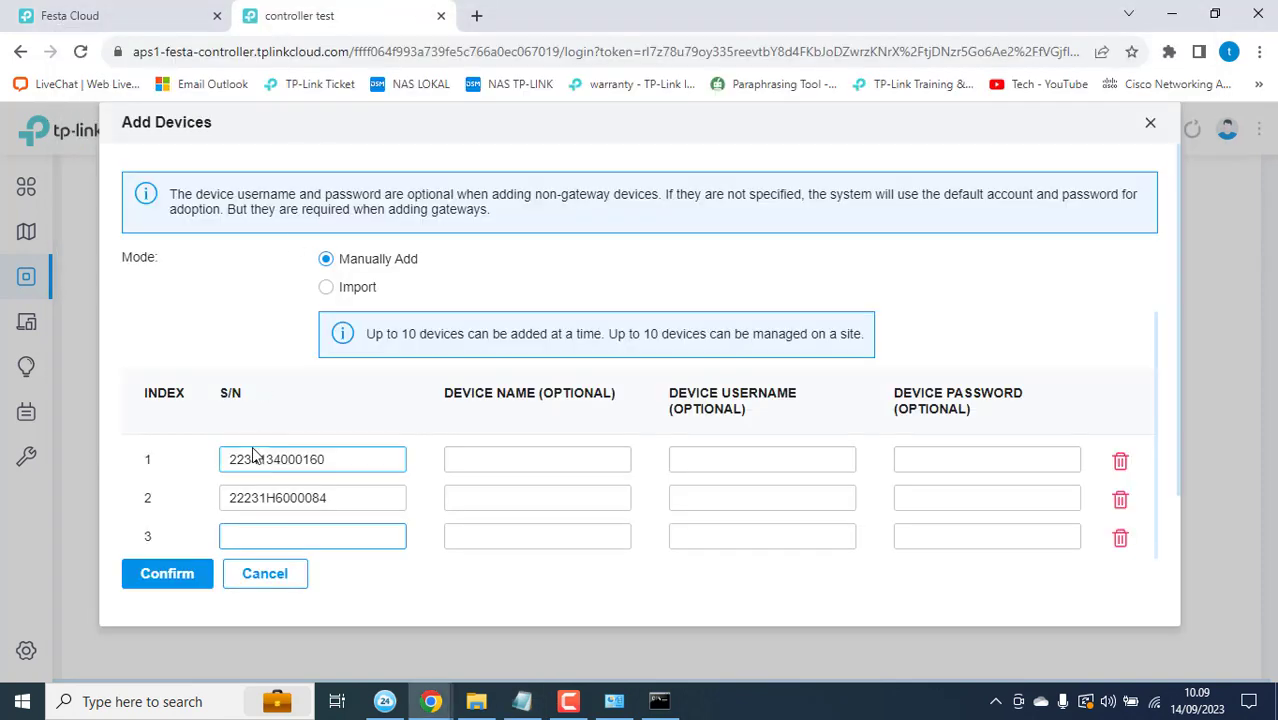
key(ctrl+v)
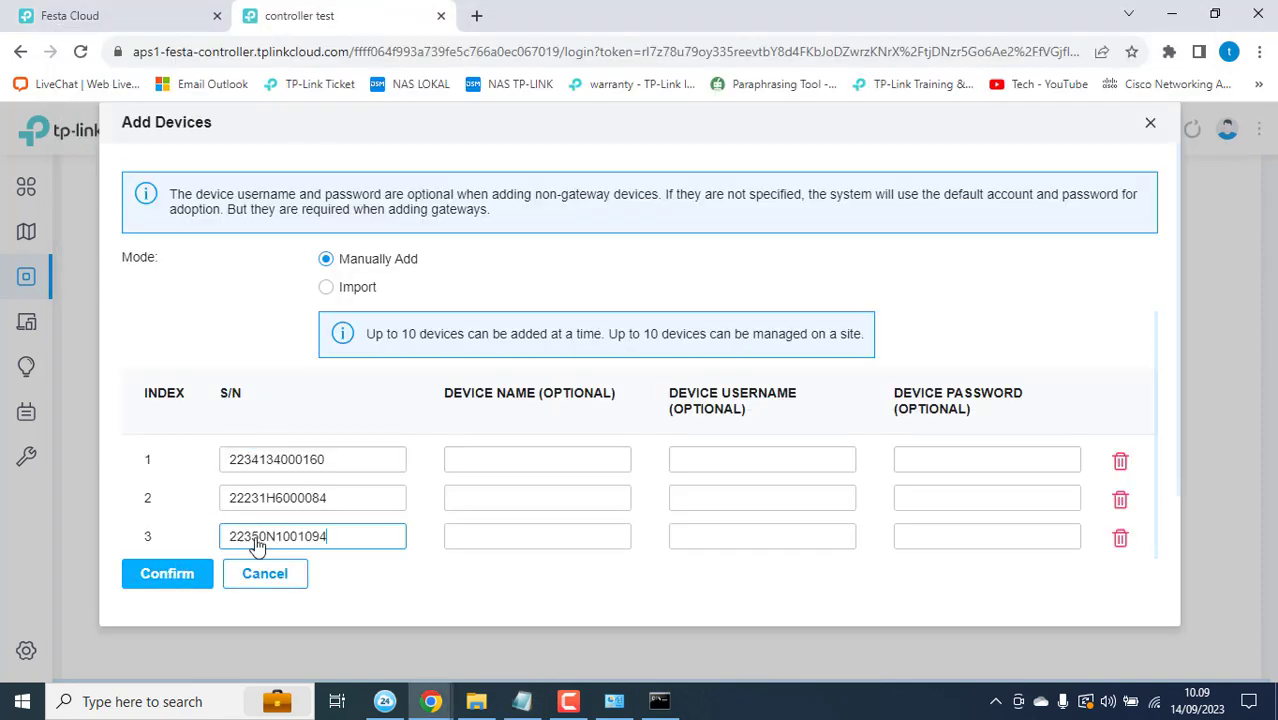
click(728, 451)
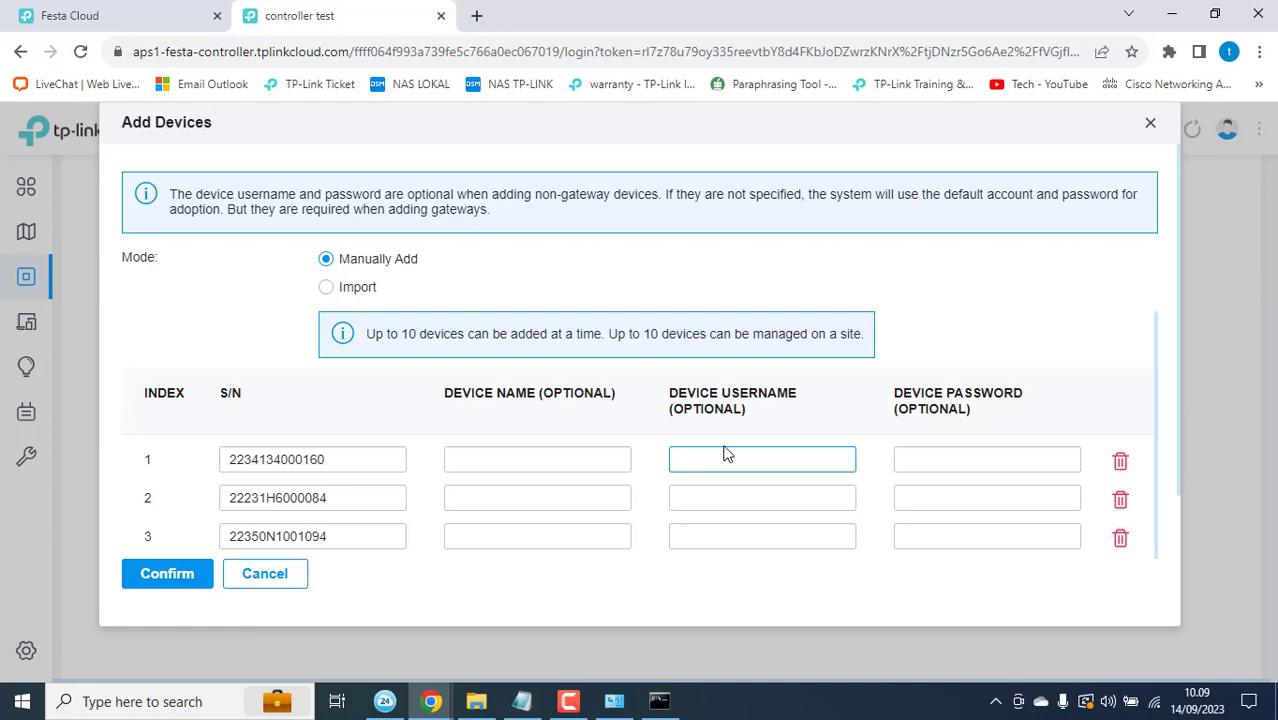
drag(668, 409, 757, 412)
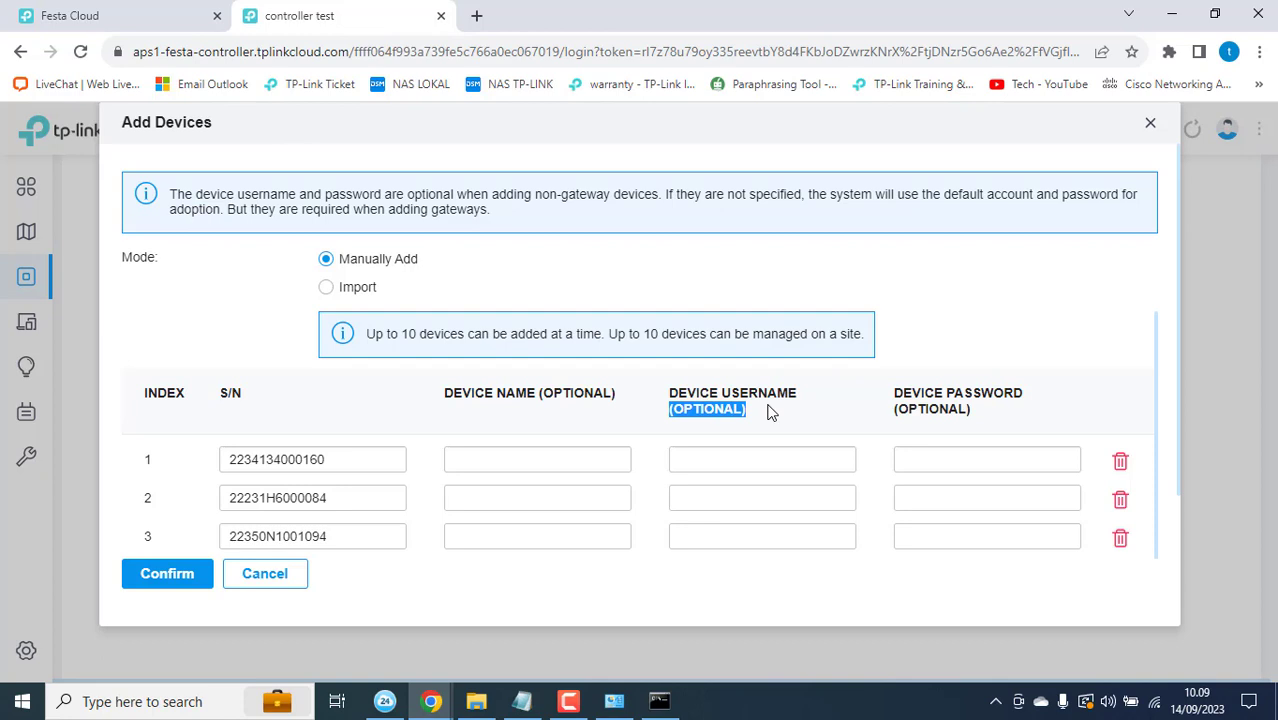
Step: Give the first two devices the username admin and their device password
click(722, 449)
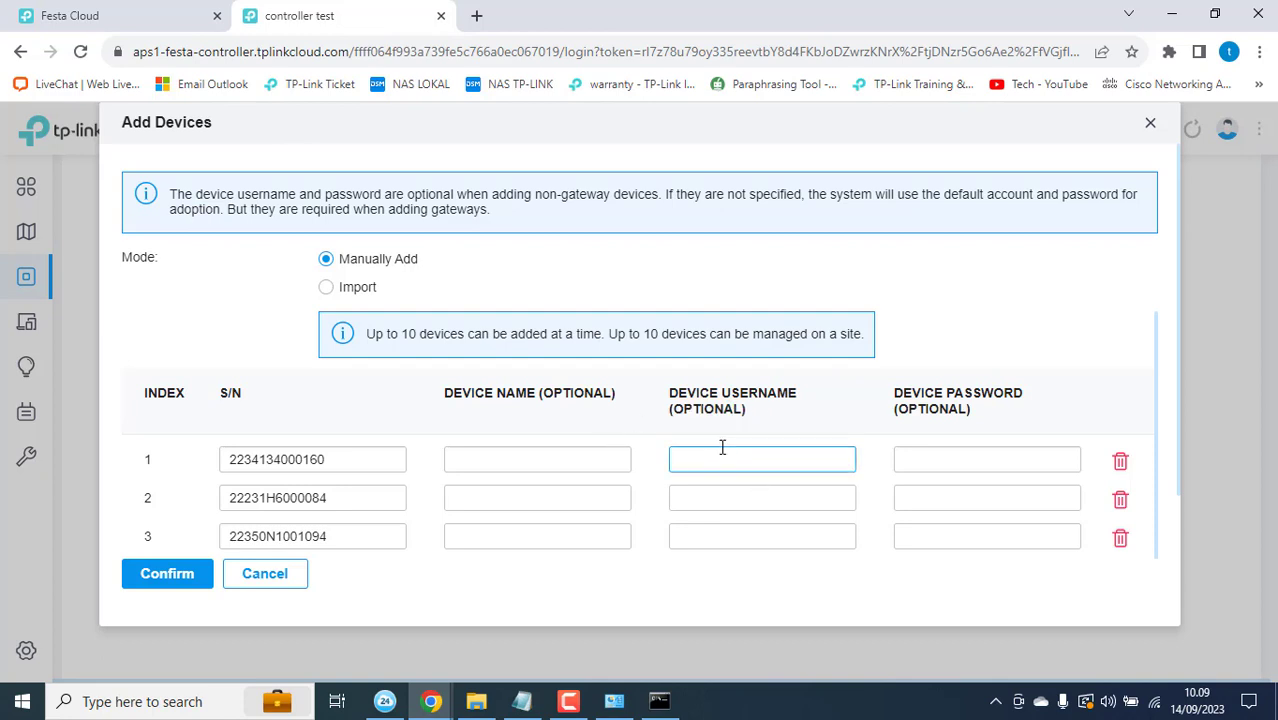
text(admin)
key(Tab)
text(admin123)
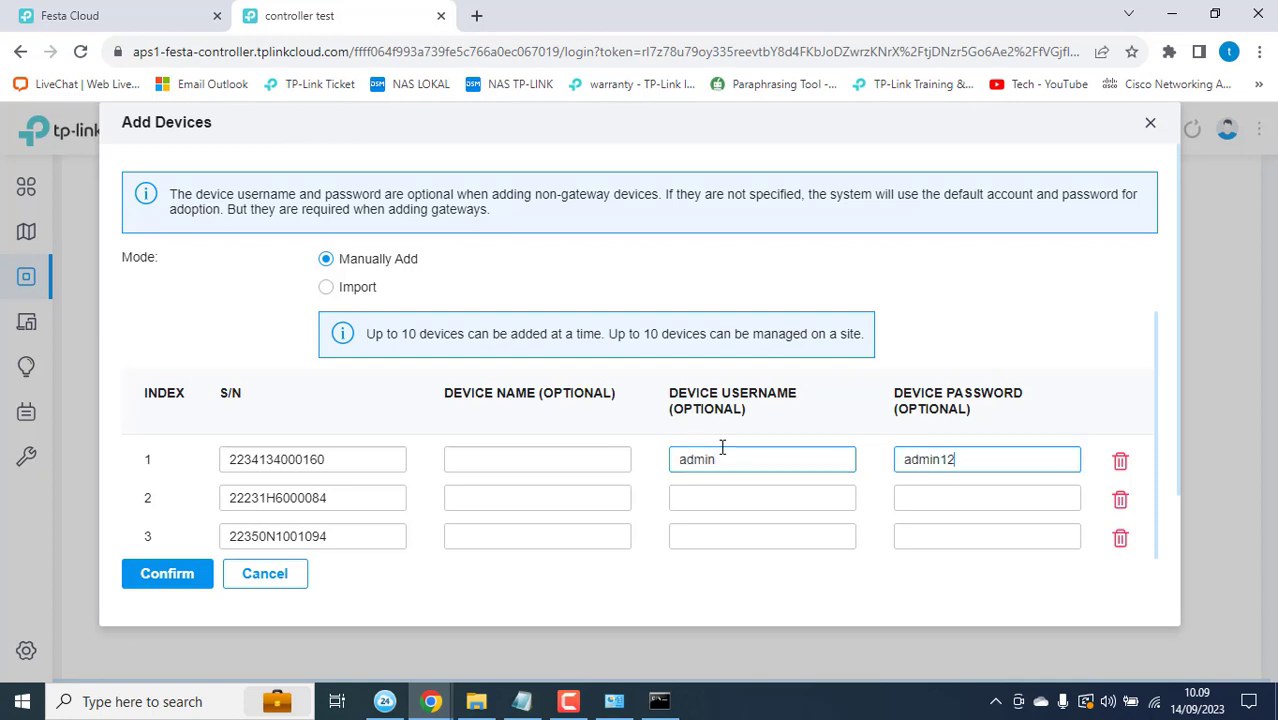
click(700, 491)
text(admin)
key(Tab)
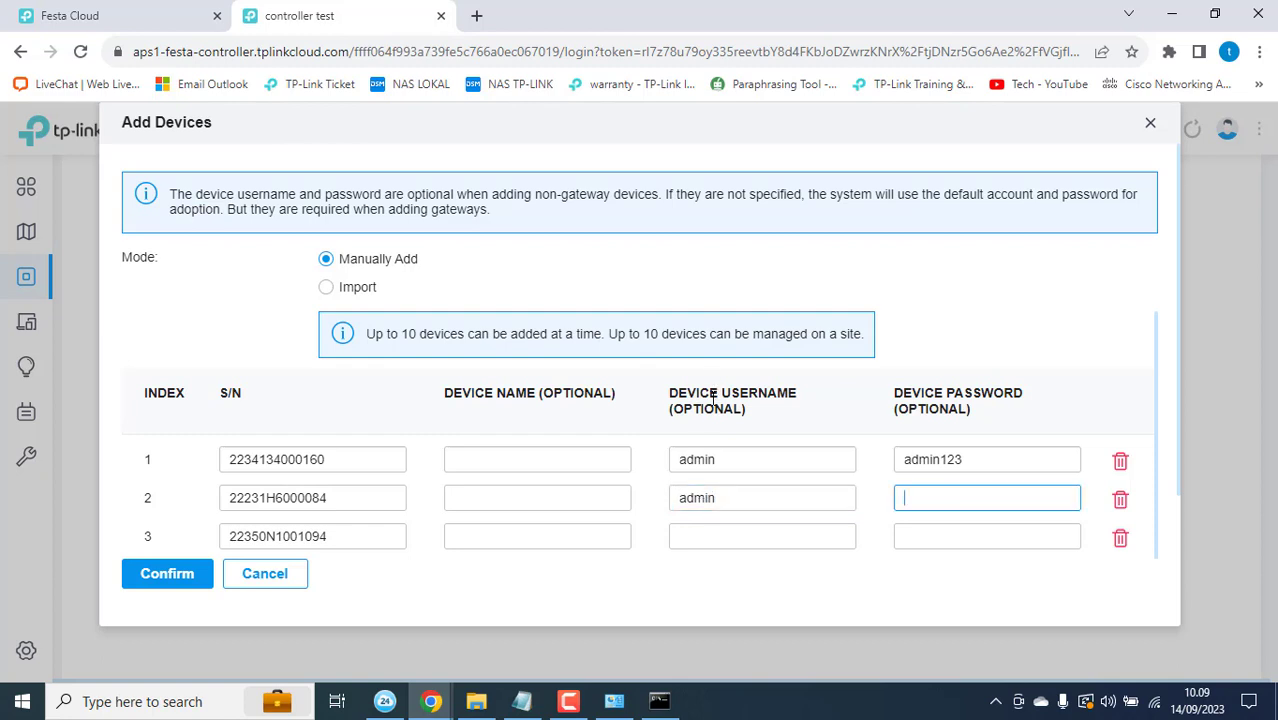
text(admin123)
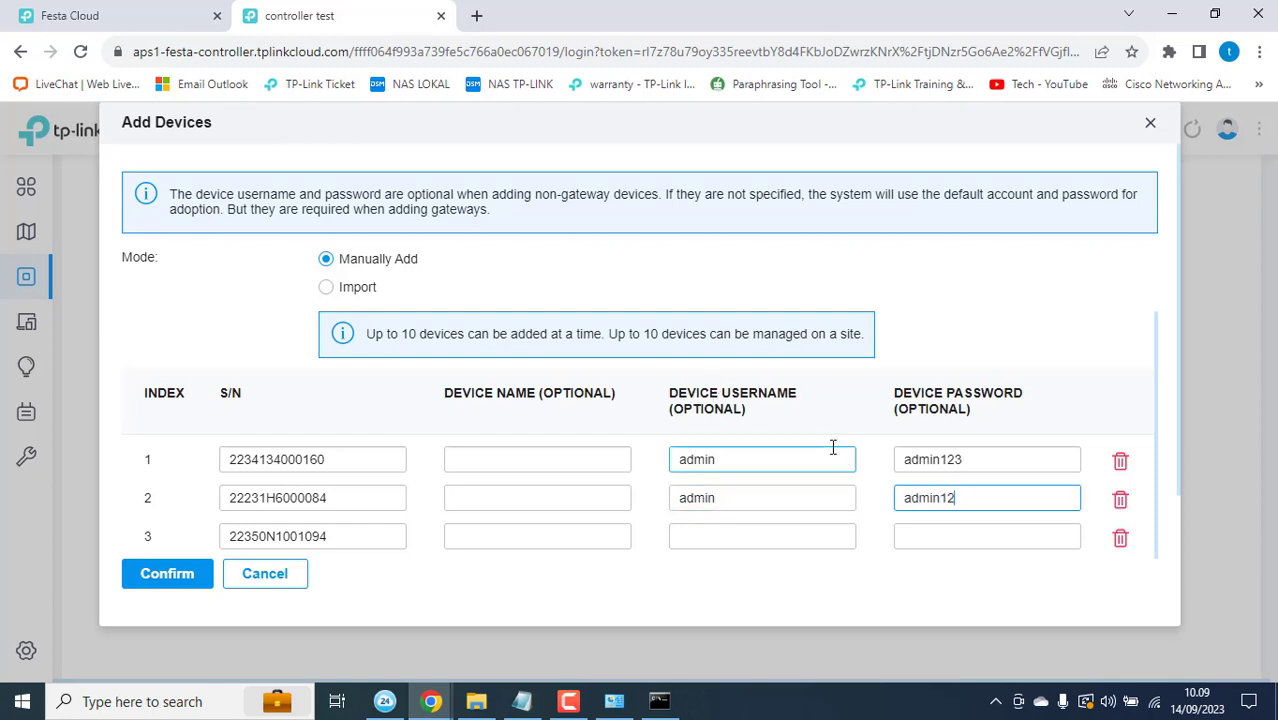
Step: Give the third device the username admin and its password, then submit all three devices
click(760, 534)
text(admin)
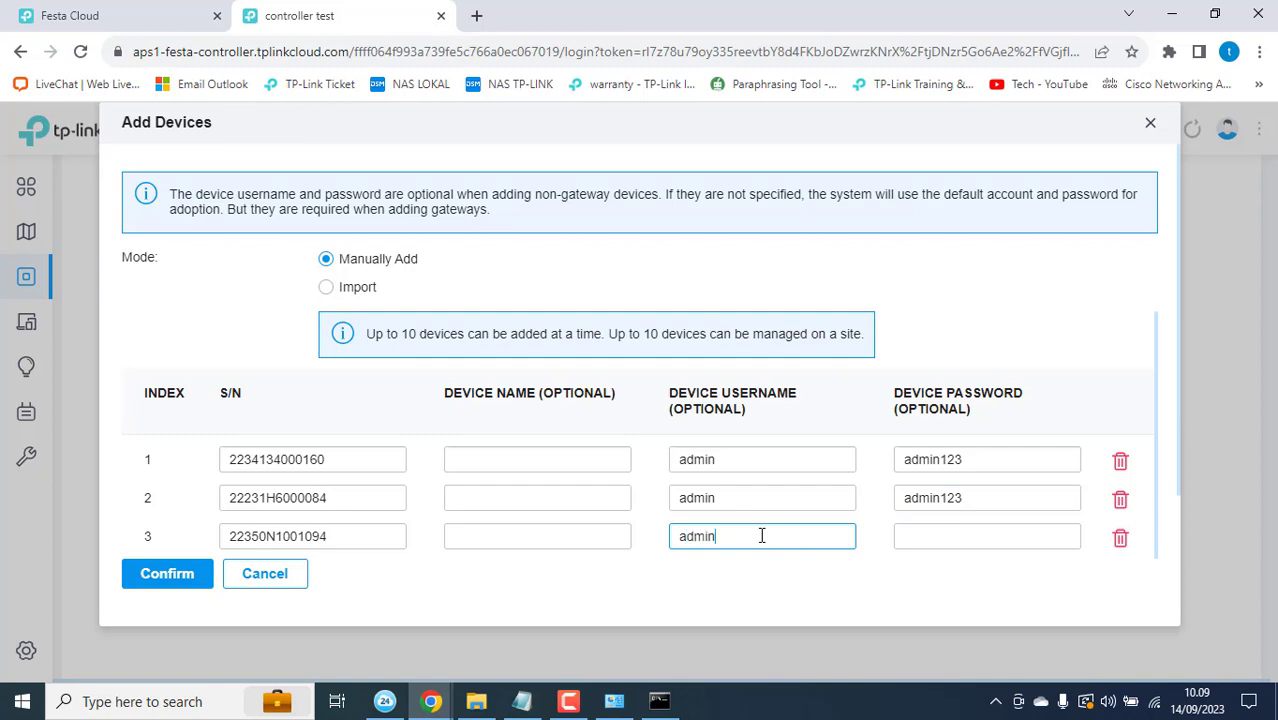
key(Tab)
text(admin123)
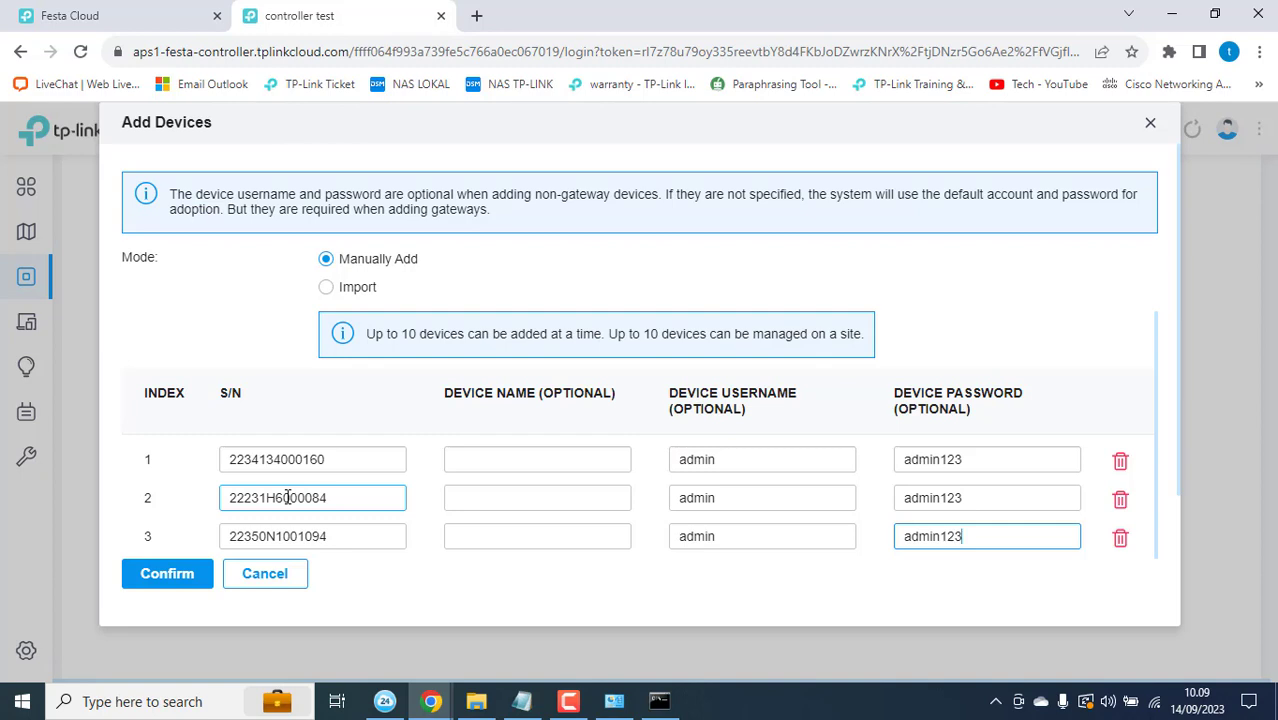
click(174, 587)
Step: Enter and correct the security verification characters, then confirm the import of all three devices
click(430, 363)
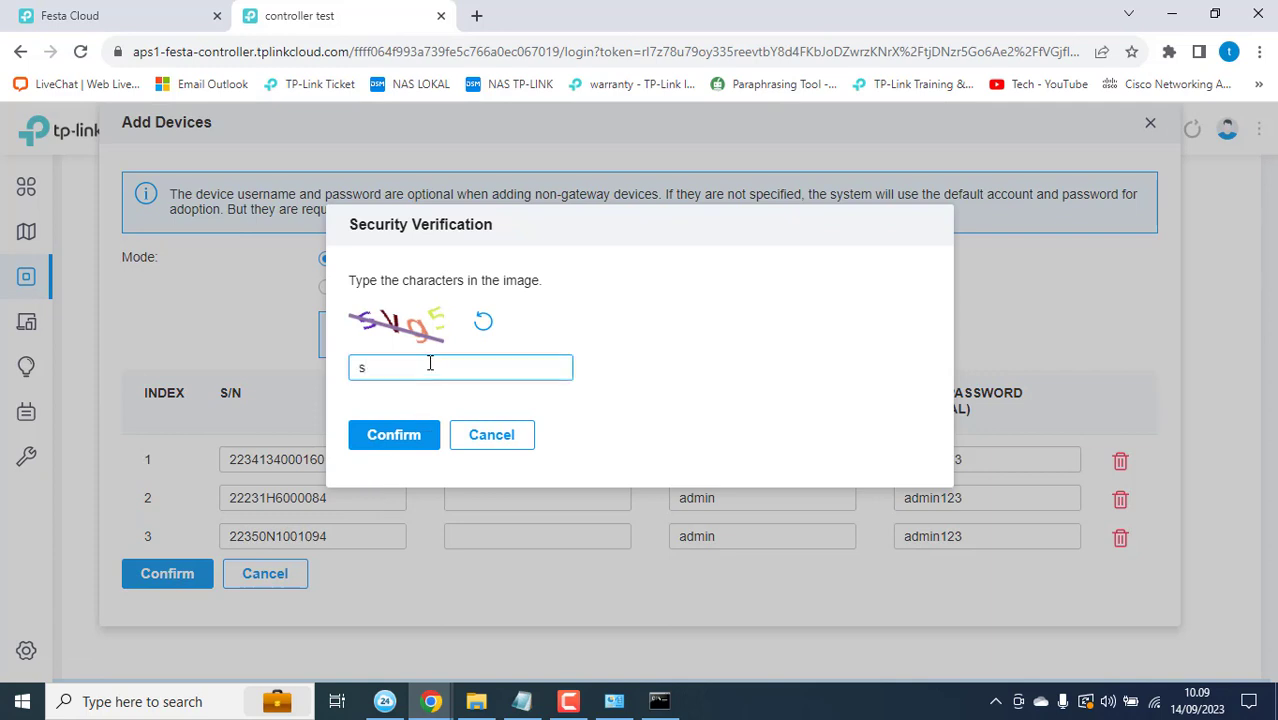
text(sV95)
click(374, 367)
key(BackSpace)
text(g)
key(BackSpace)
text(V)
key(BackSpace)
text(g5)
click(407, 440)
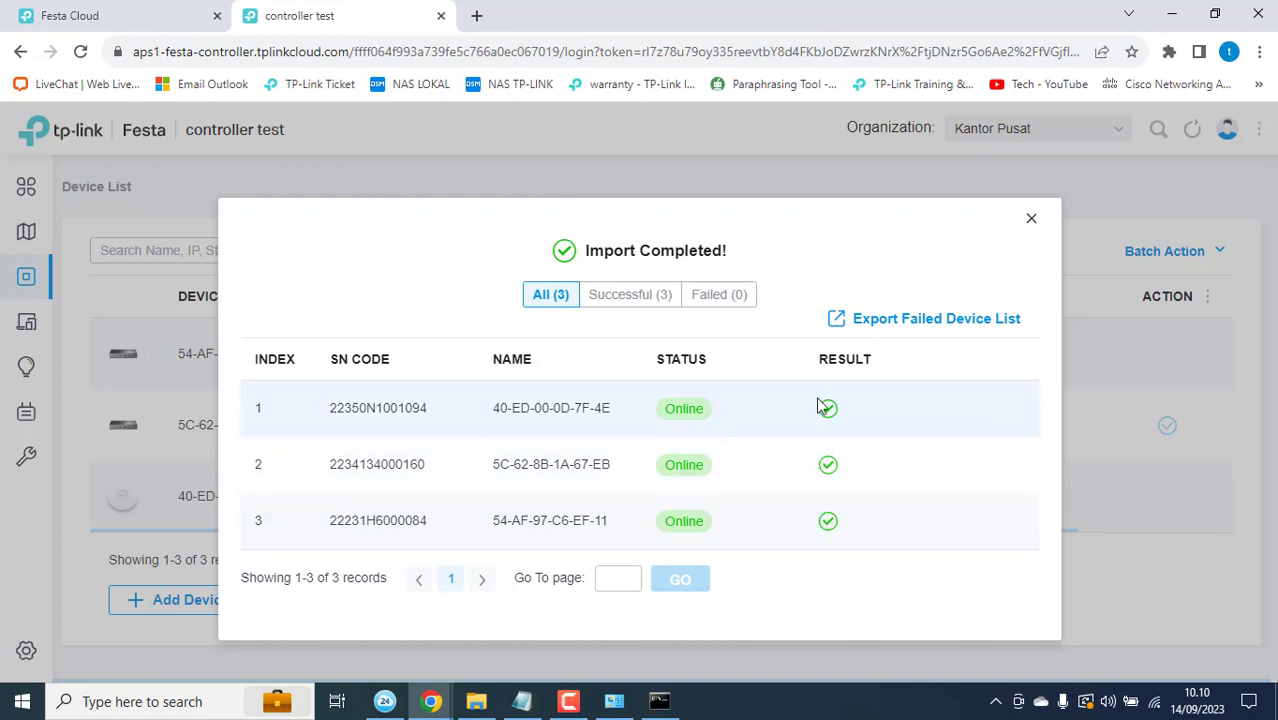
click(614, 703)
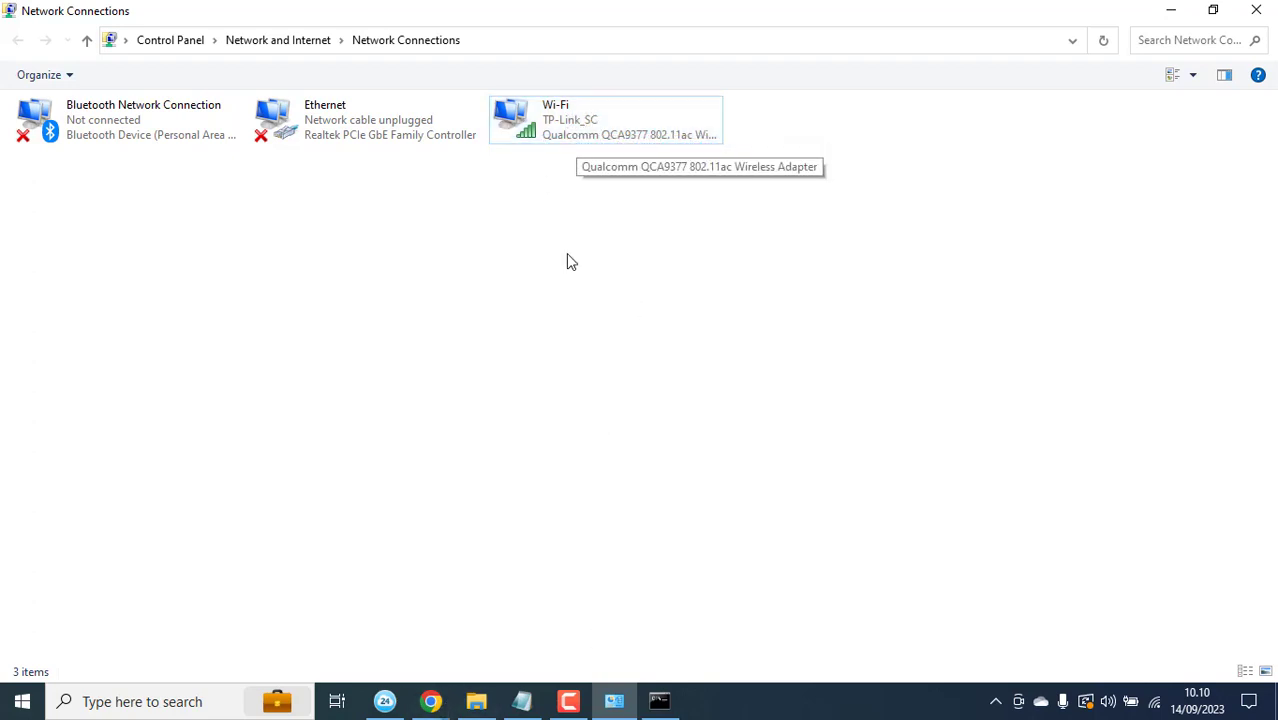
click(1157, 708)
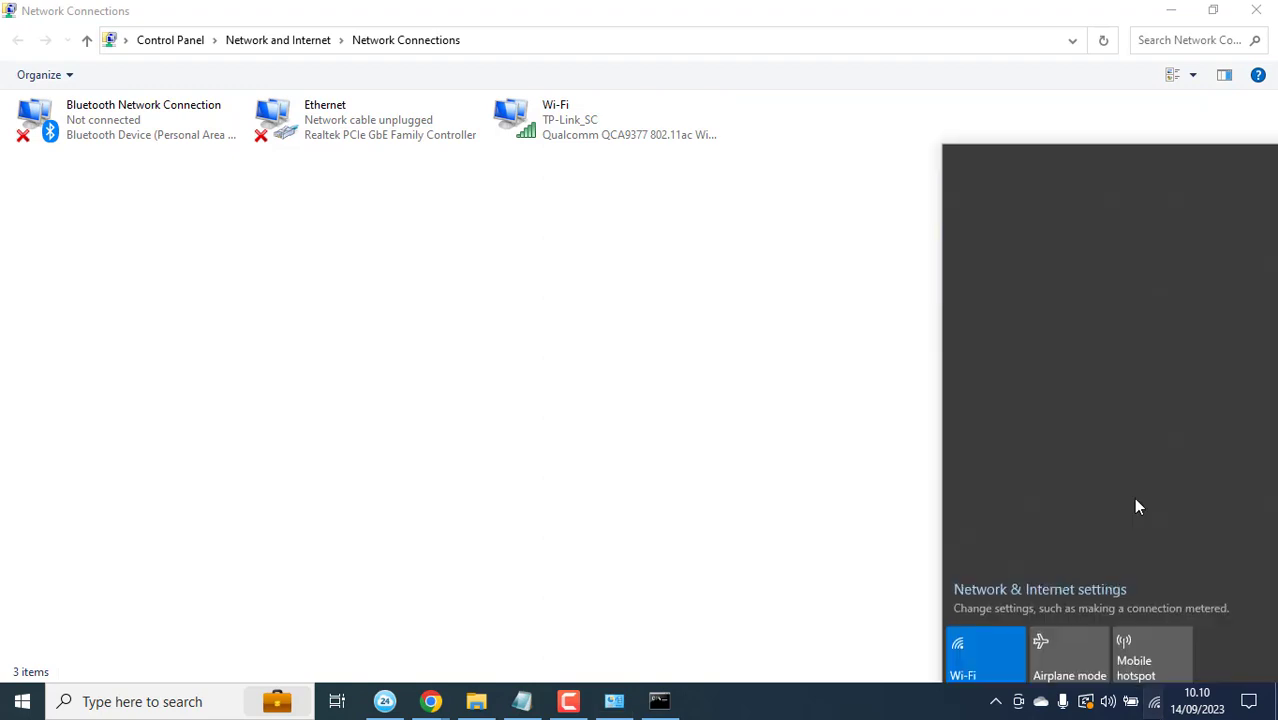
scroll(1107, 447, down, 1)
scroll(1105, 438, up, 1)
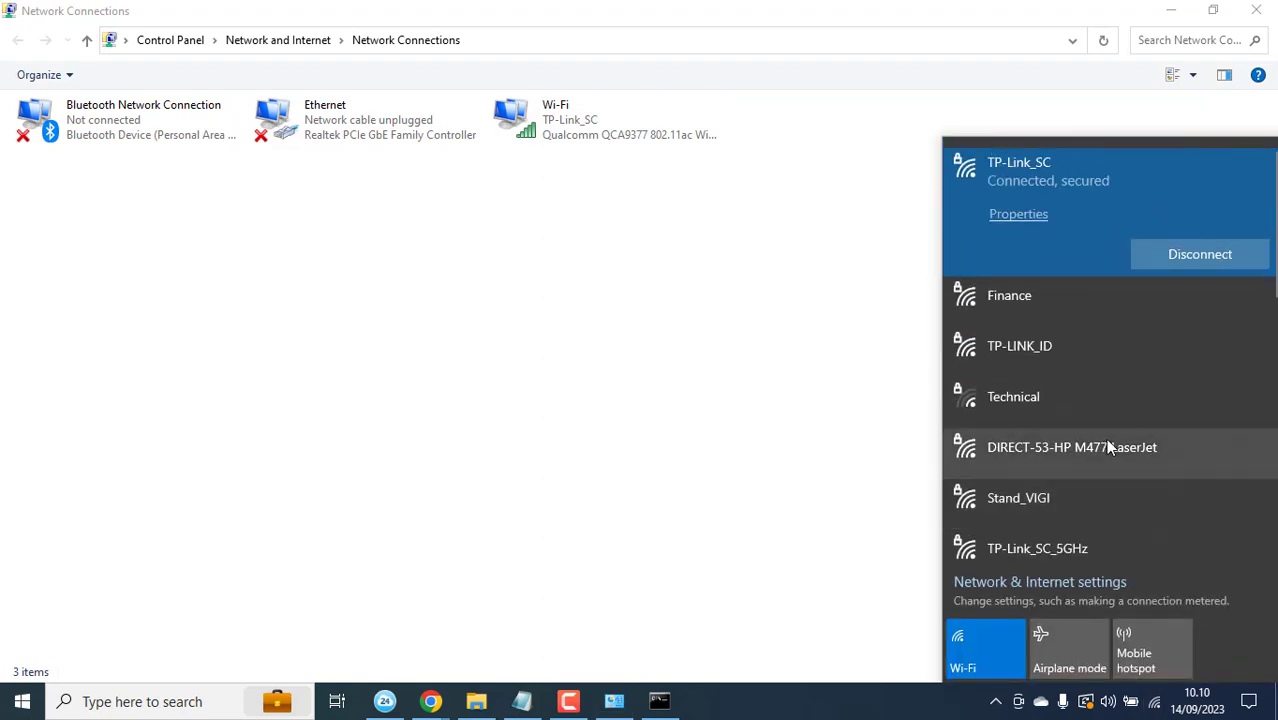
click(776, 346)
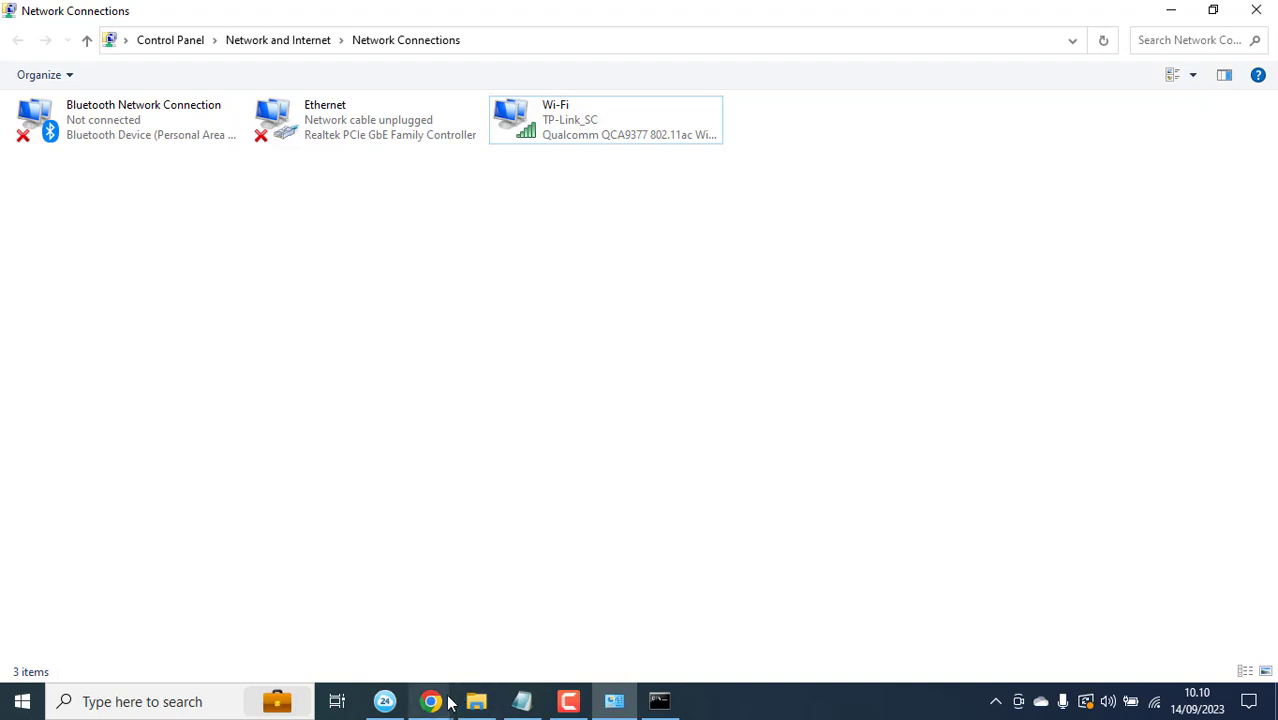
mouse_move(440, 702)
click(340, 655)
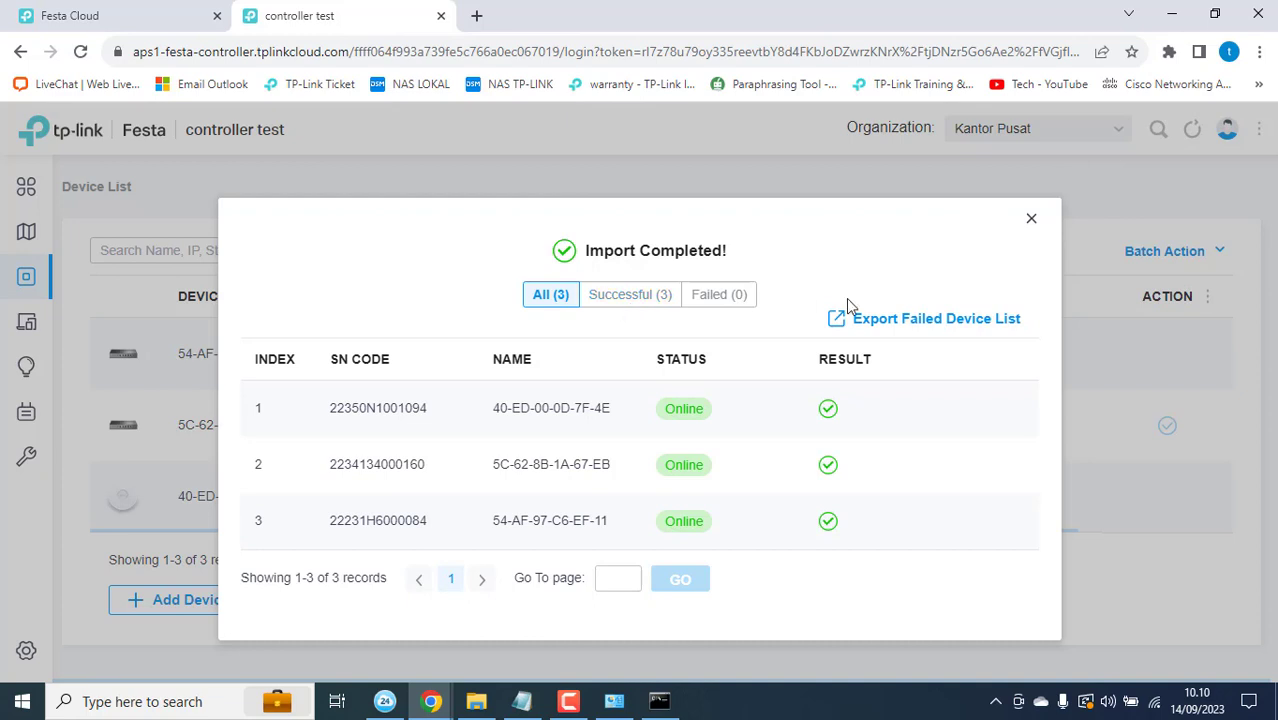
Step: Dismiss the Import Completed results to return to the Devices list showing all three devices
click(1031, 221)
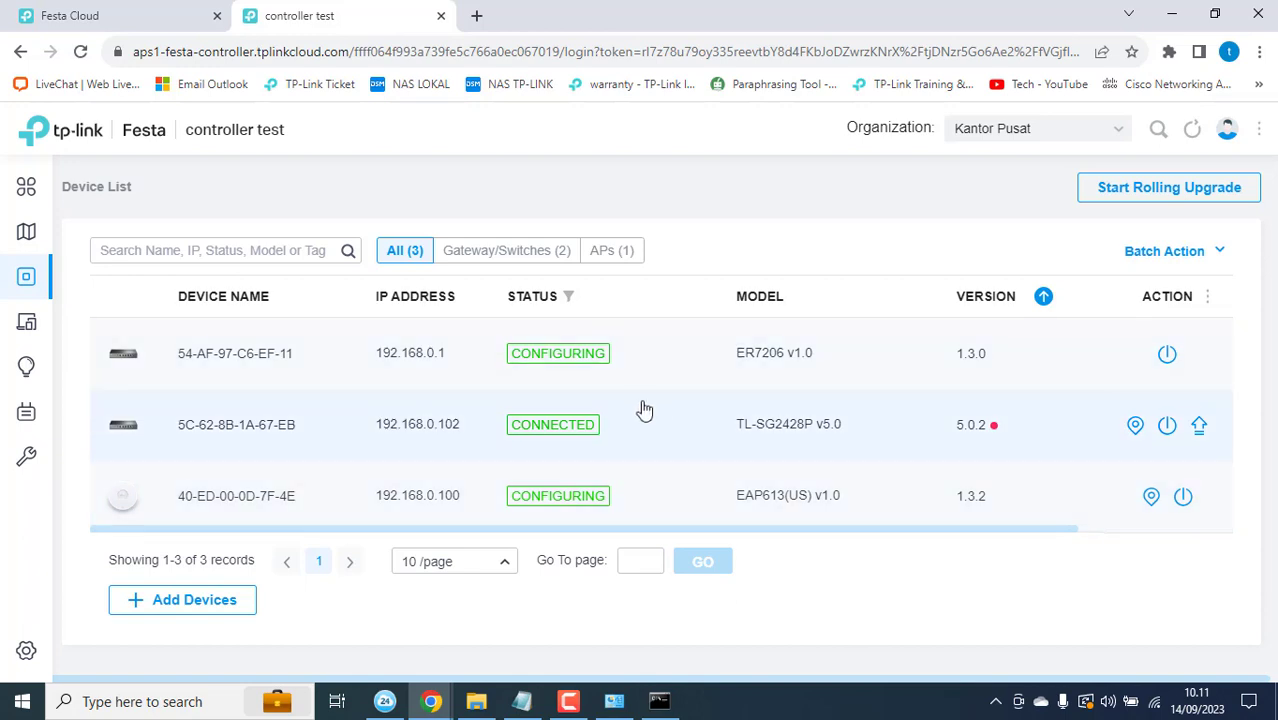
mouse_move(5, 298)
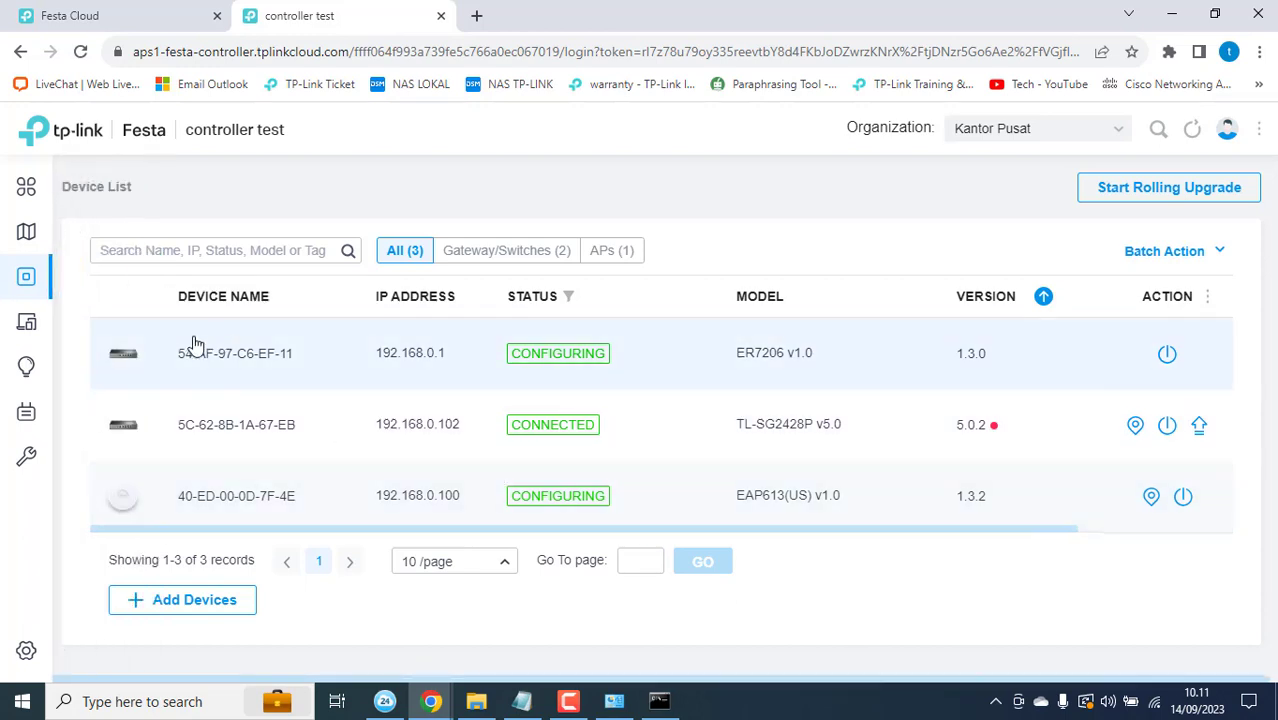
mouse_move(4, 333)
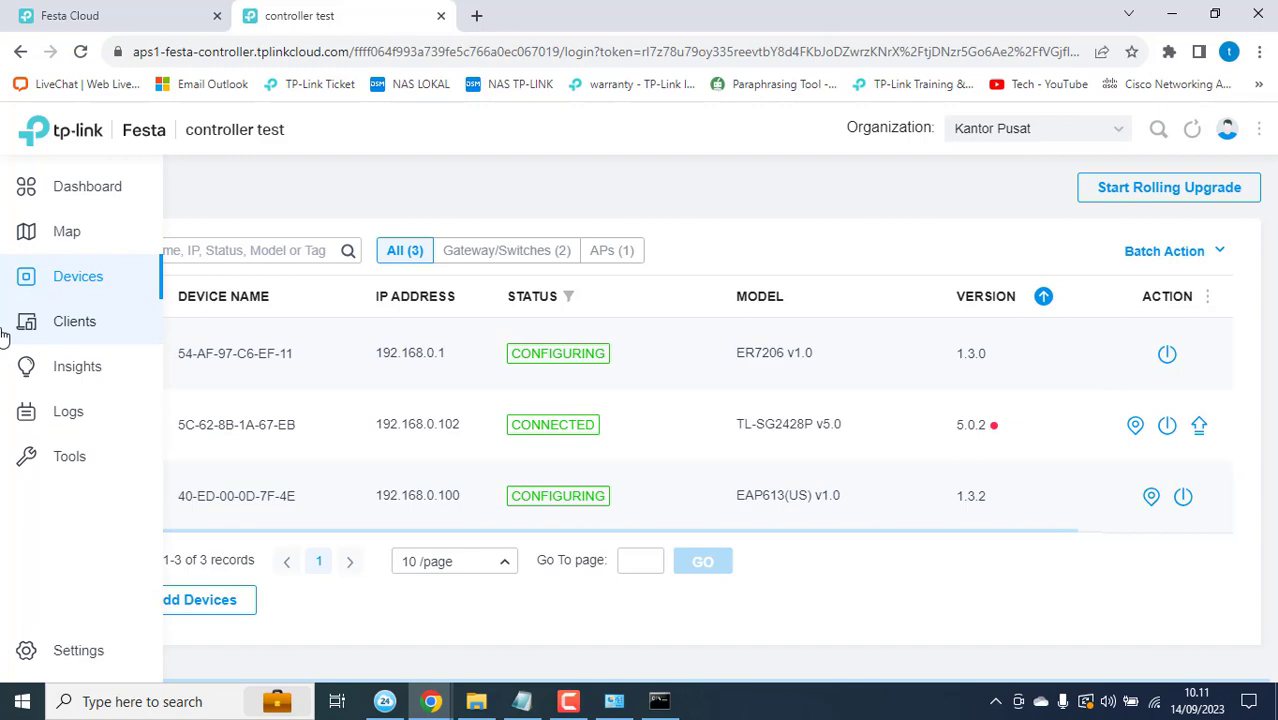